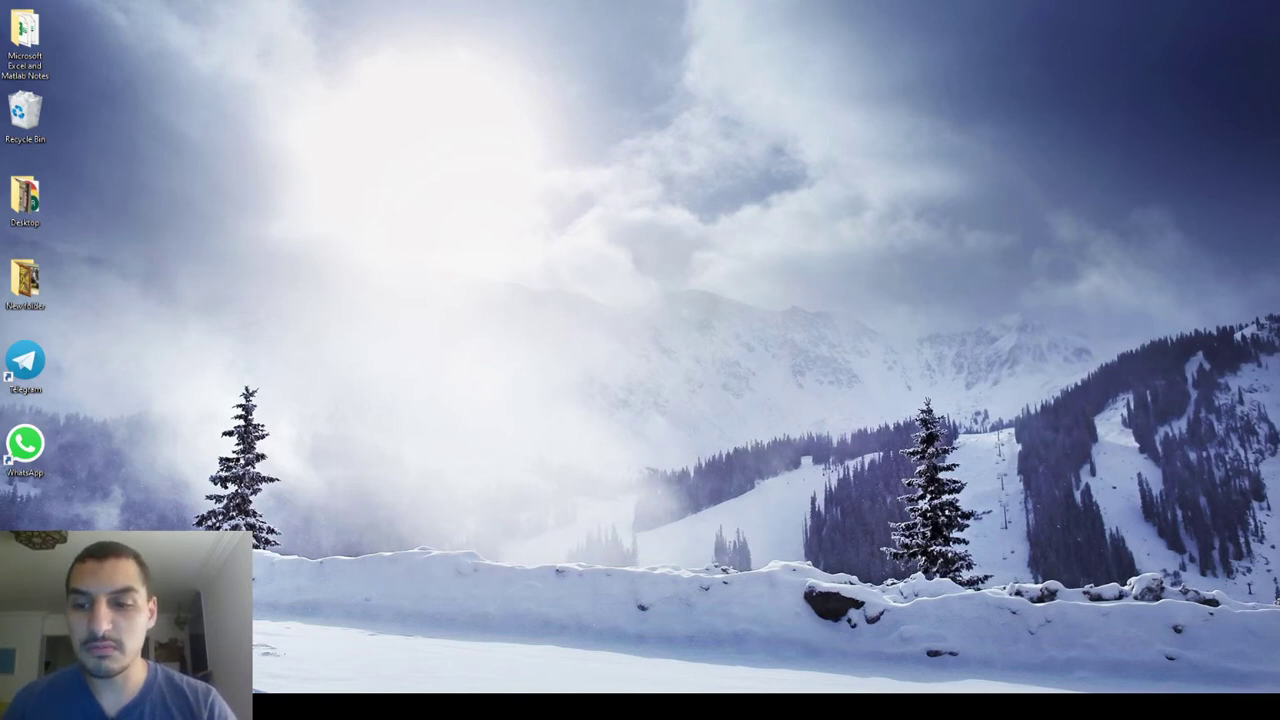
Launch Aspen Plus V9 and dismiss the product registration window.
key("super")
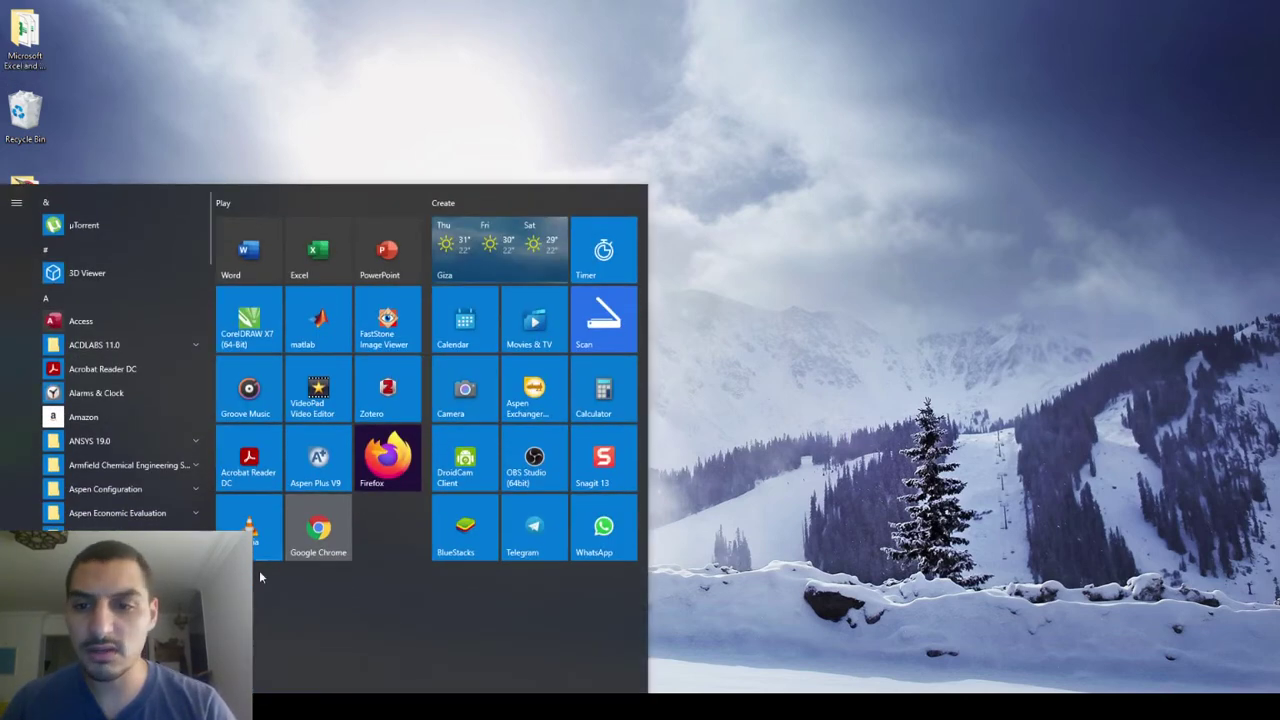
left_click(340, 461)
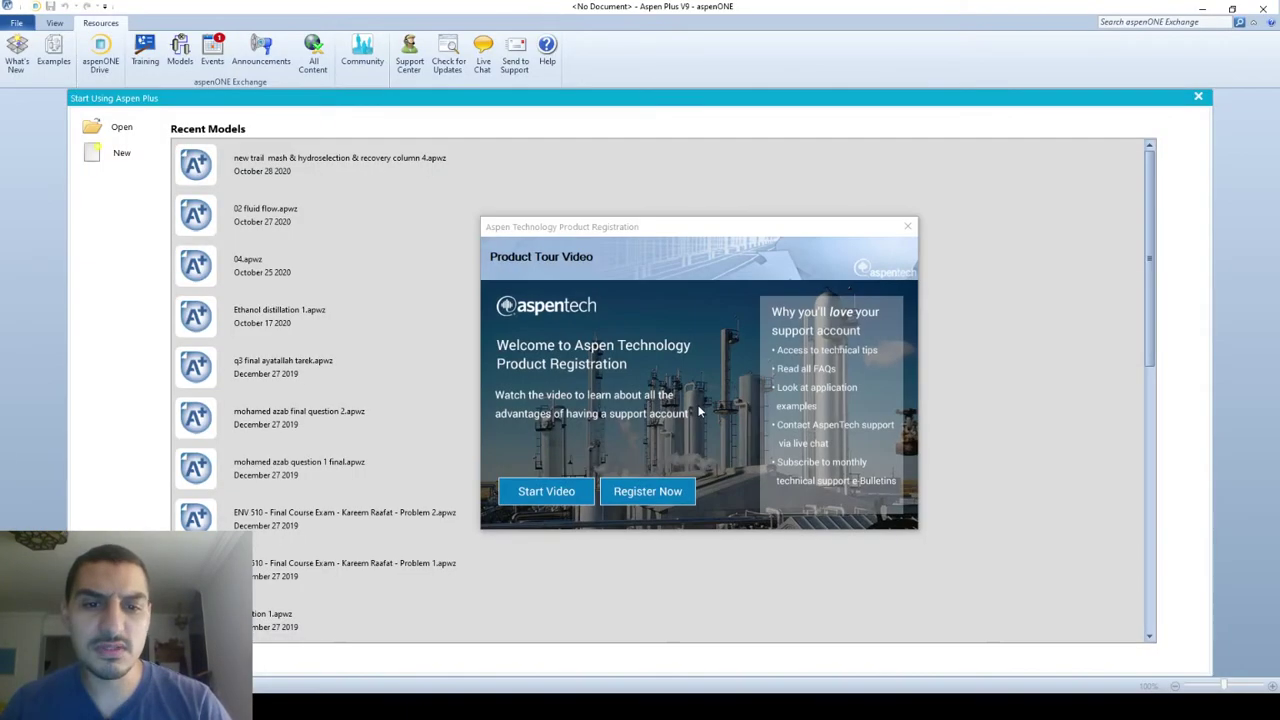
left_click(907, 228)
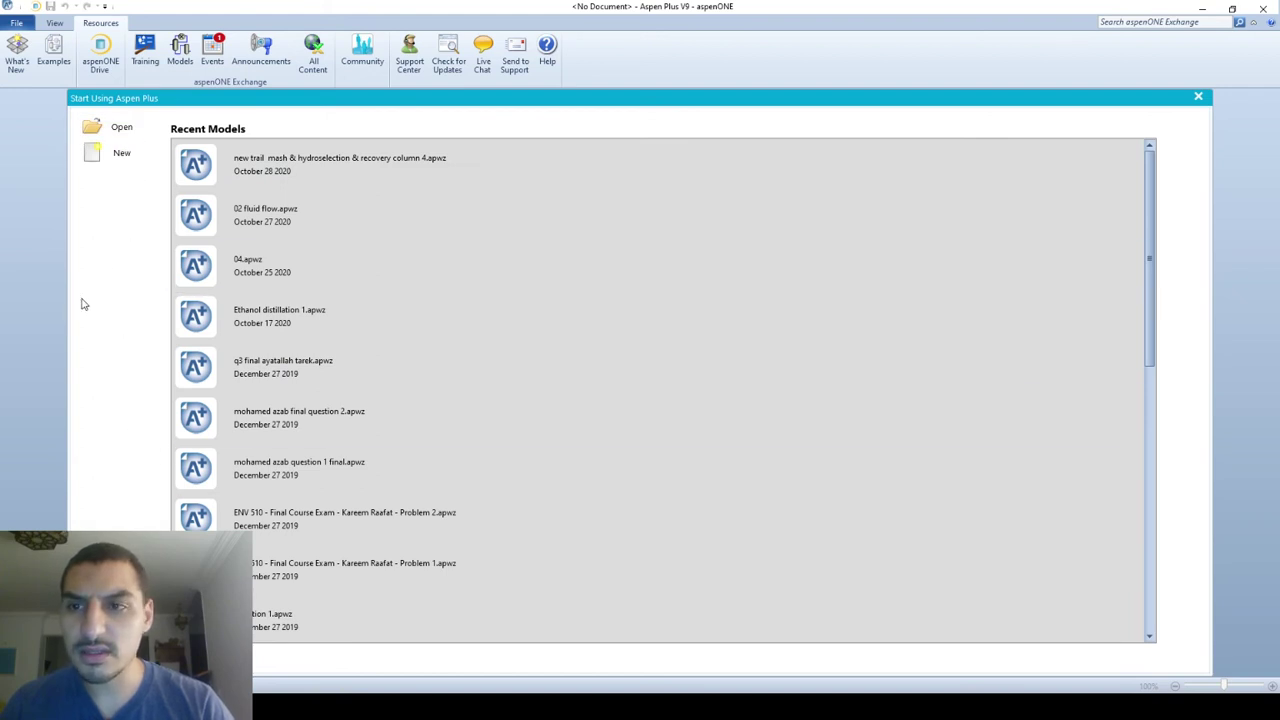
left_click(54, 23)
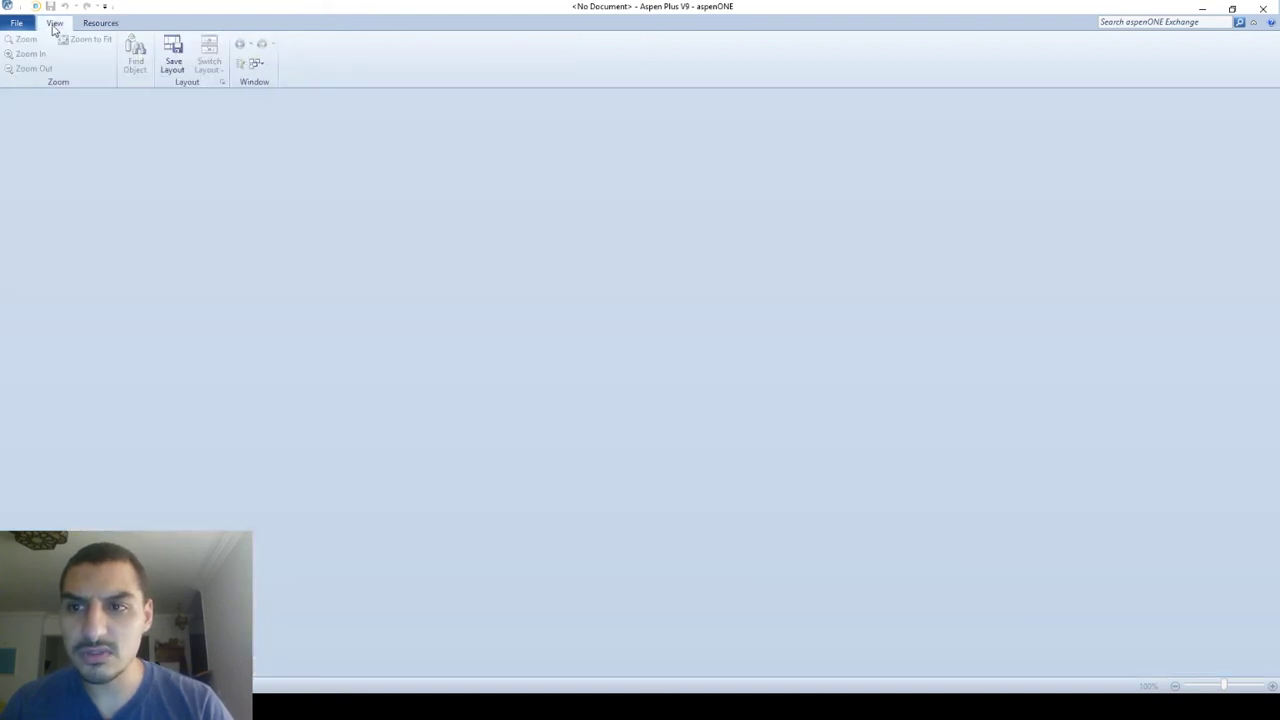
left_click(104, 25)
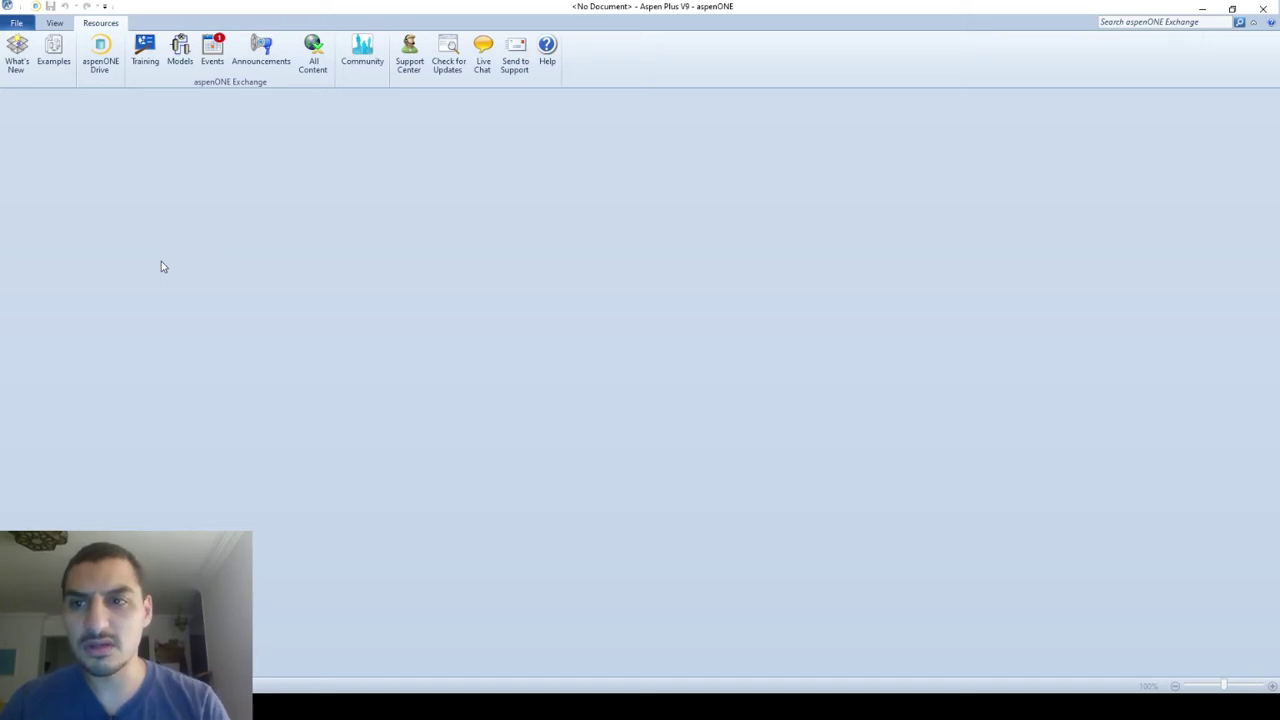
left_click(18, 23)
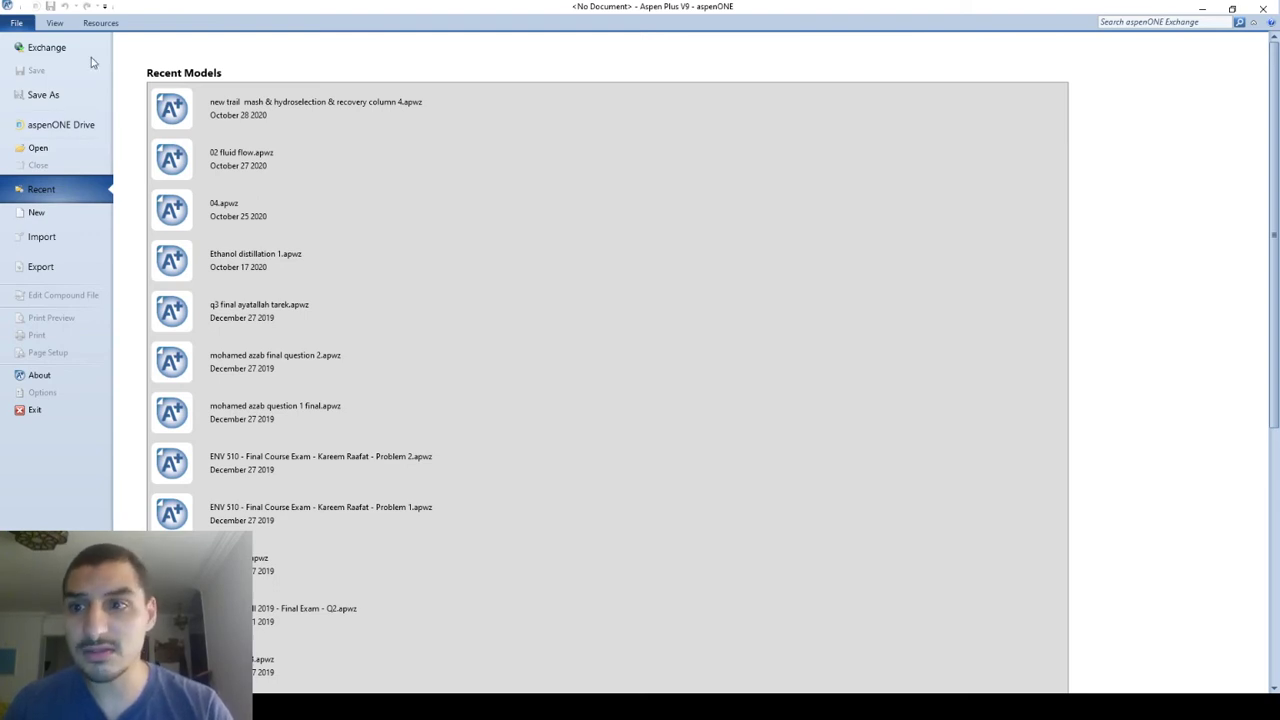
left_click(50, 150)
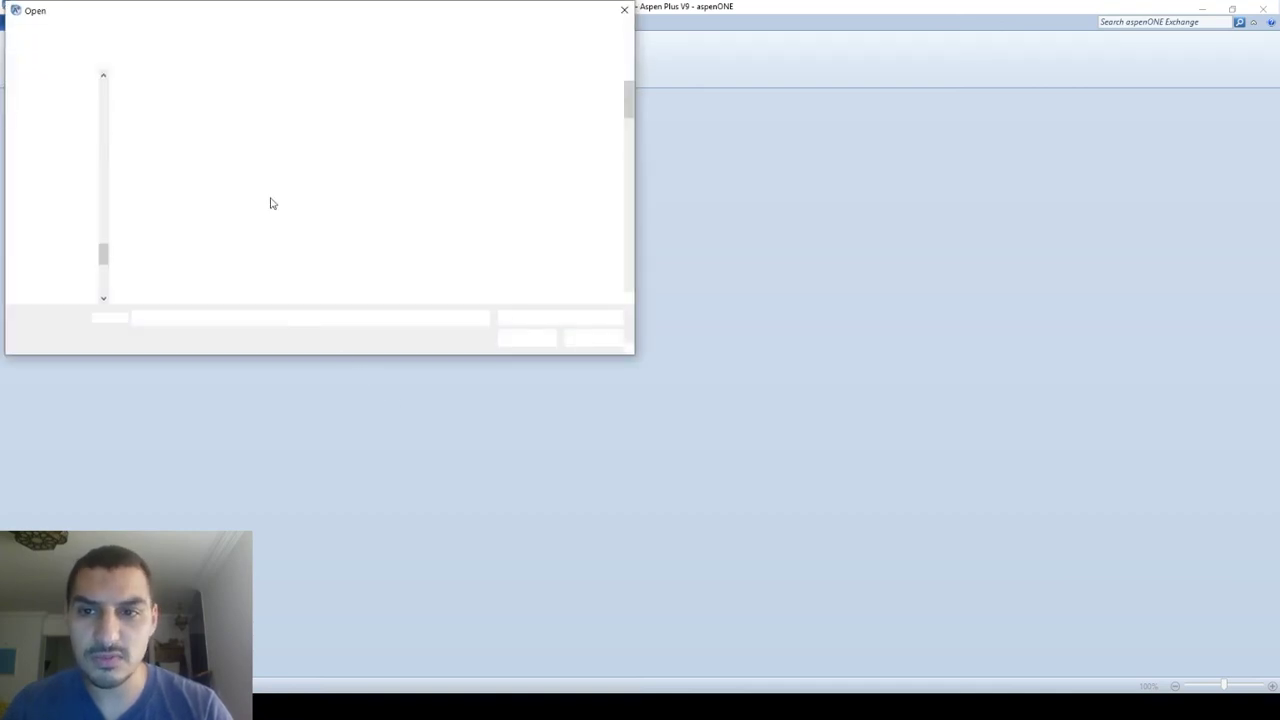
key("Escape")
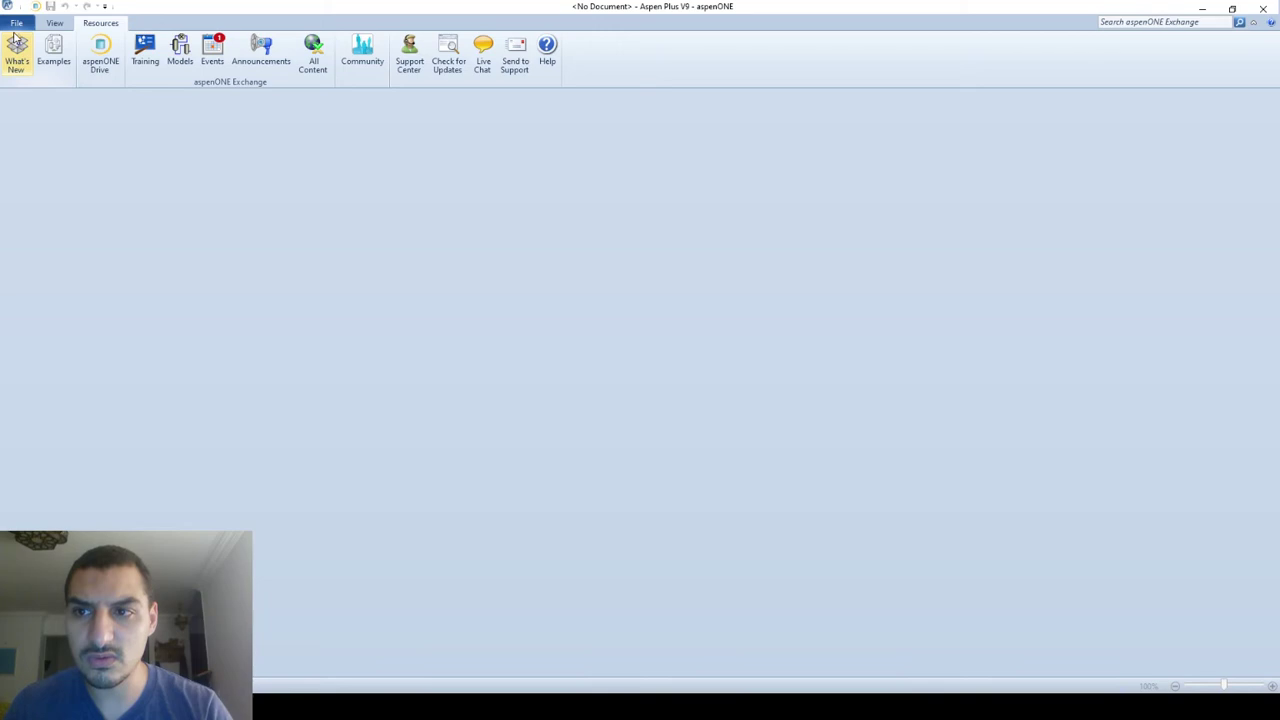
Start a new simulation and browse the installed template categories, from Air Separation through Polymers.
left_click(16, 22)
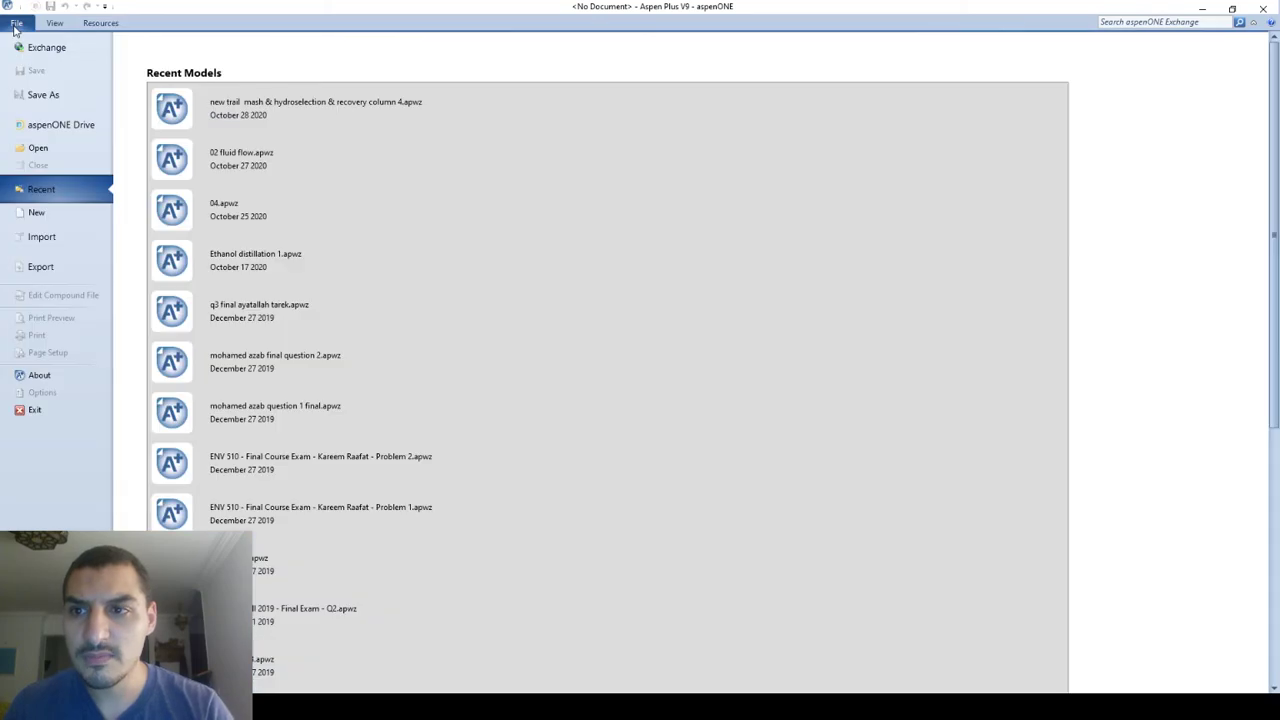
left_click(42, 213)
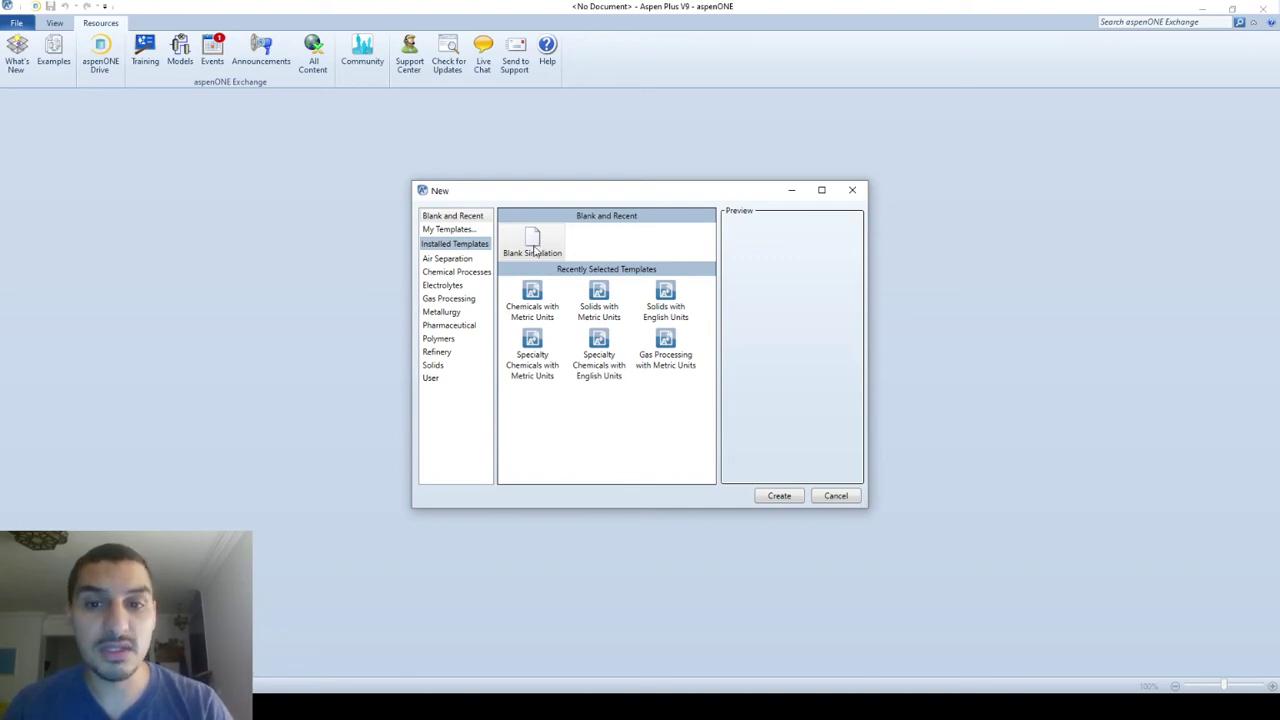
left_click(455, 270)
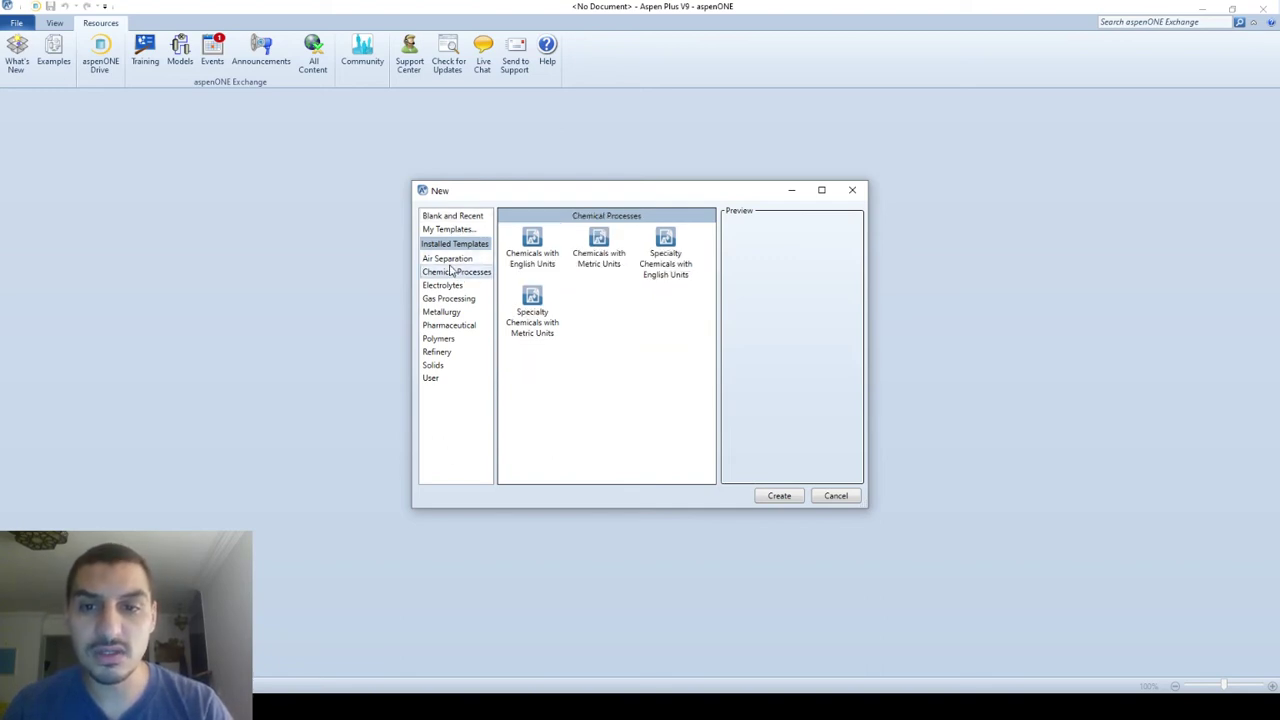
left_click(453, 260)
left_click(457, 272)
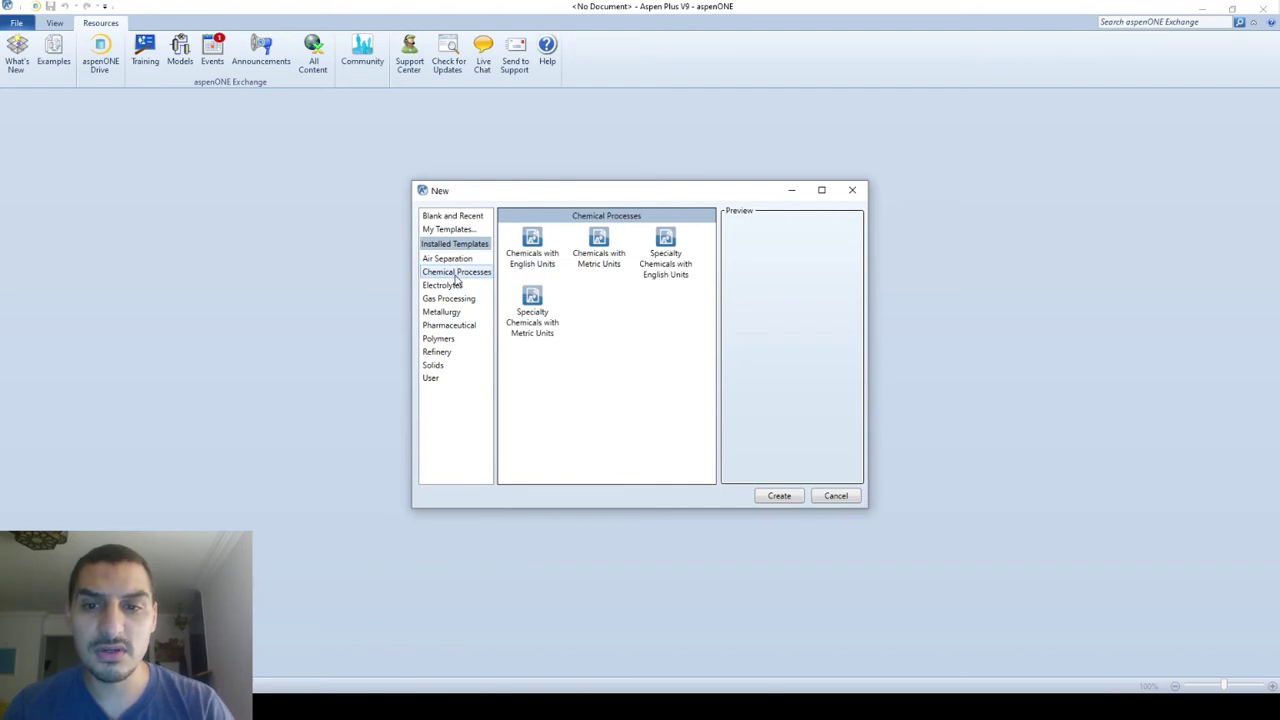
left_click(457, 287)
left_click(457, 300)
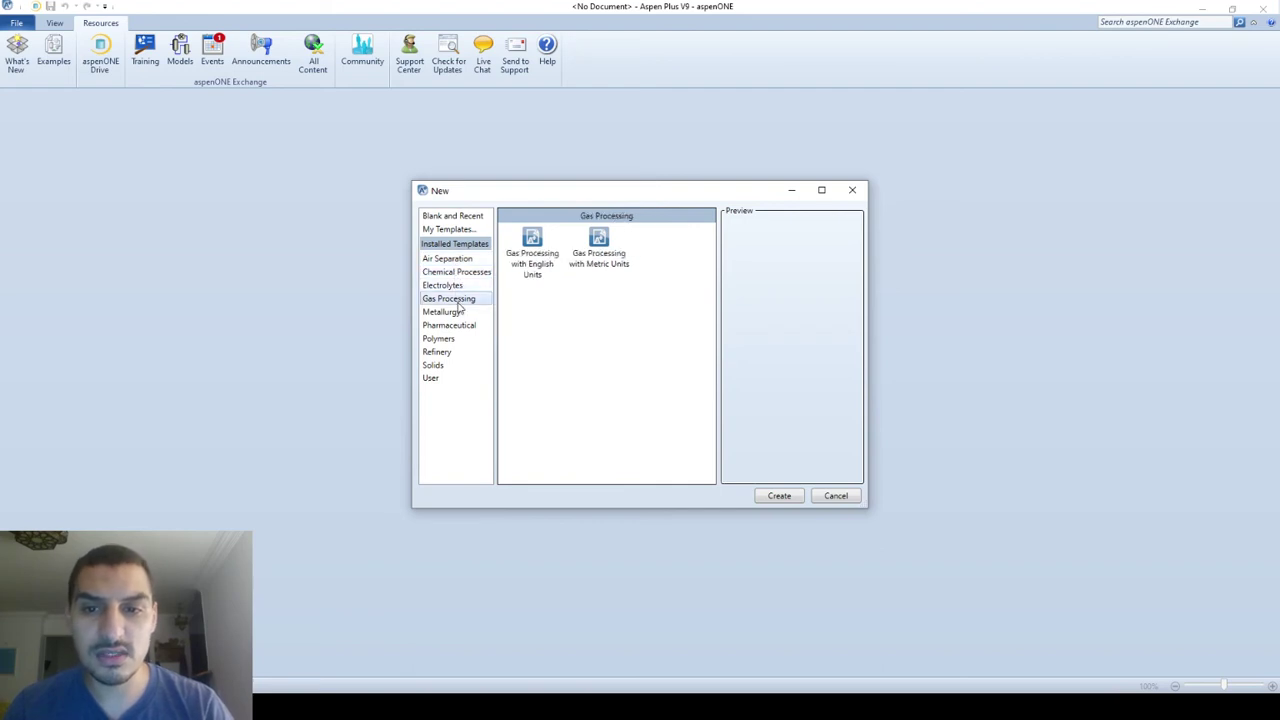
left_click(457, 314)
left_click(457, 327)
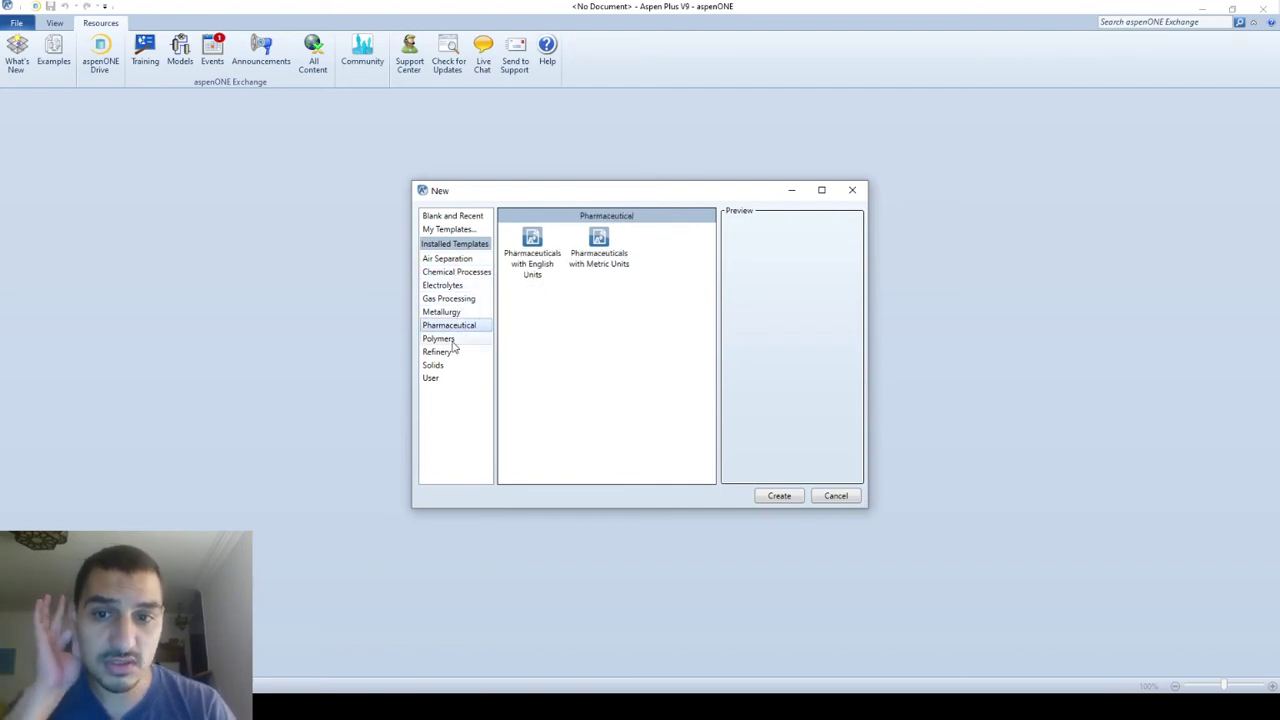
left_click(454, 340)
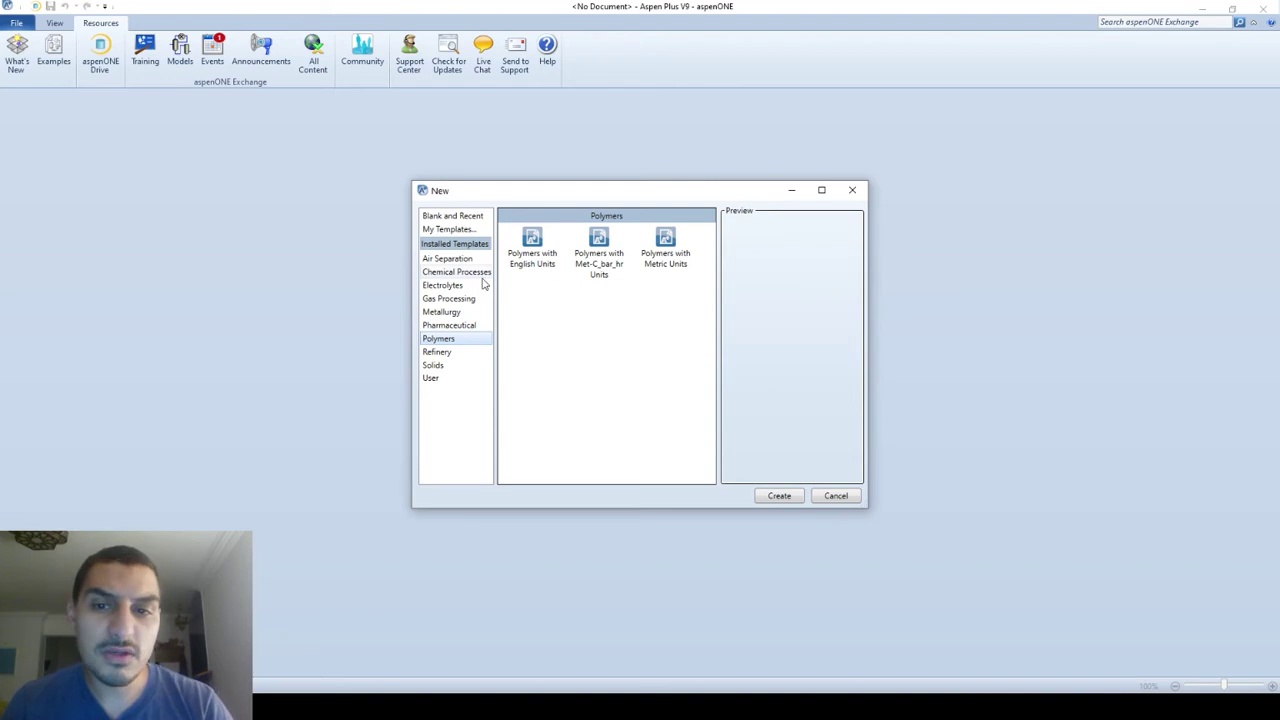
Return to the blank and recent templates and create a blank simulation.
left_click(450, 219)
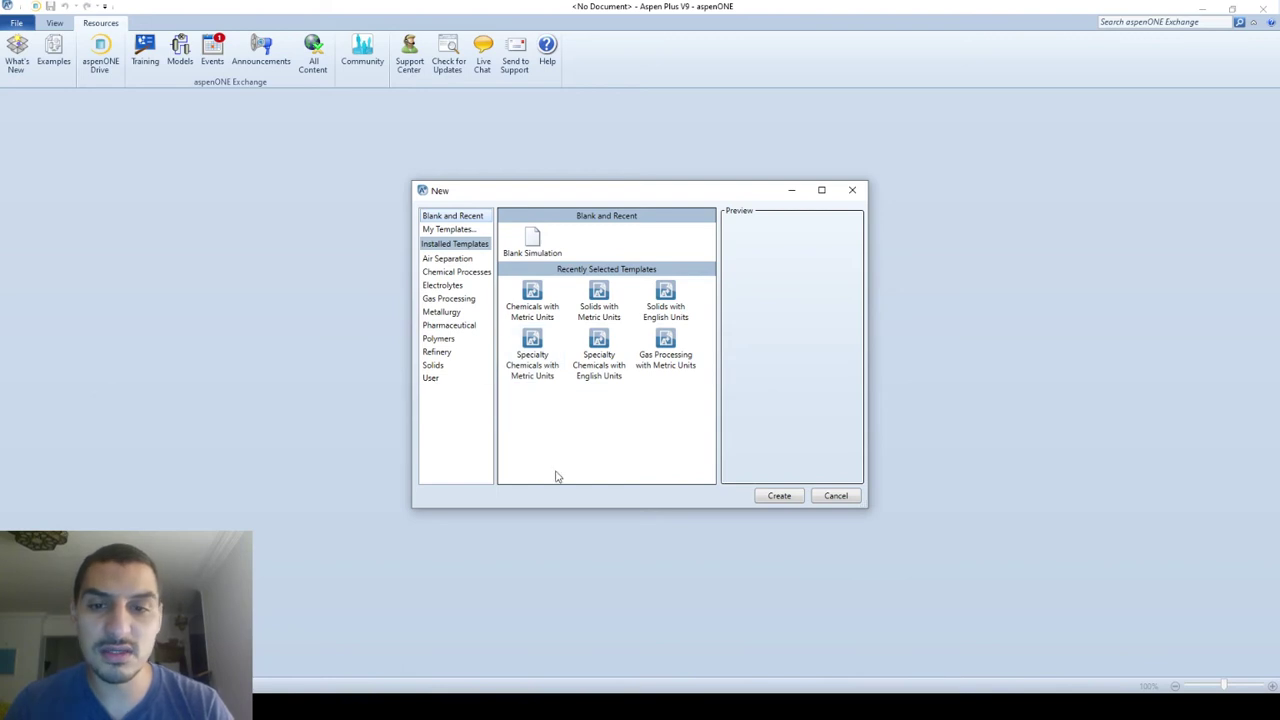
double_click(533, 244)
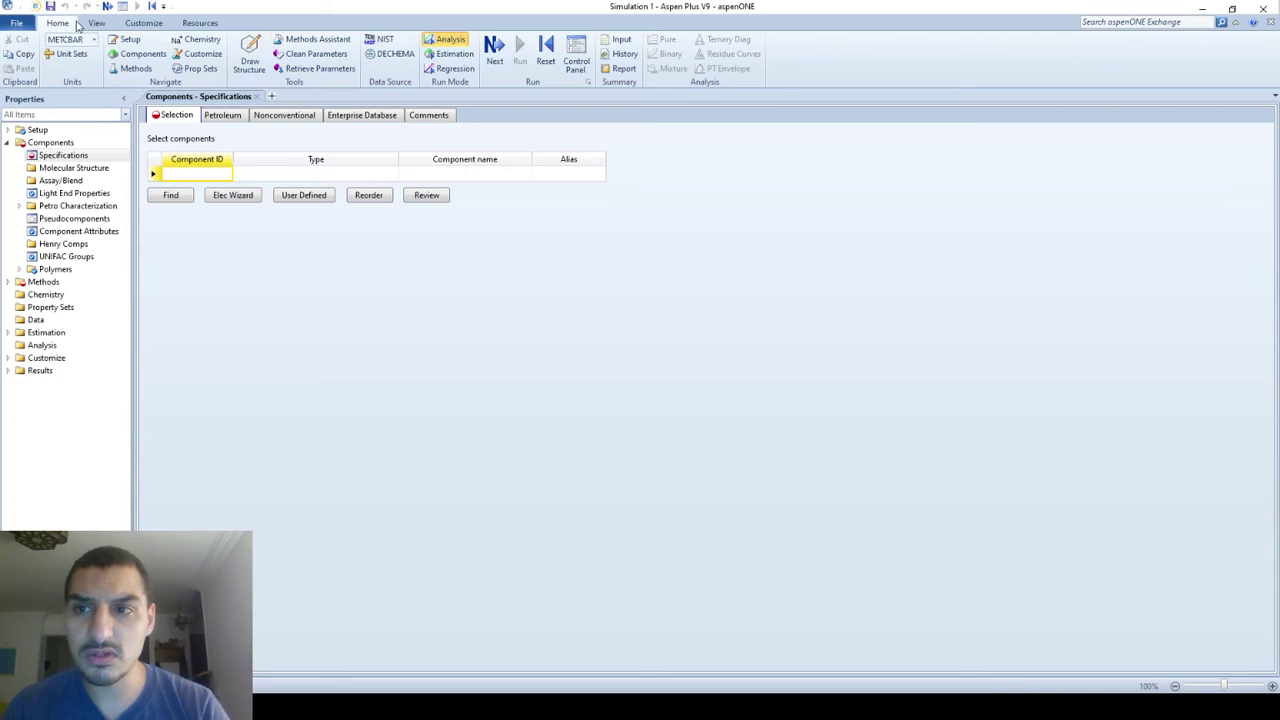
left_click(200, 22)
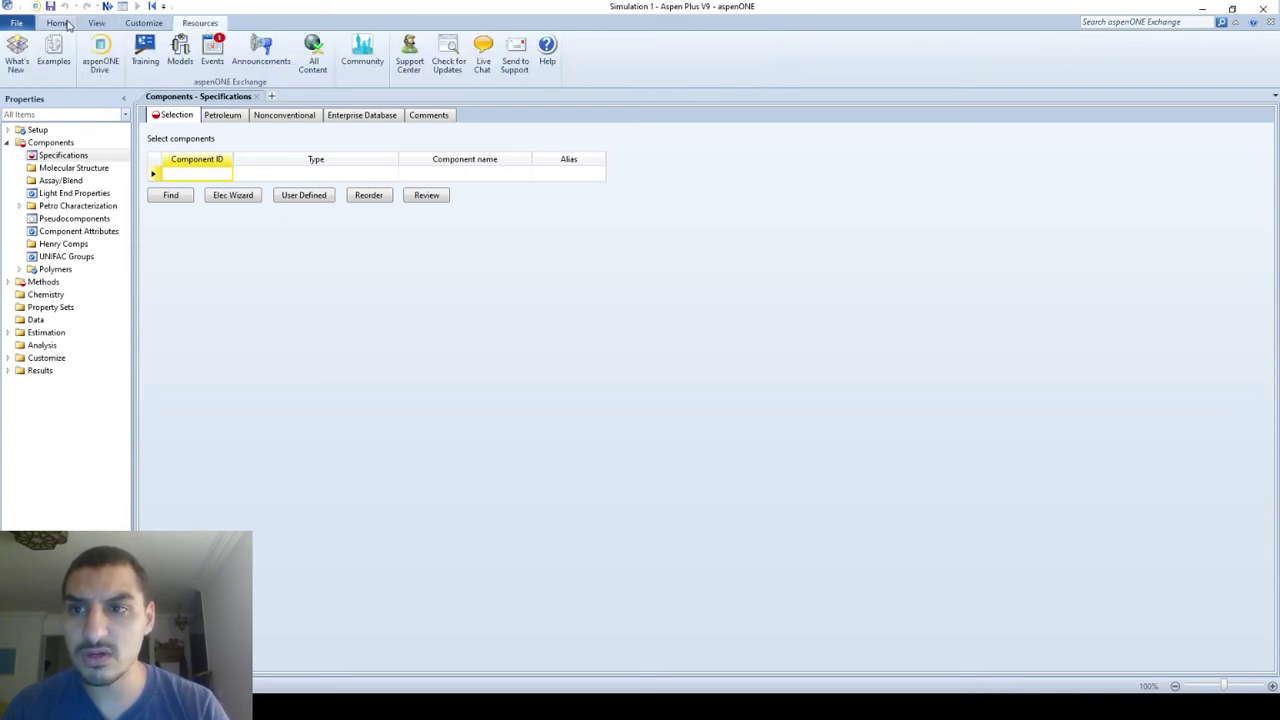
left_click(134, 24)
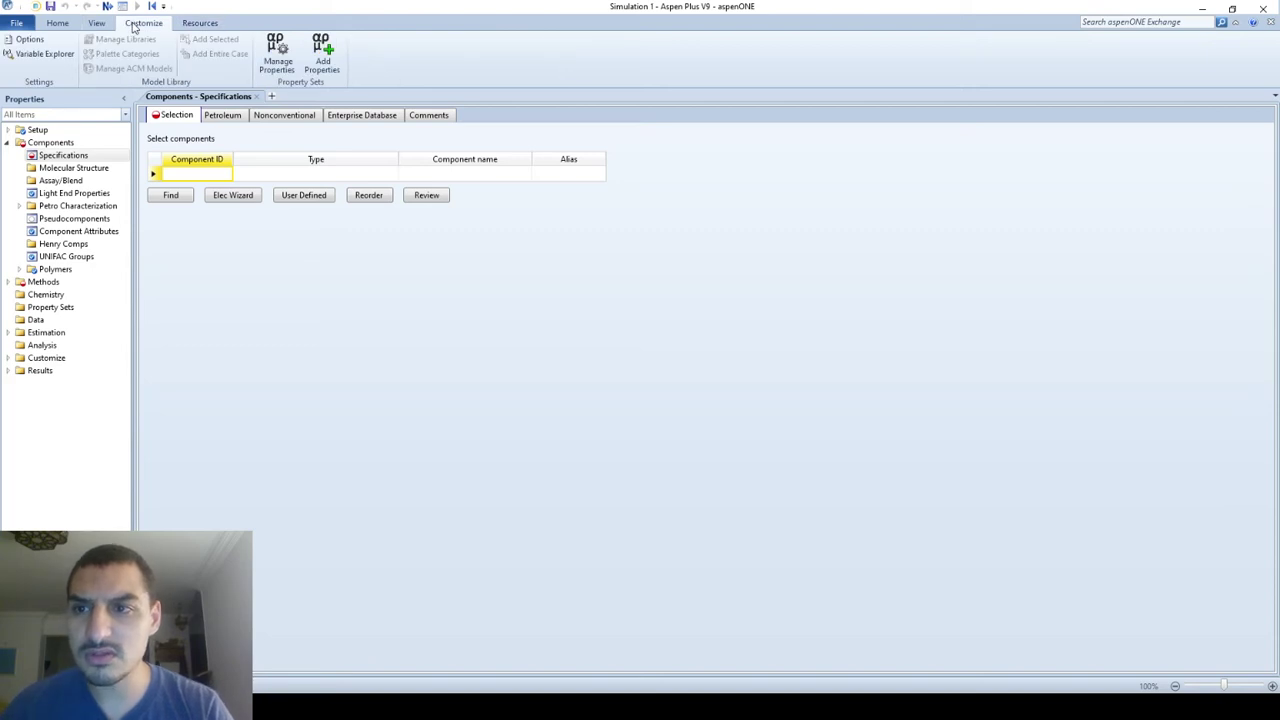
left_click(64, 26)
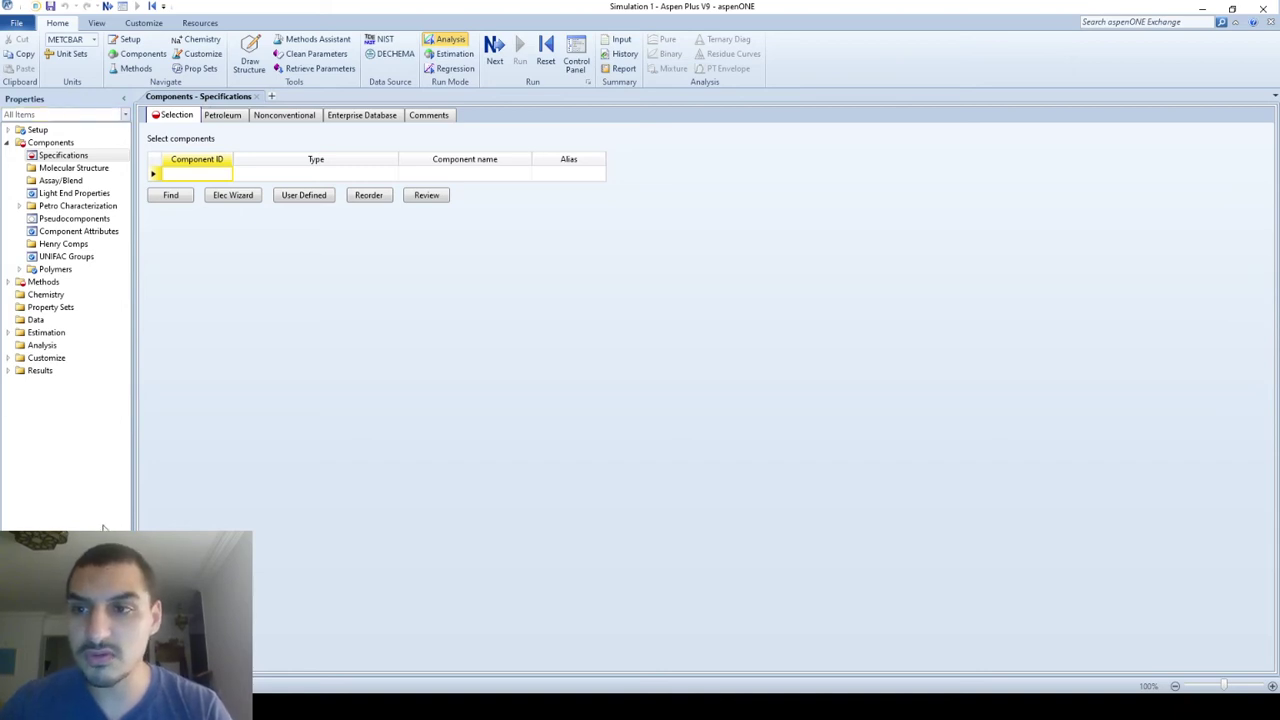
left_click(123, 98)
left_click(14, 98)
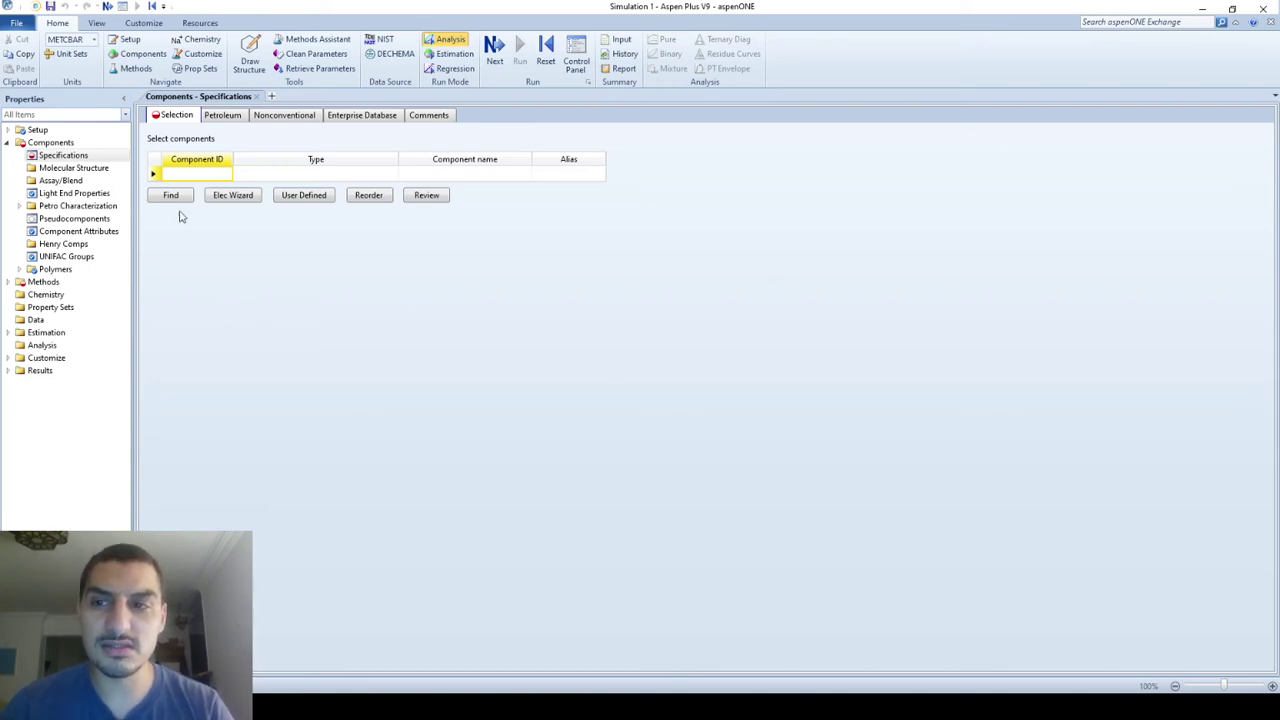
left_click(62, 157)
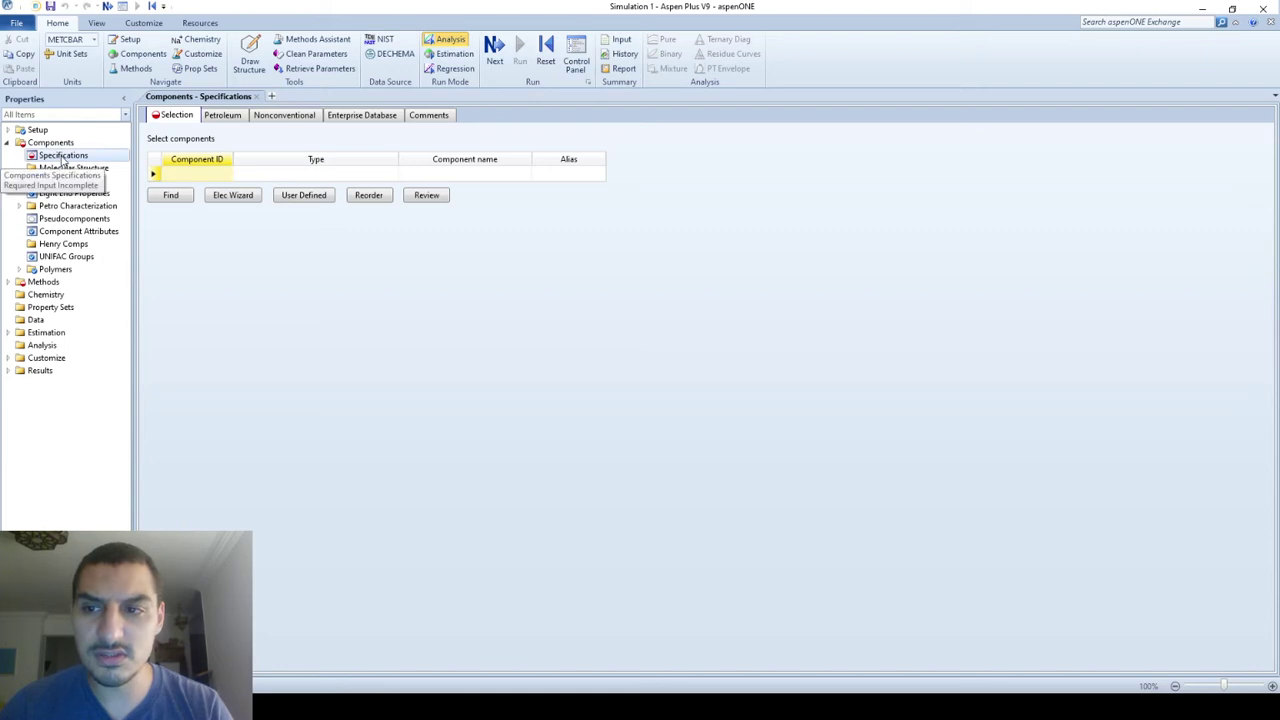
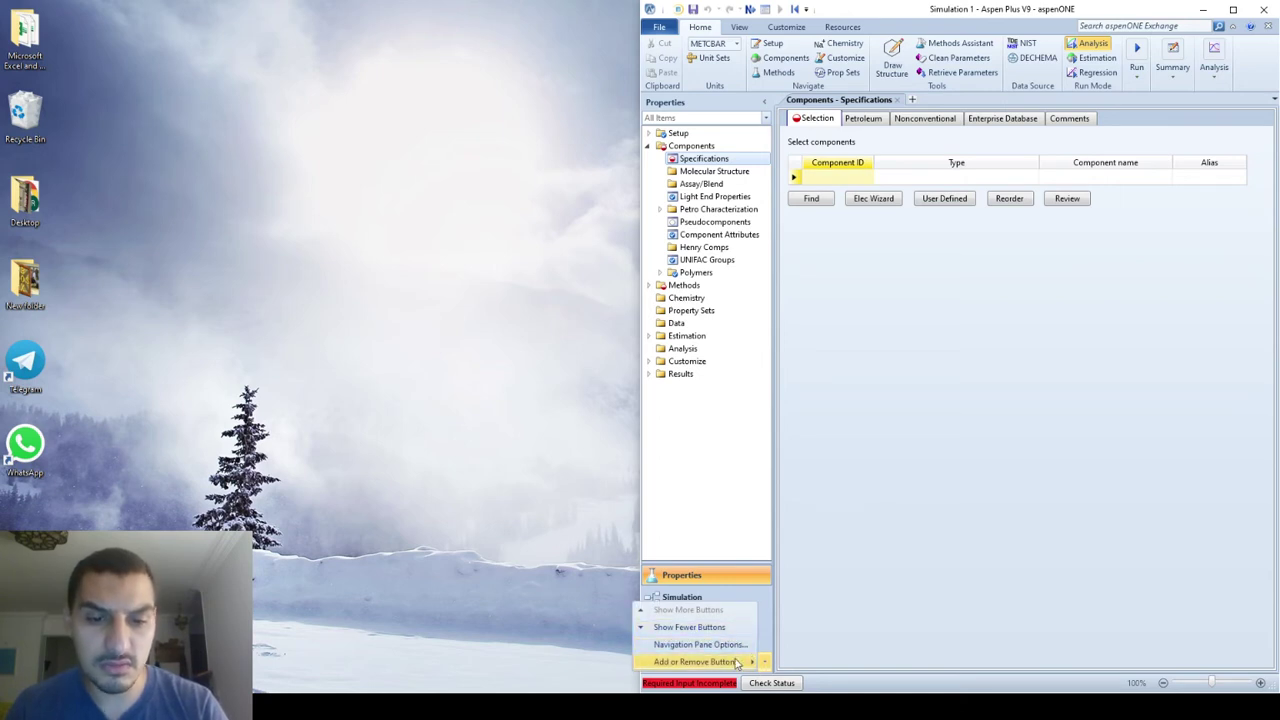
Dismiss the navigation pane options and maximize the simulation window.
left_click(813, 631)
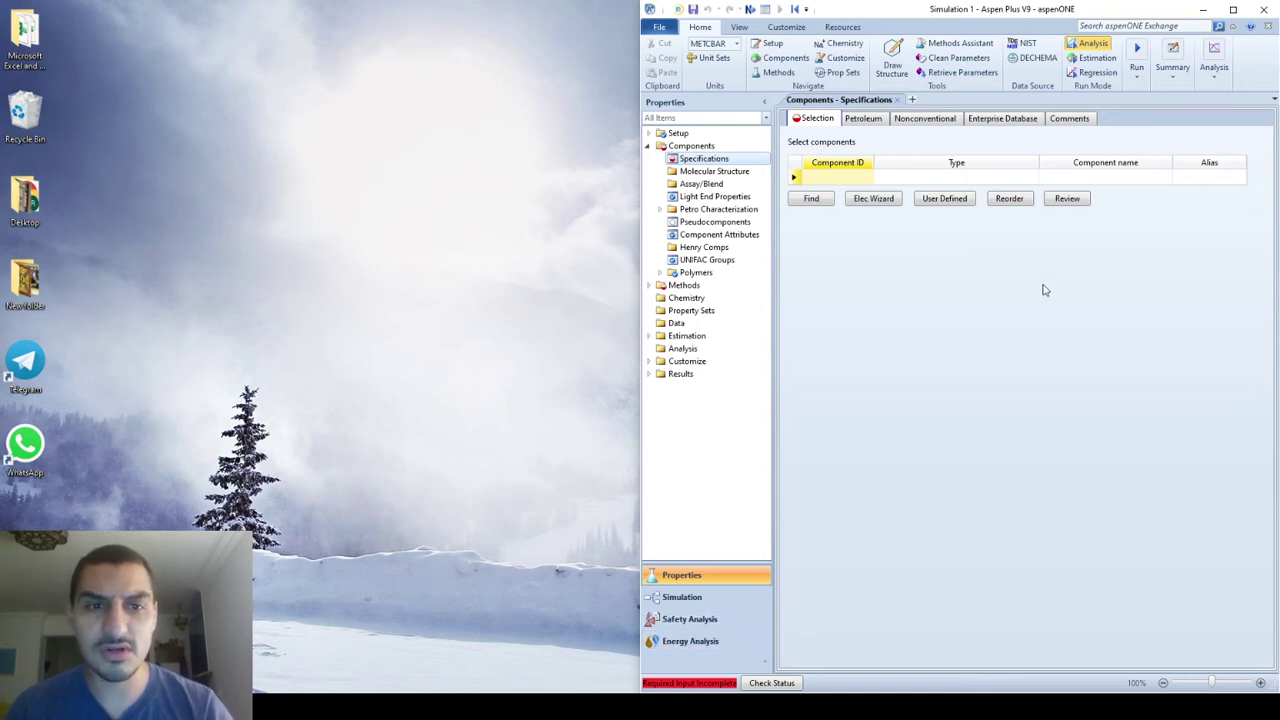
left_click_drag(971, 12, 880, 6)
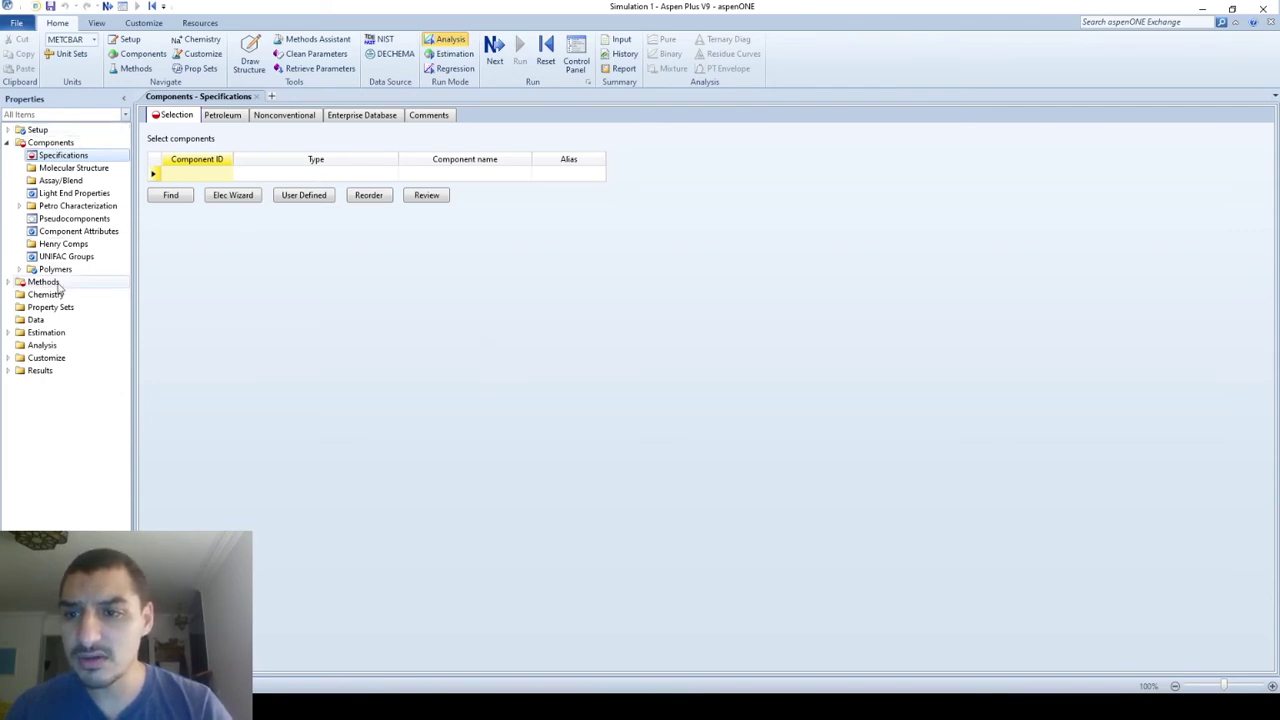
Collapse Components in the navigation tree, expand Setup and open its Specifications form.
left_click(8, 143)
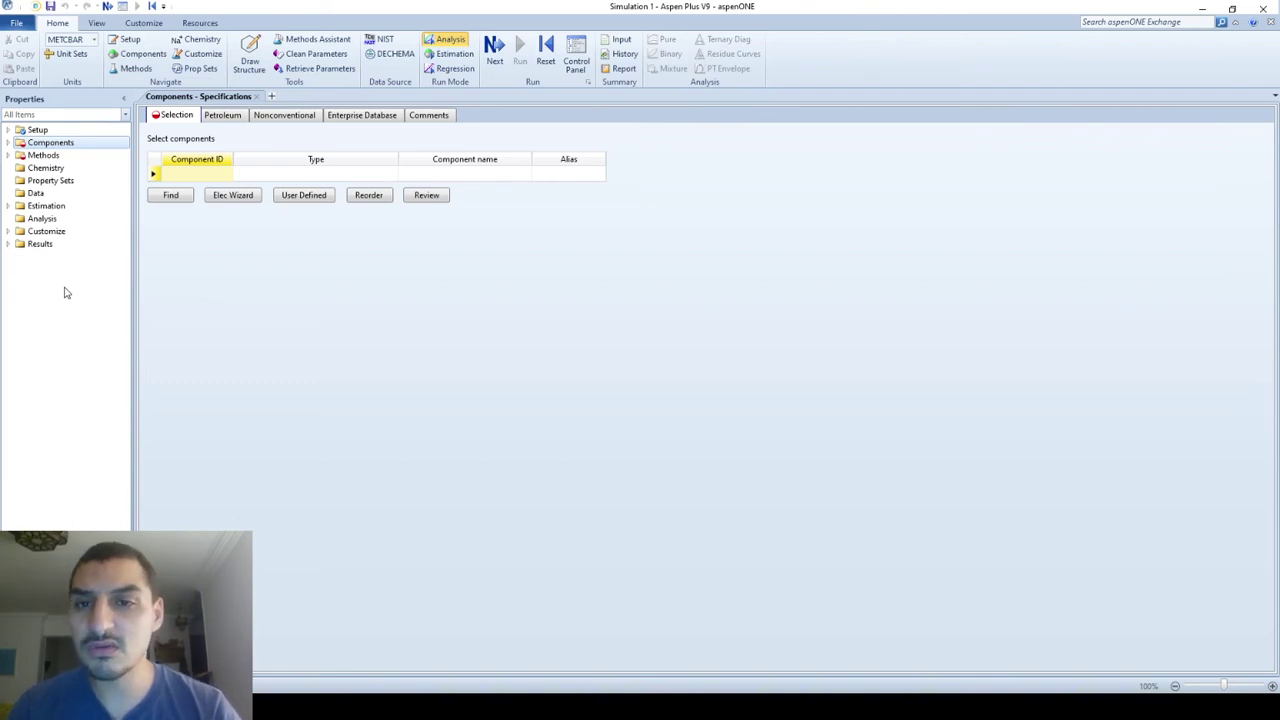
left_click(8, 130)
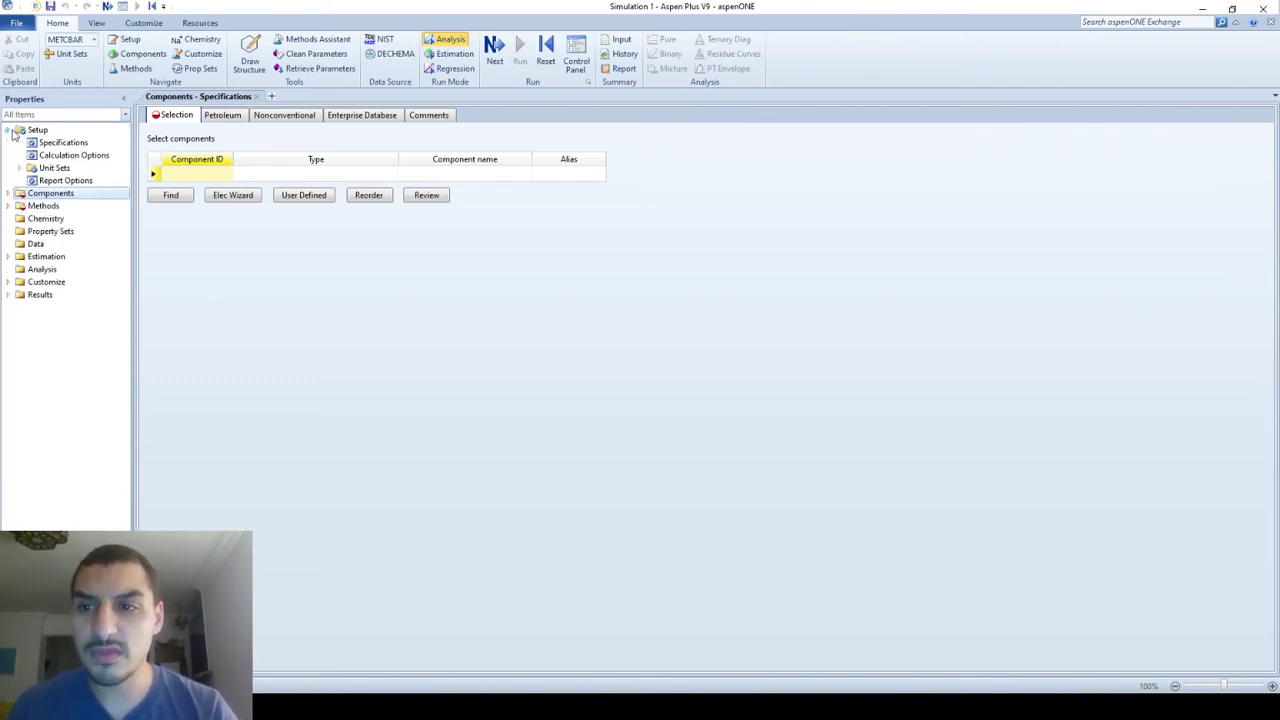
left_click(36, 131)
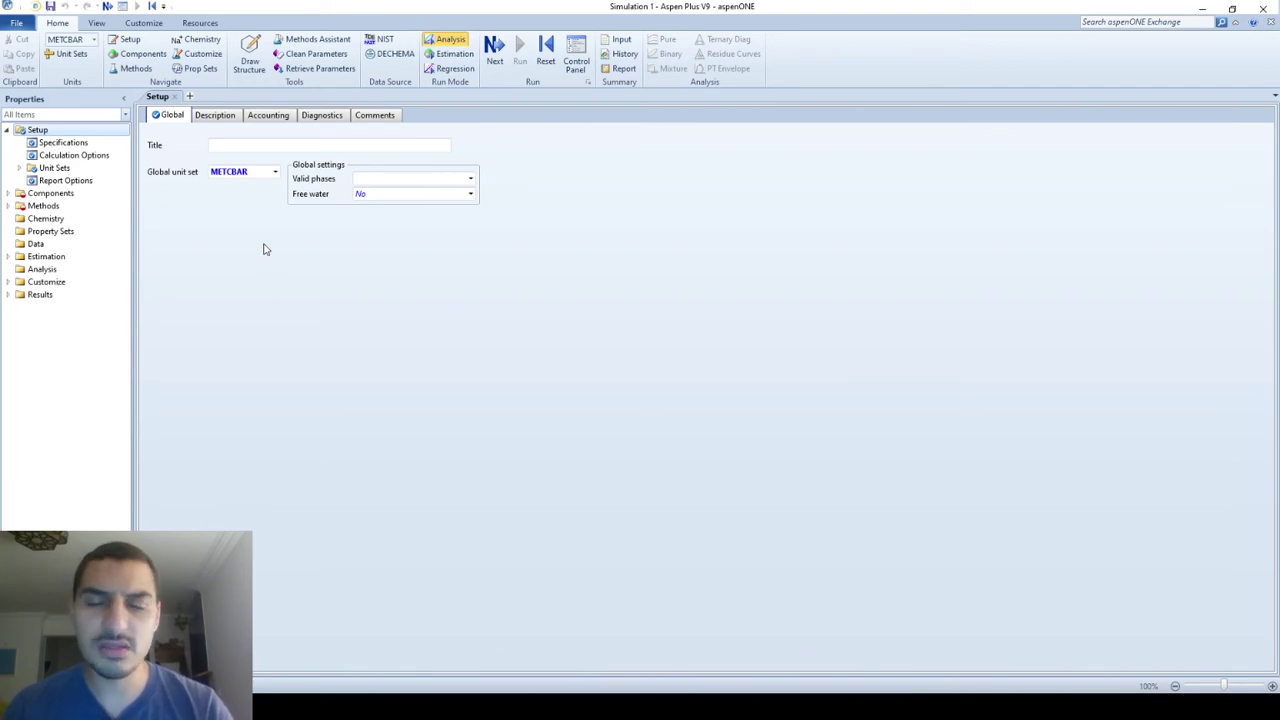
left_click(86, 145)
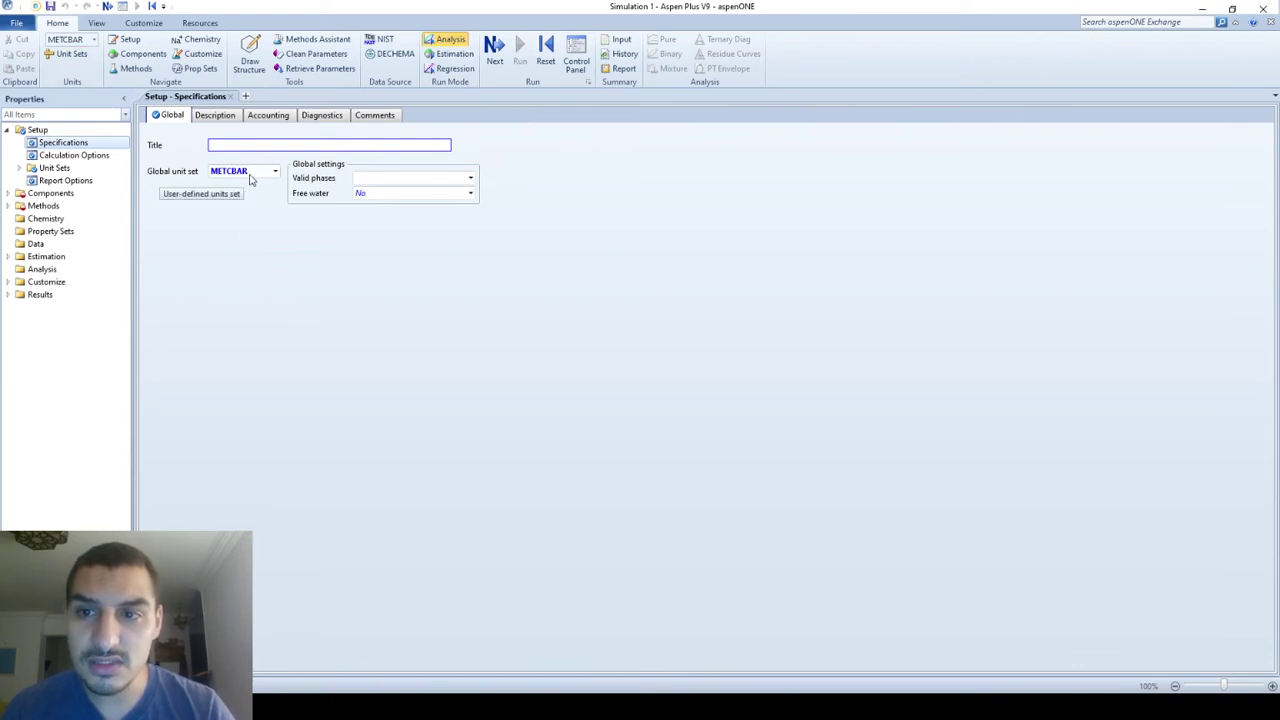
Switch the global unit set to MET and back to METCBAR.
left_click(93, 39)
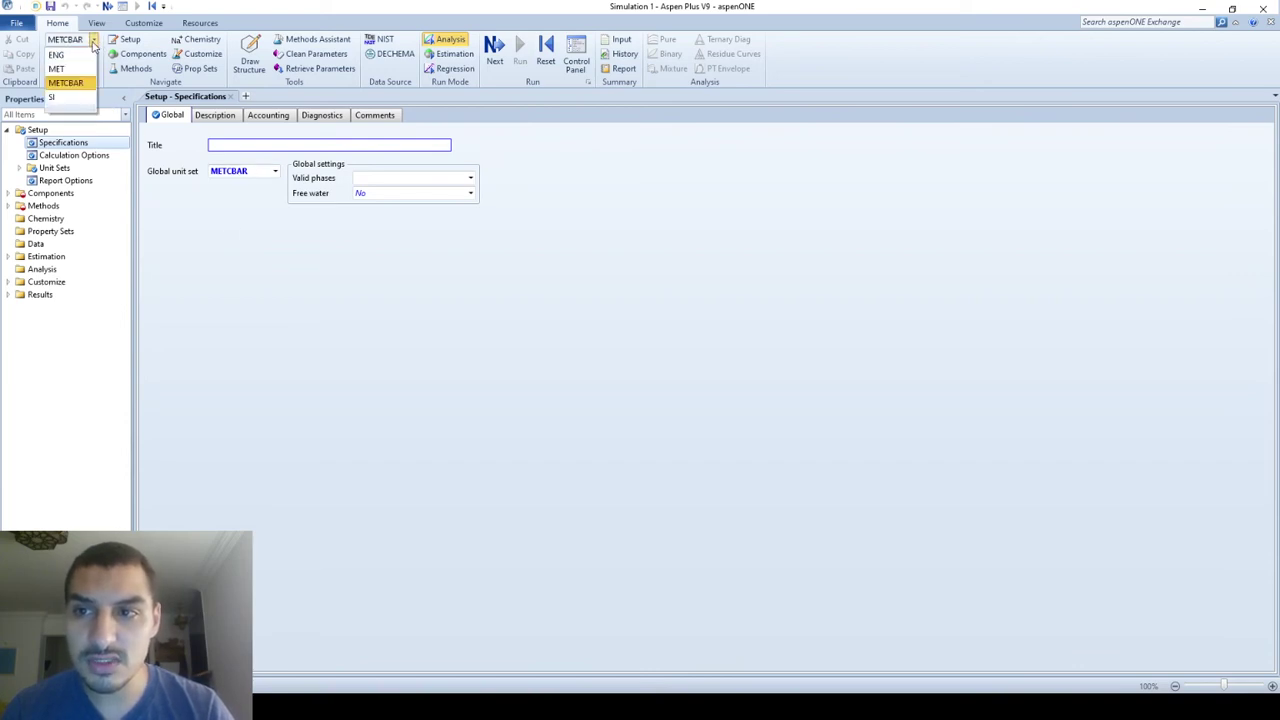
left_click(57, 68)
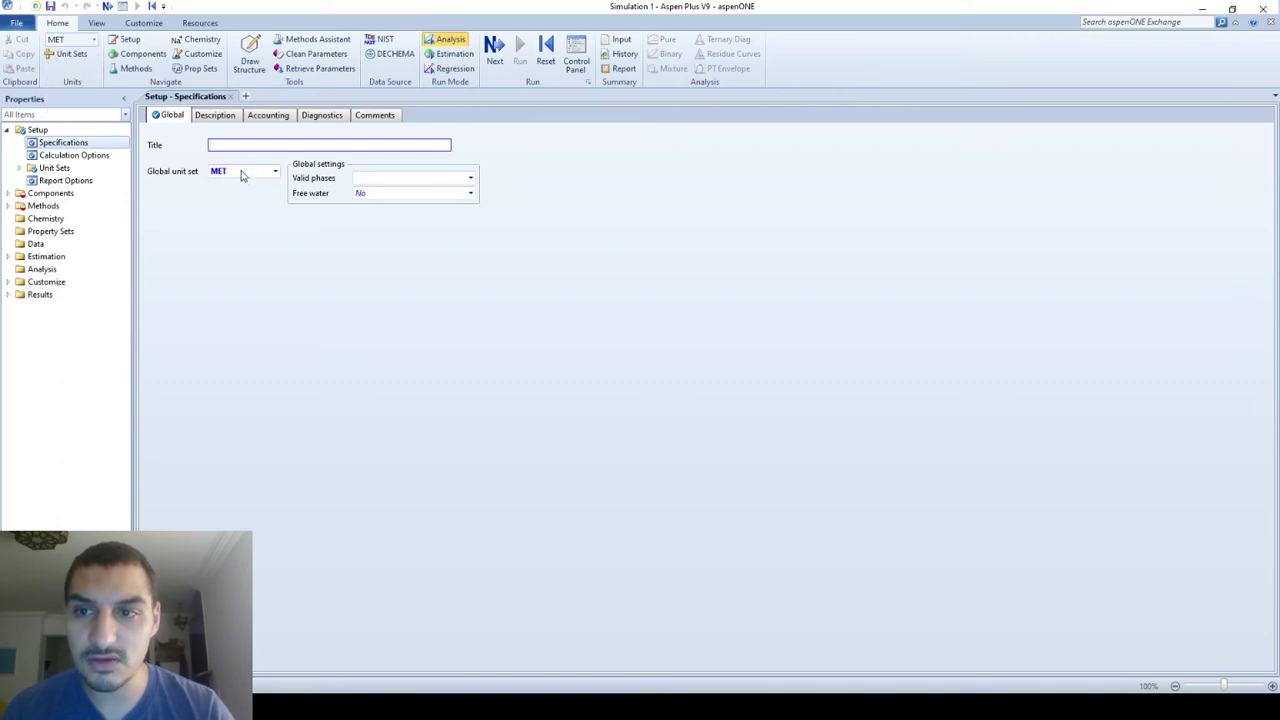
left_click(93, 39)
left_click(68, 82)
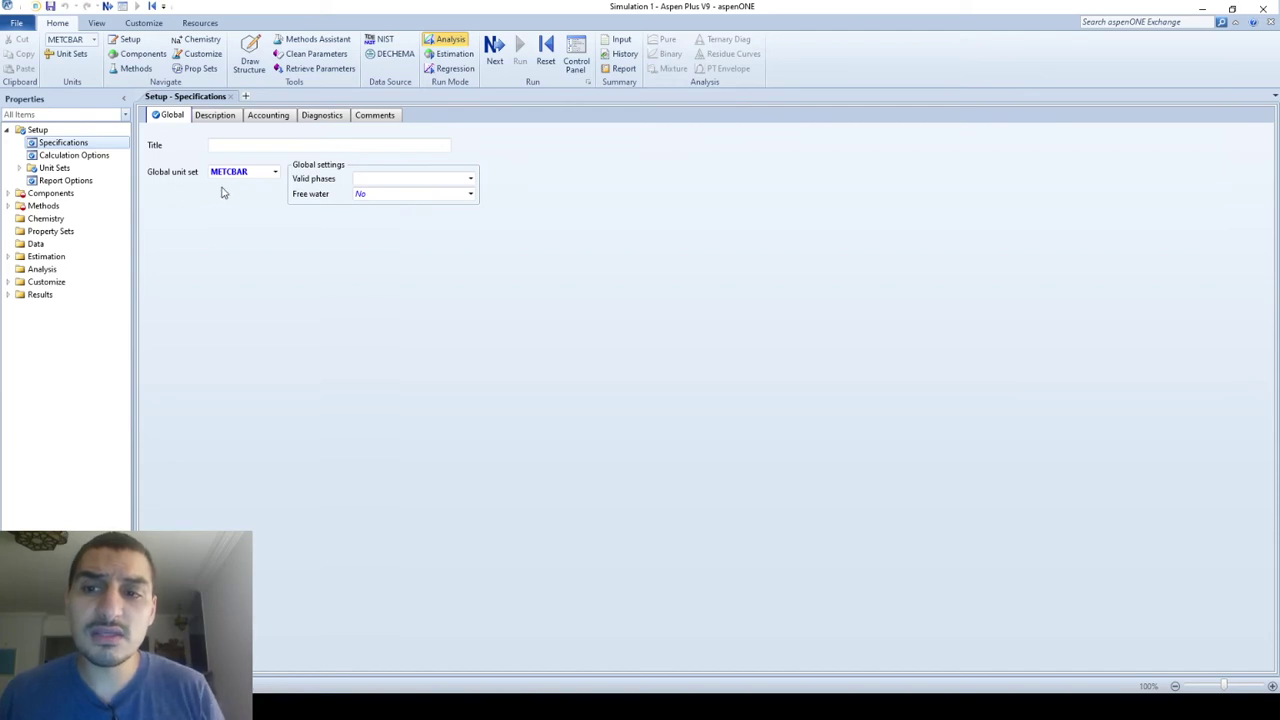
Review the available global unit sets and open the Description page of the Setup specifications.
left_click(276, 173)
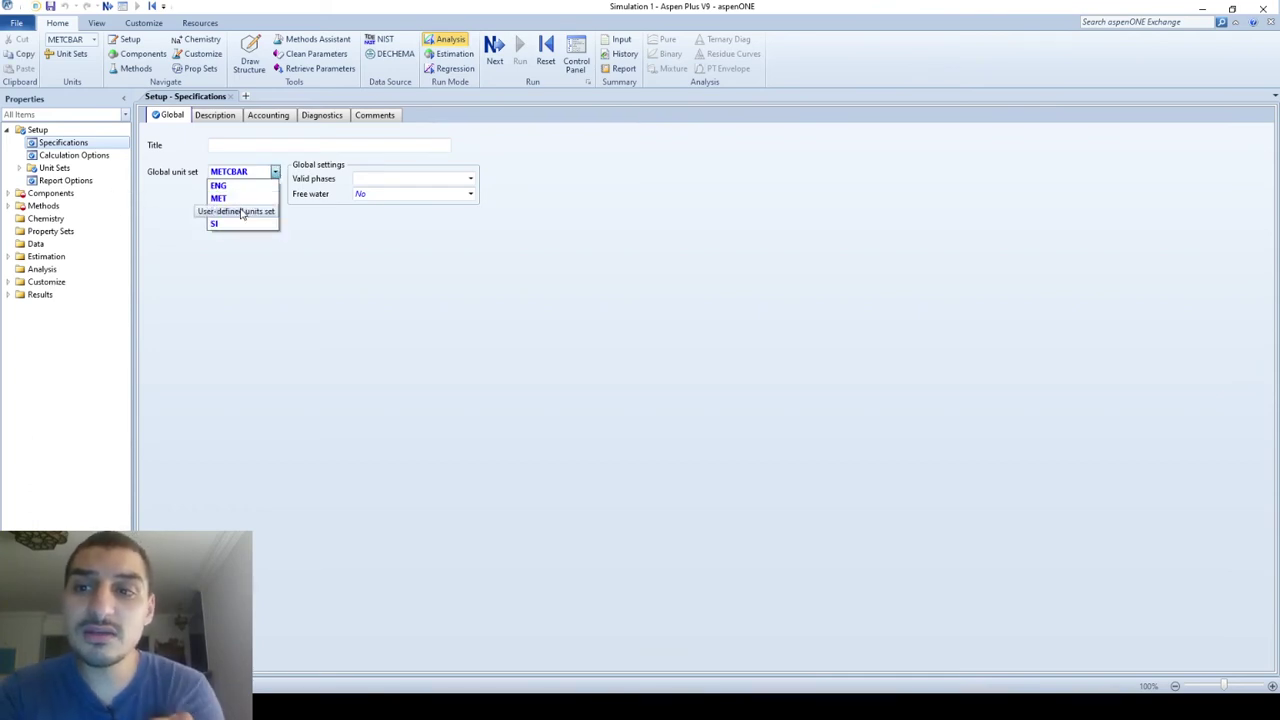
left_click(329, 277)
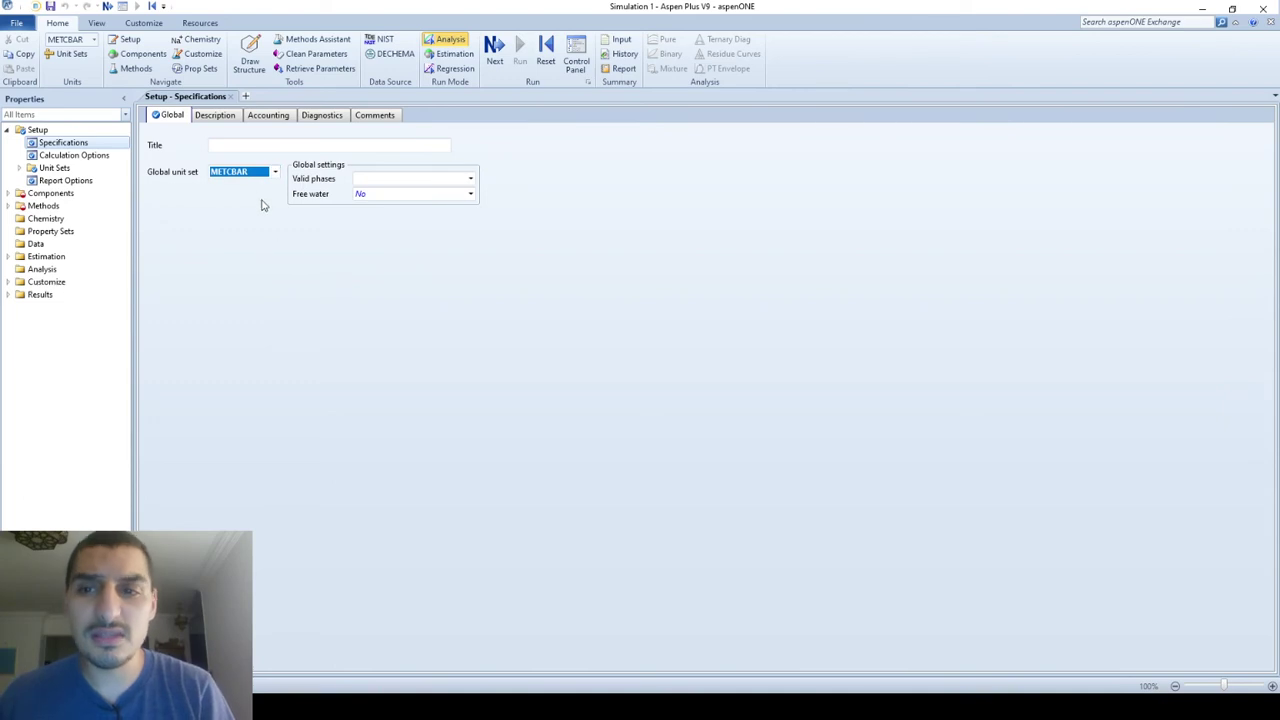
left_click(207, 118)
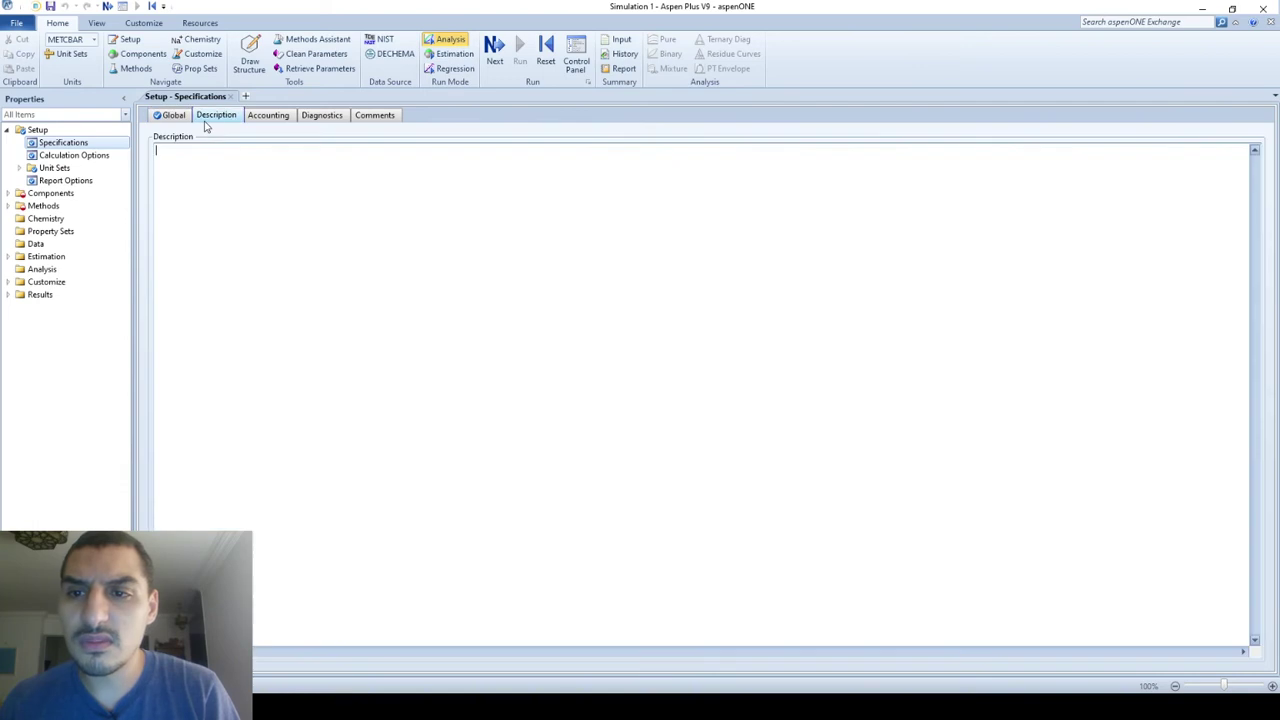
Look through the Accounting, Diagnostics, Comments and Description pages of the Setup specifications and return to the Global page.
left_click(264, 119)
left_click(324, 116)
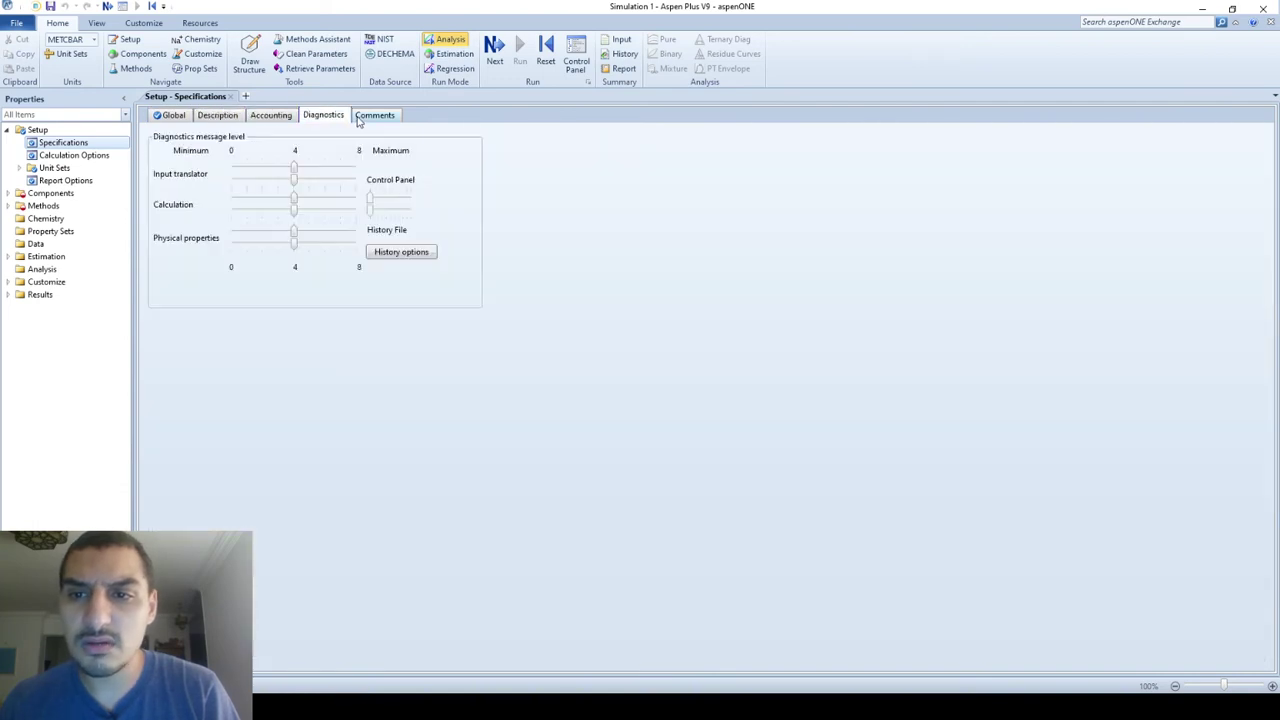
left_click(374, 115)
left_click(318, 116)
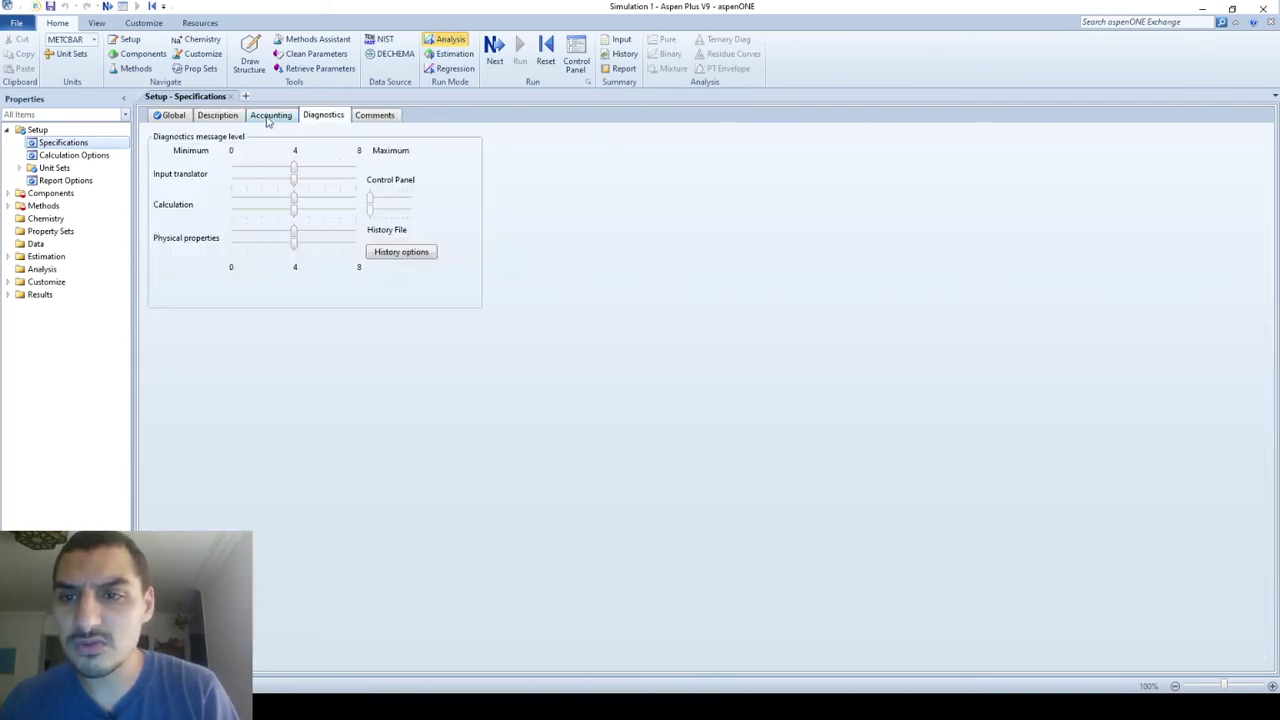
left_click(266, 117)
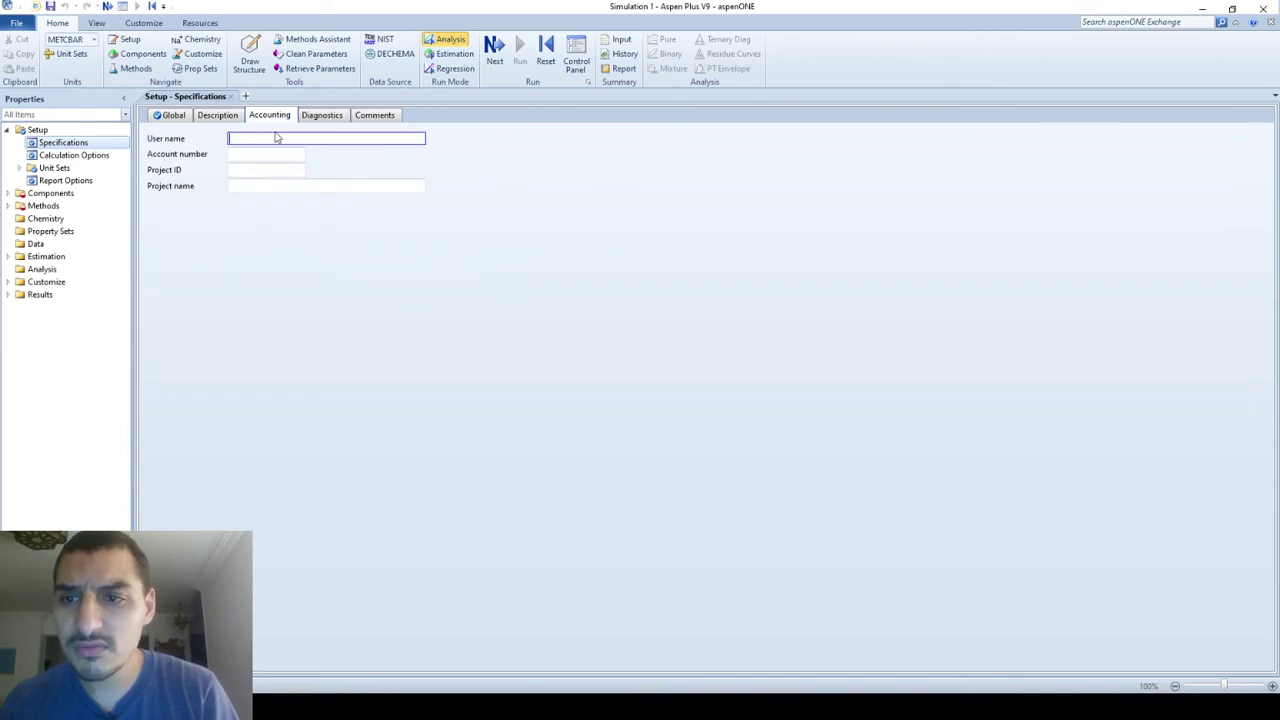
left_click(217, 115)
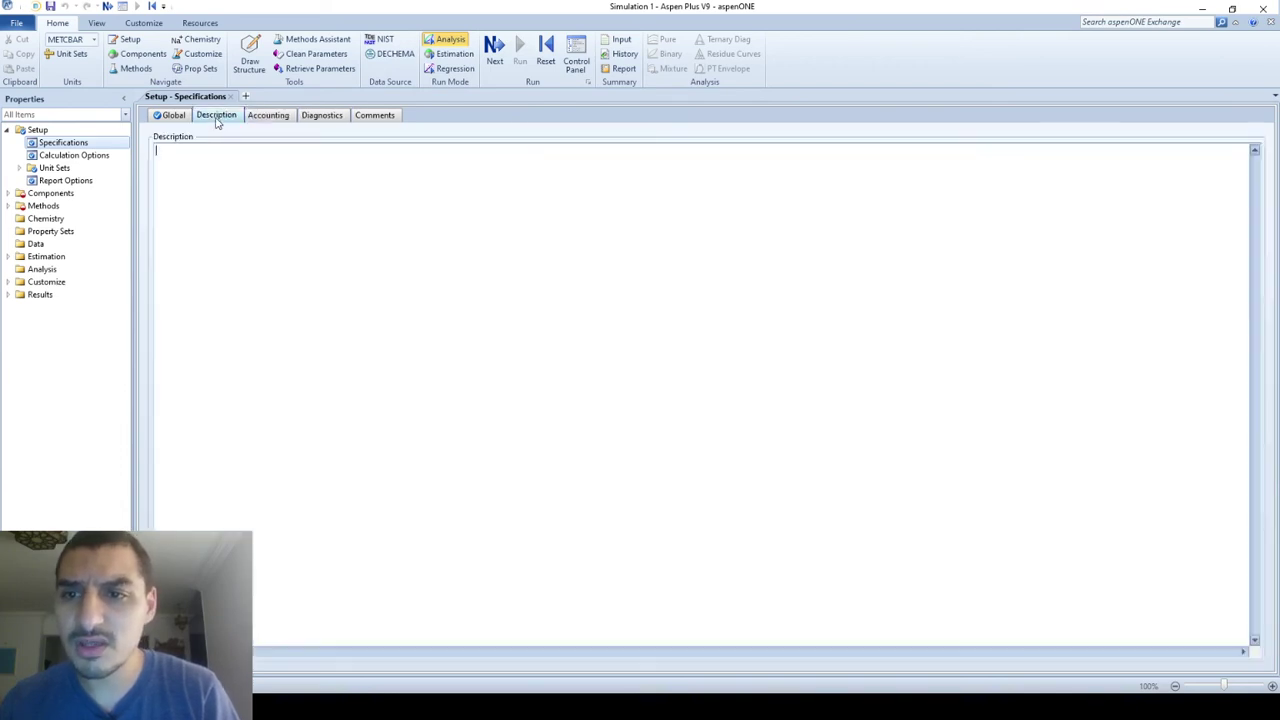
left_click(172, 120)
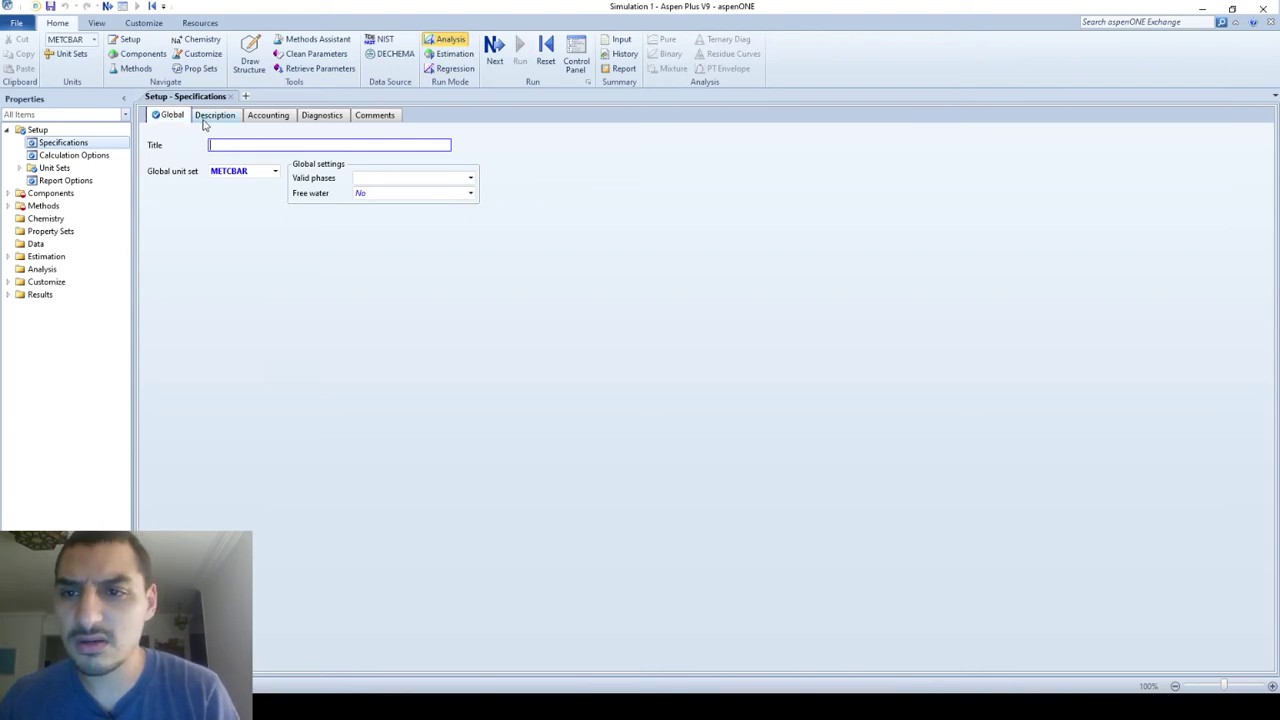
View the Setup calculation options, then expand Unit Sets and open the list of unit sets.
left_click(72, 156)
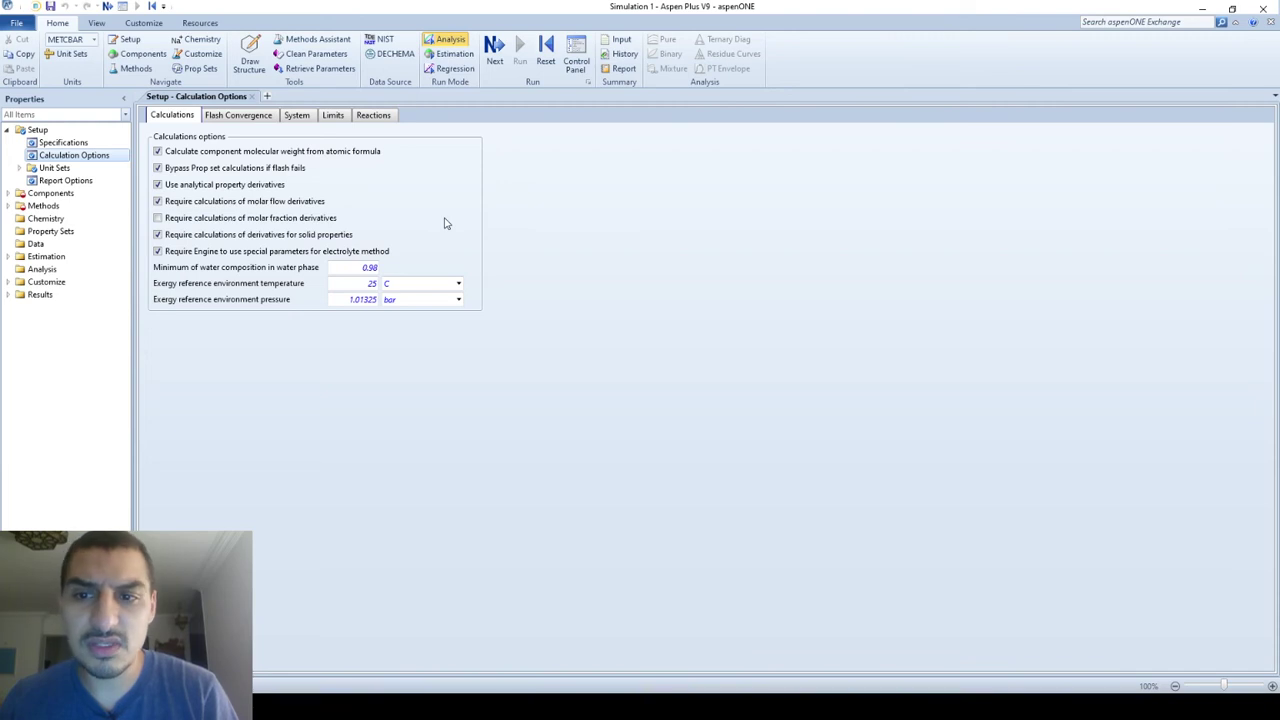
left_click(21, 169)
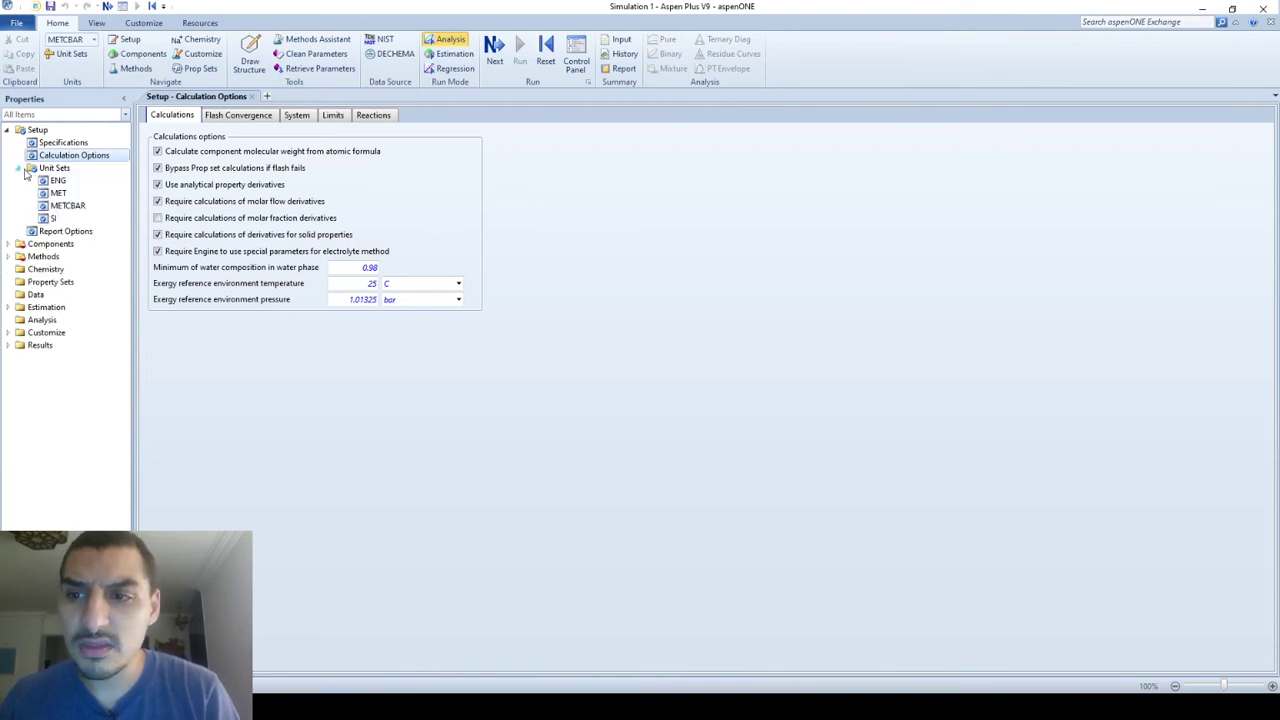
left_click(58, 168)
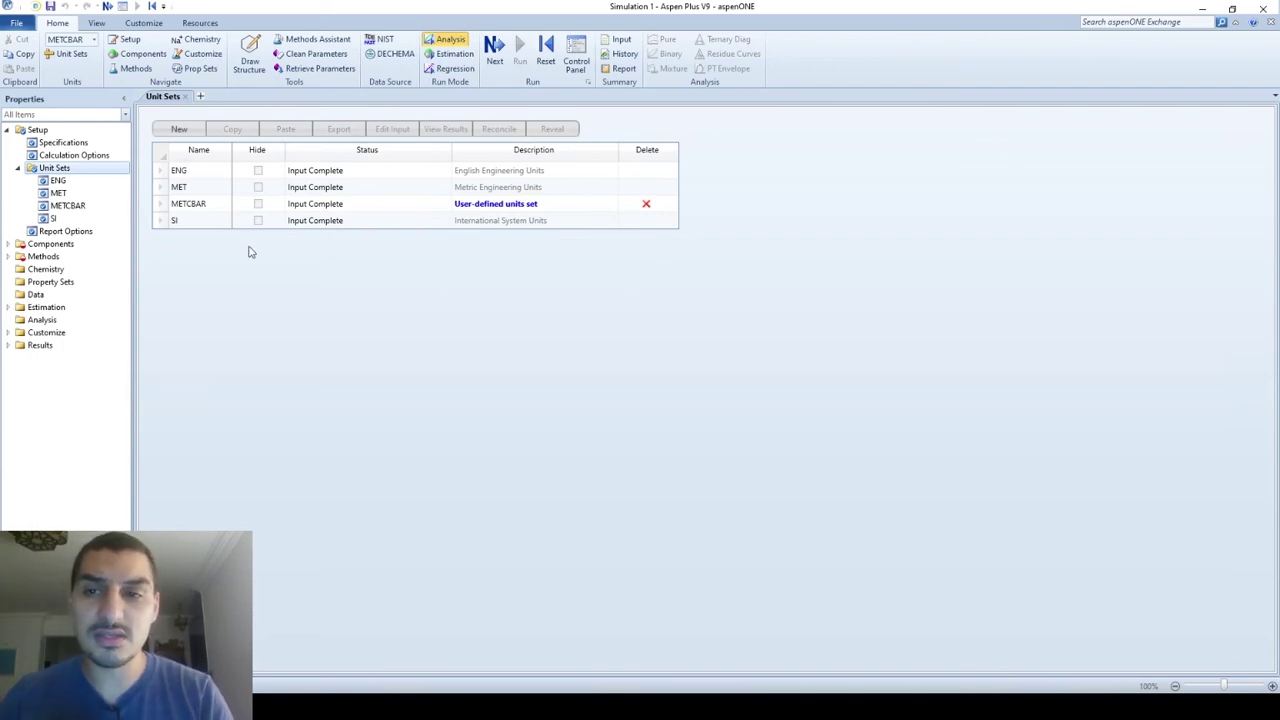
Open the ENG unit set and review its heat, transport, concentration, size and miscellaneous units.
left_click(330, 170)
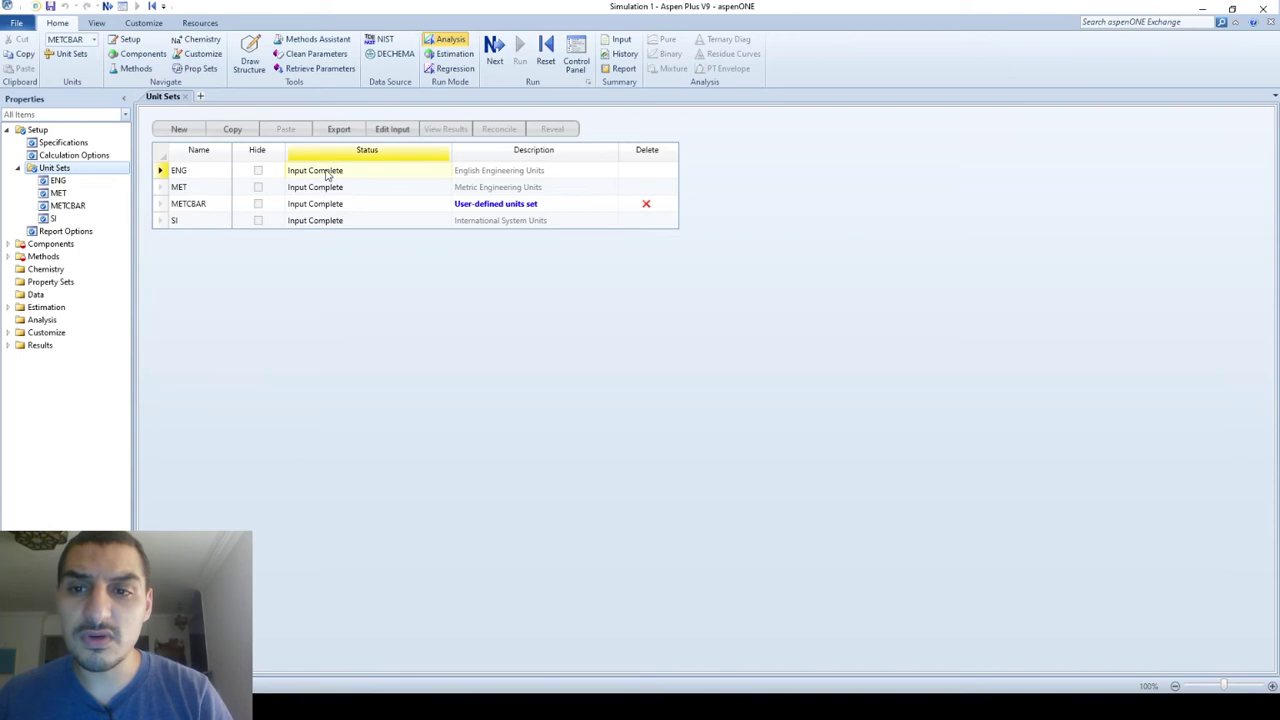
double_click(326, 172)
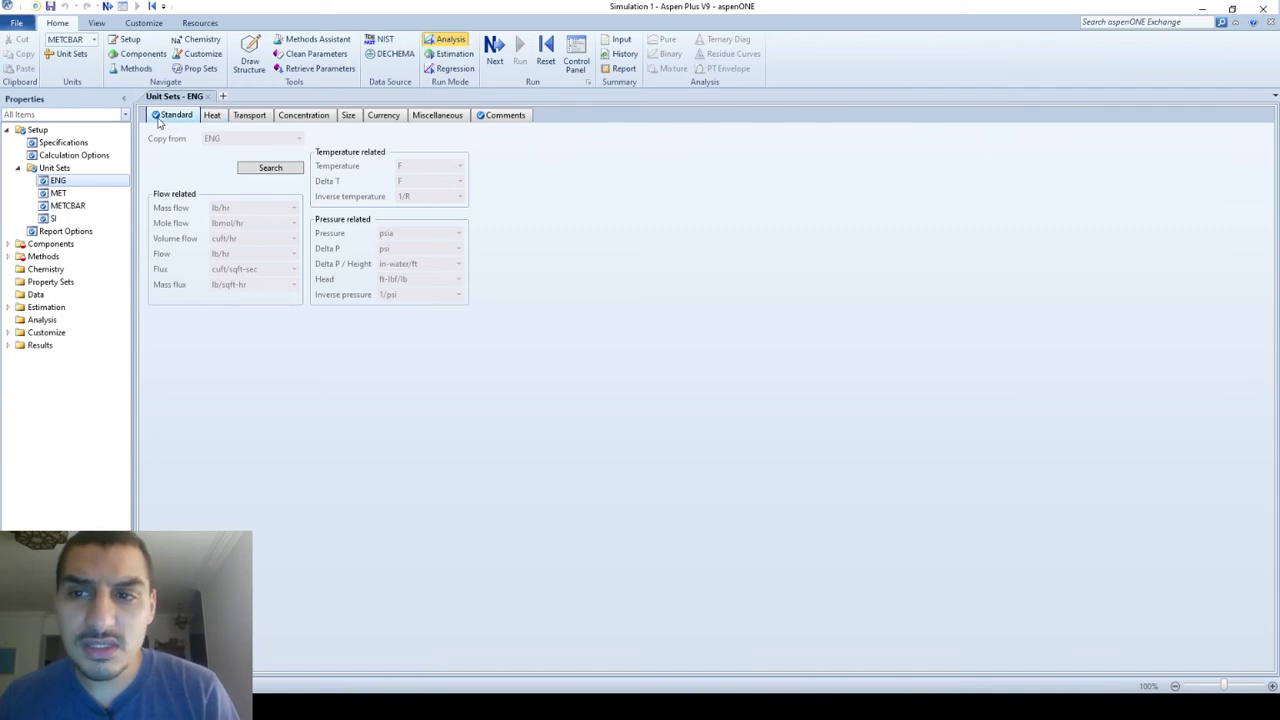
left_click(211, 118)
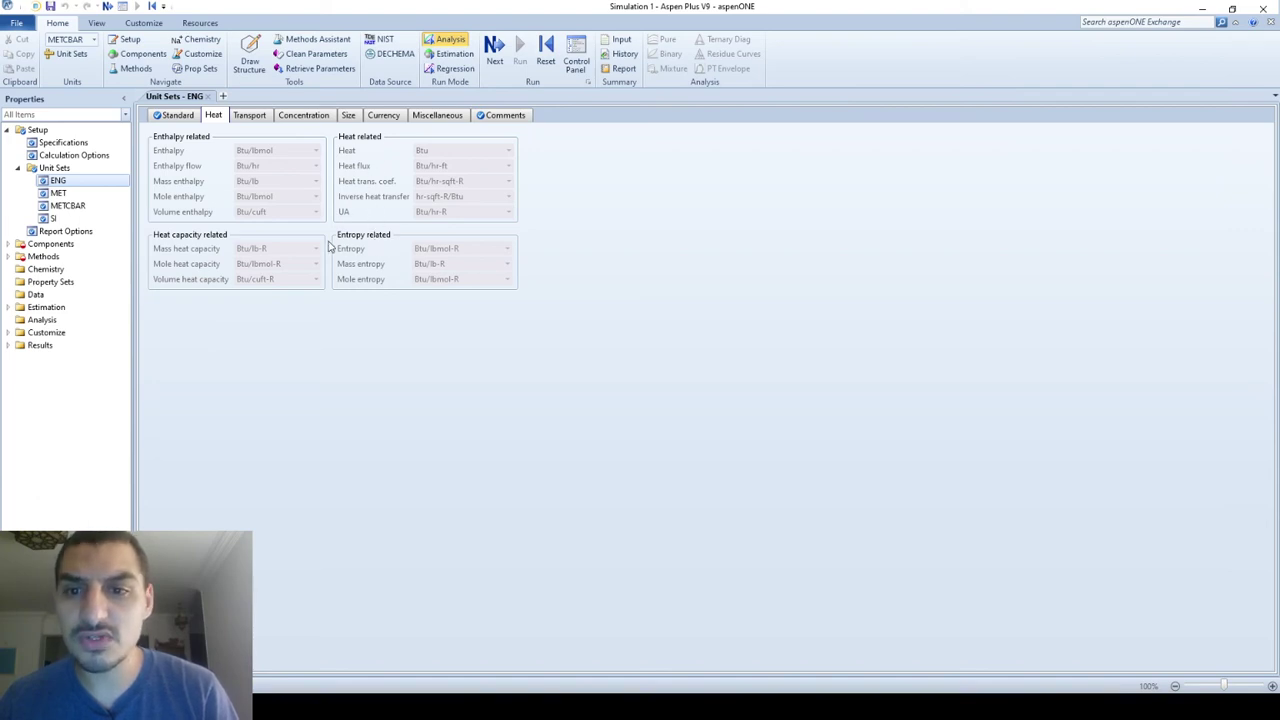
left_click(250, 118)
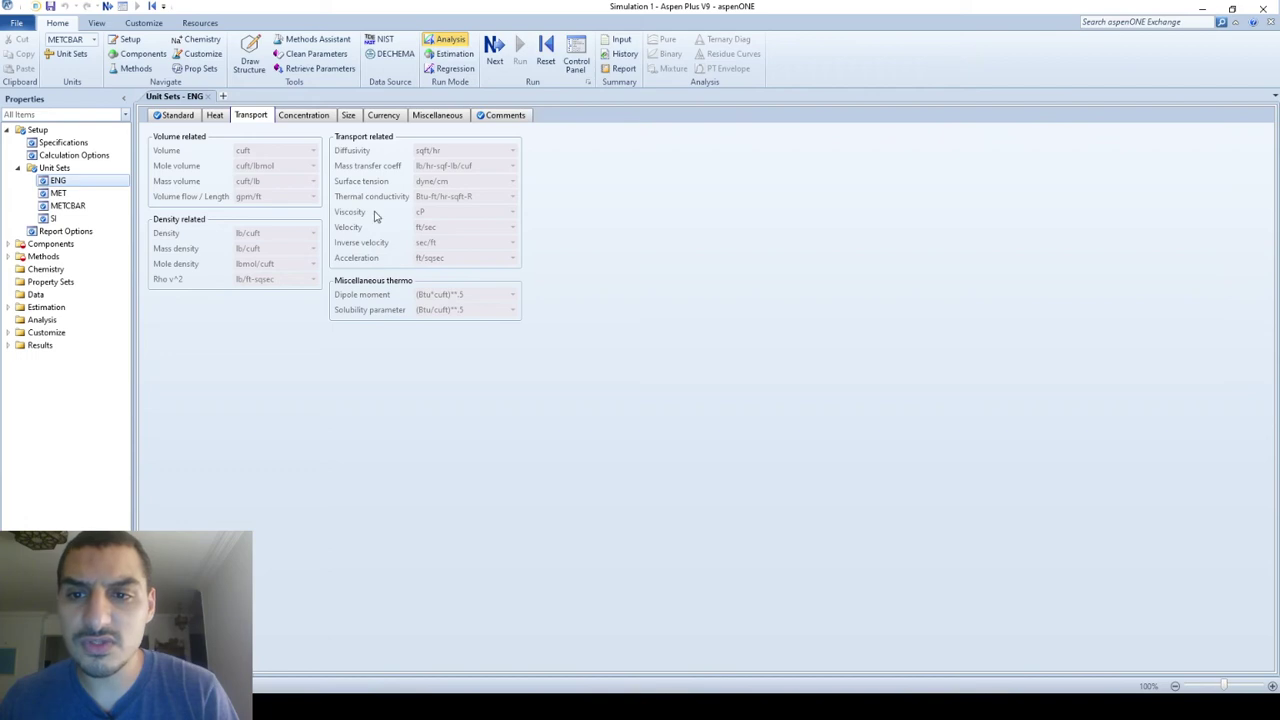
left_click(305, 117)
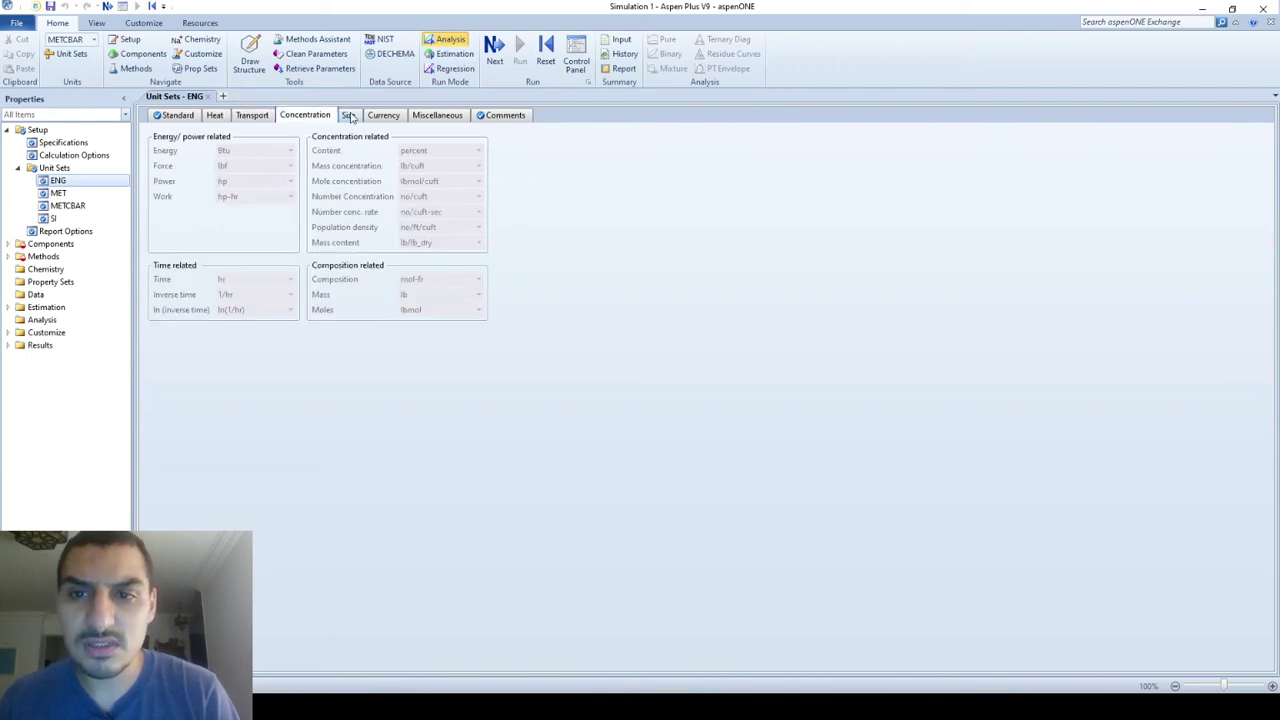
left_click(349, 116)
left_click(412, 117)
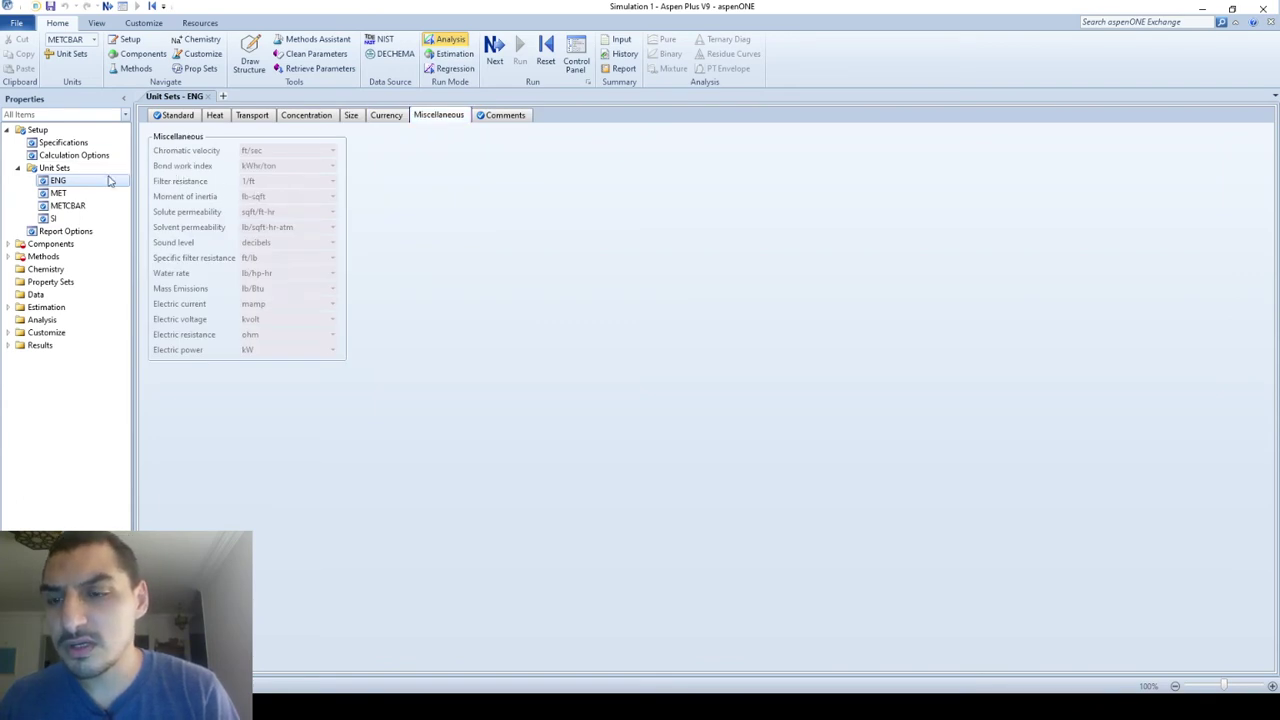
Create a new unit set with the ID US-1 and copy its units from METCBAR.
left_click(58, 168)
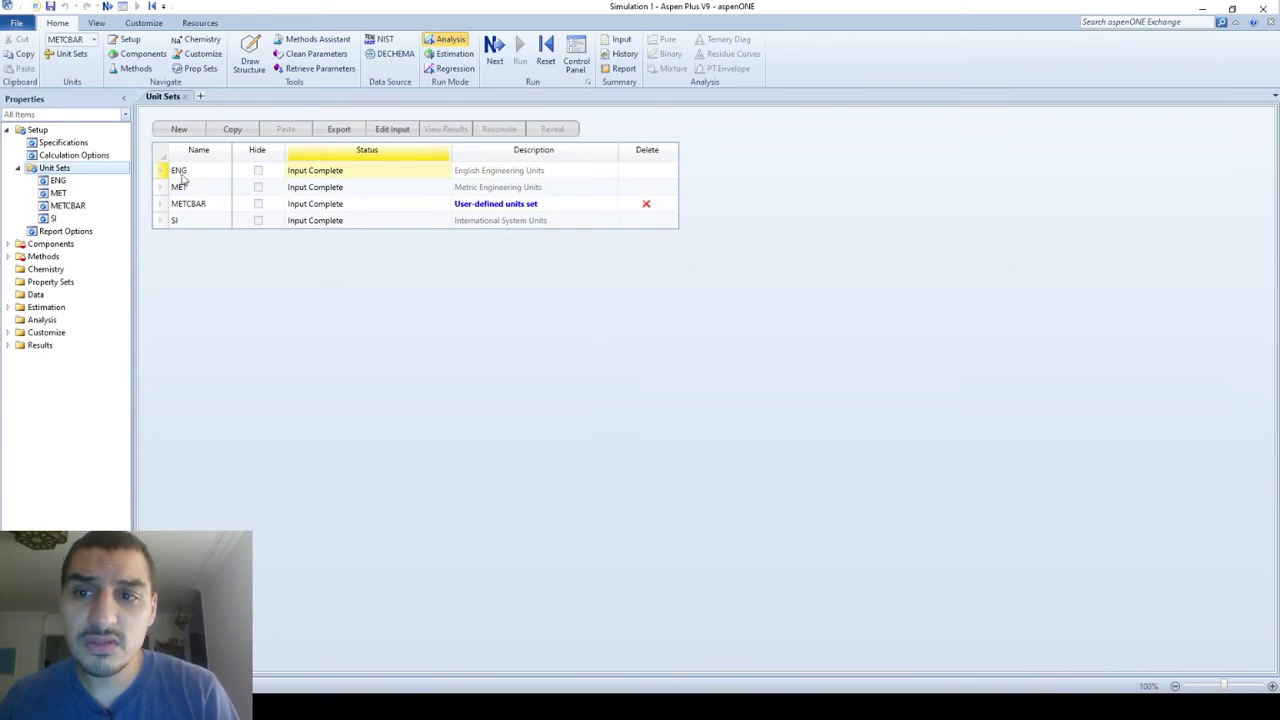
left_click(180, 133)
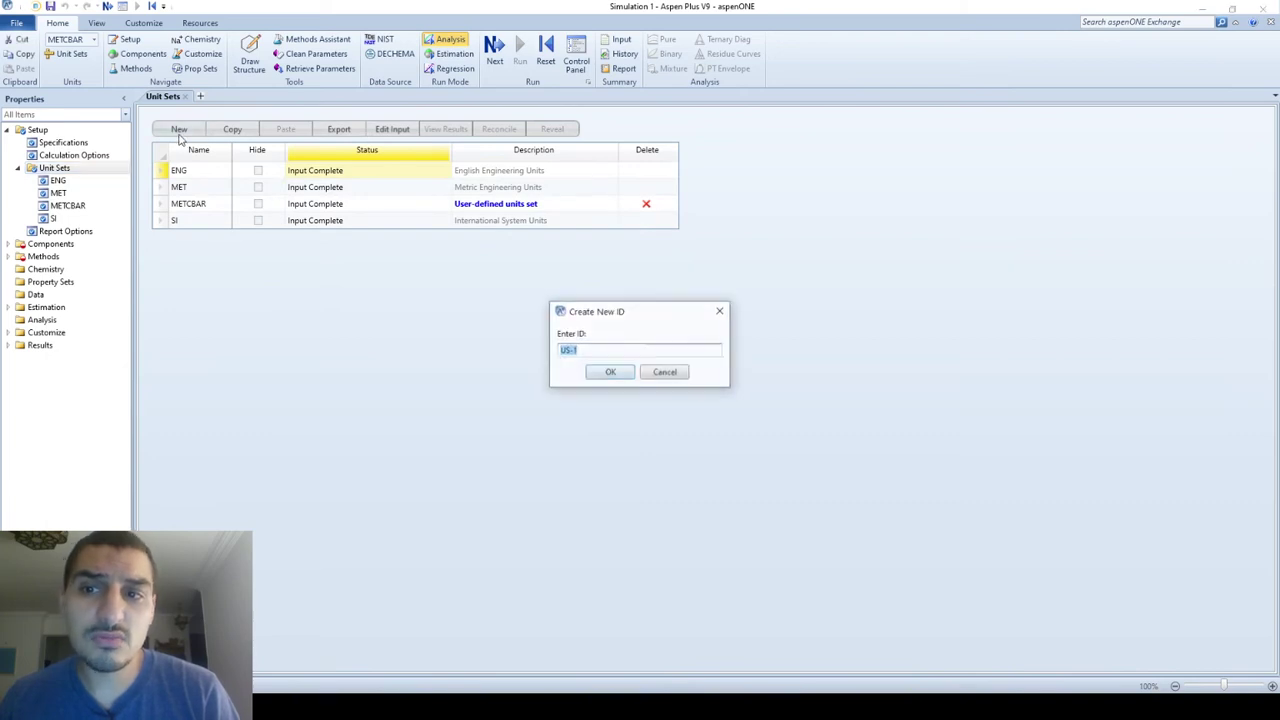
left_click(604, 372)
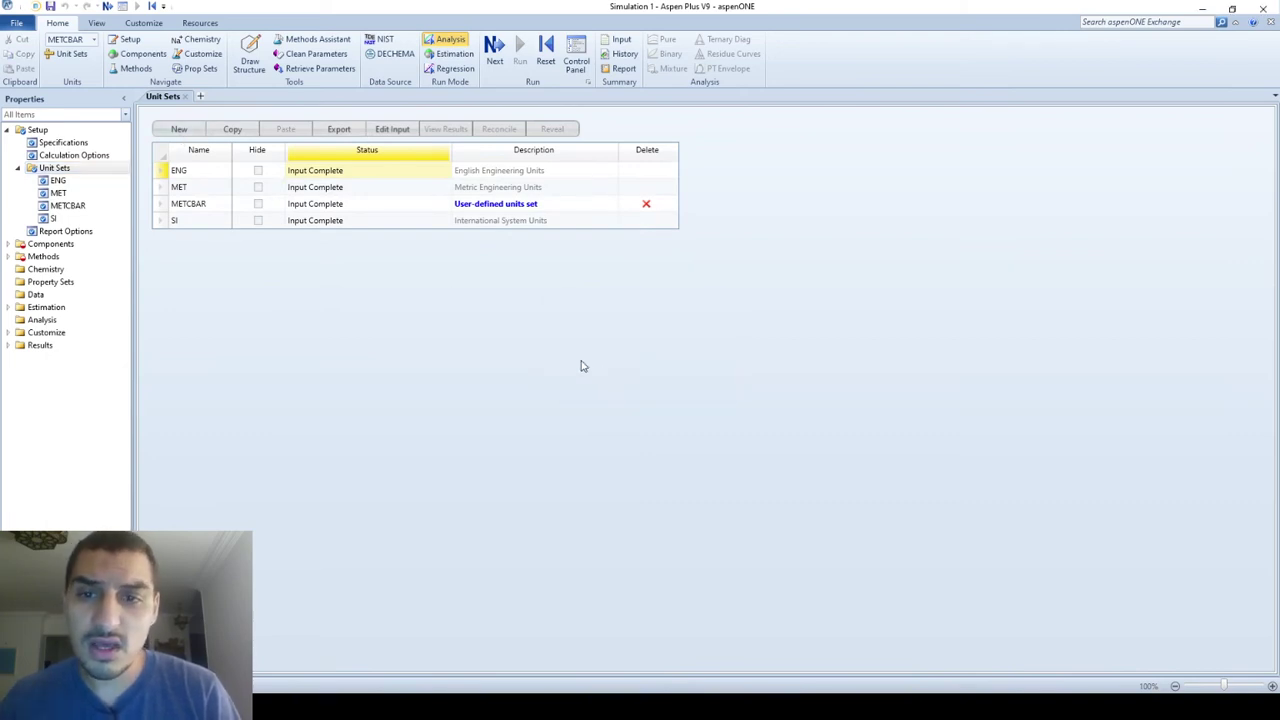
left_click(260, 141)
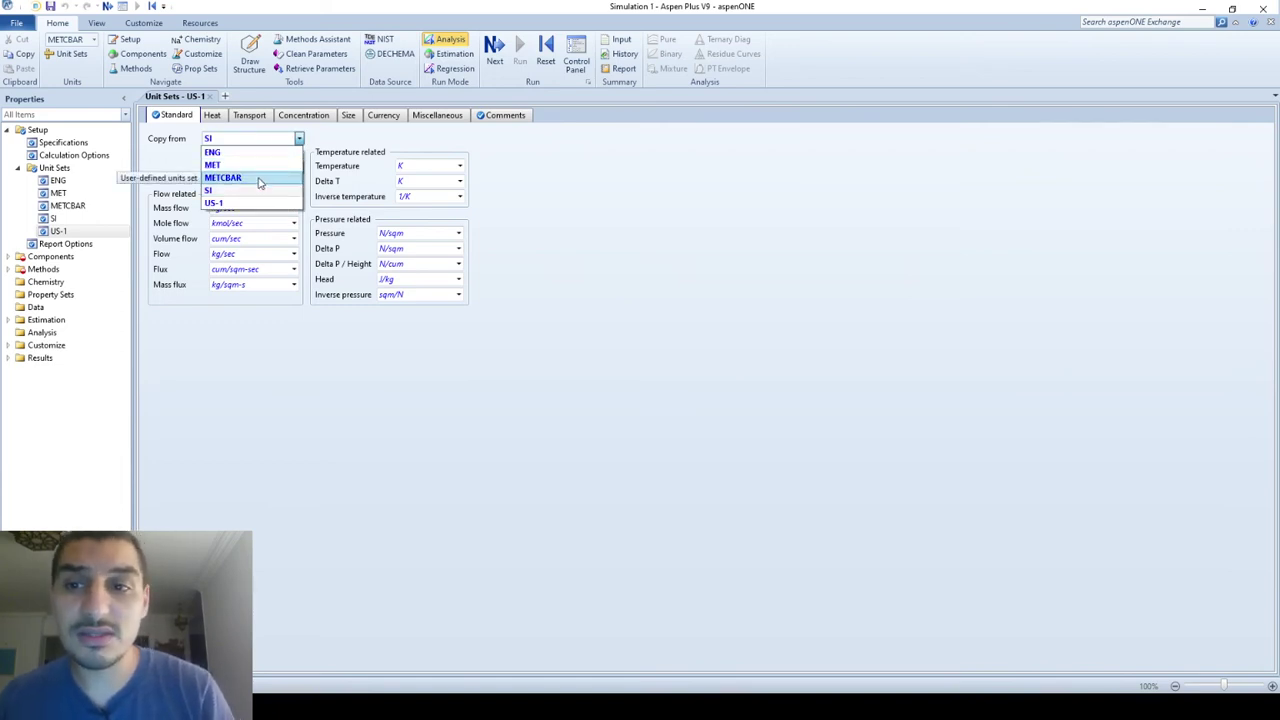
left_click(258, 178)
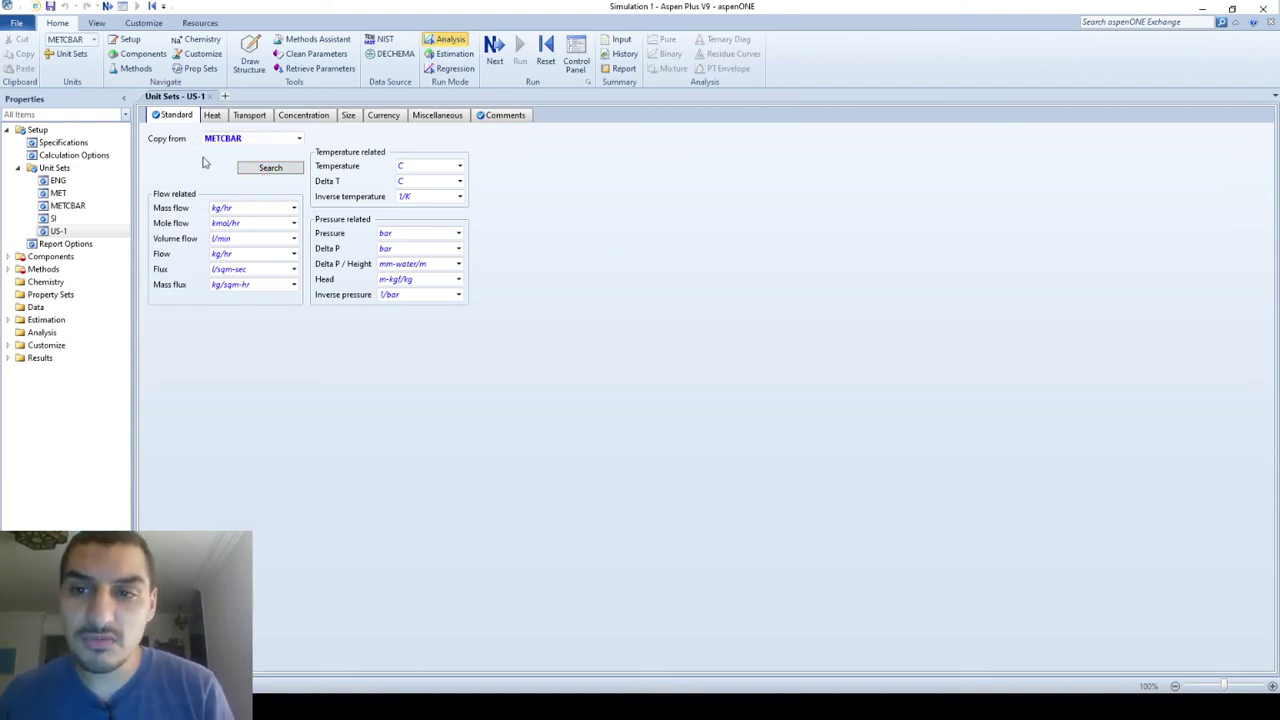
Set the US-1 volume flow unit to cum/sec and the temperature unit to K.
left_click(294, 239)
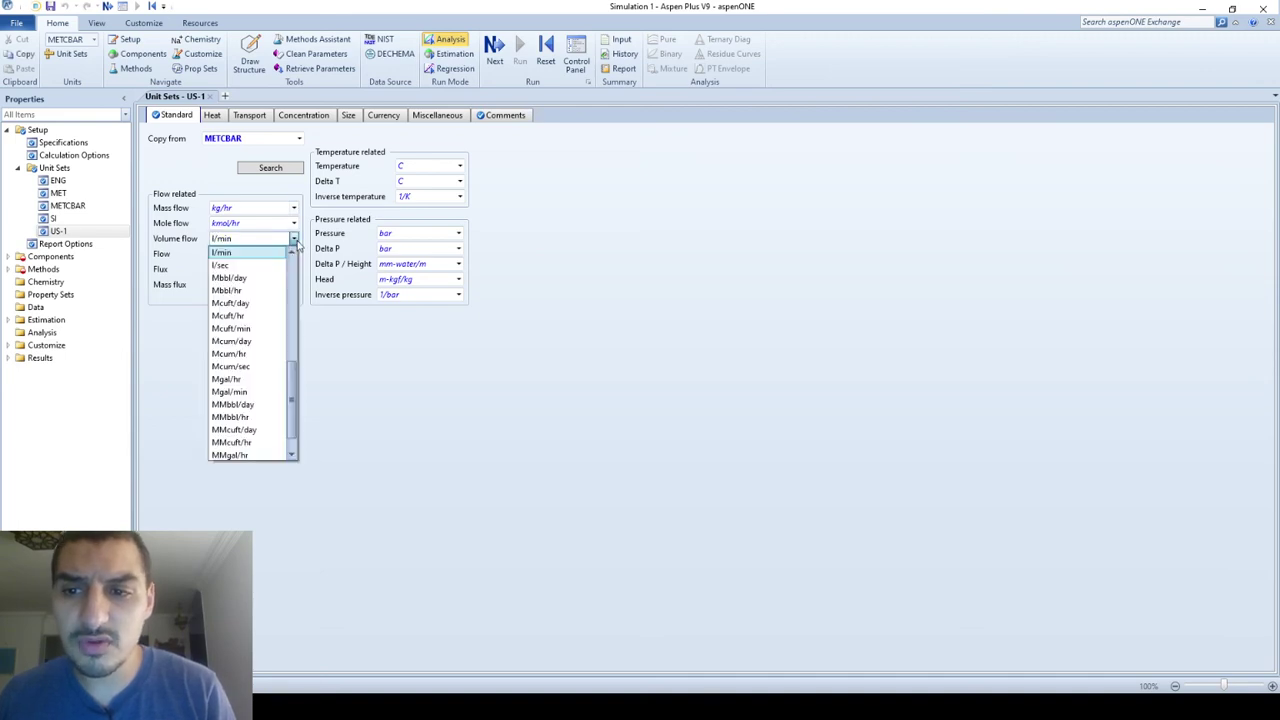
left_click_drag(292, 386, 303, 305)
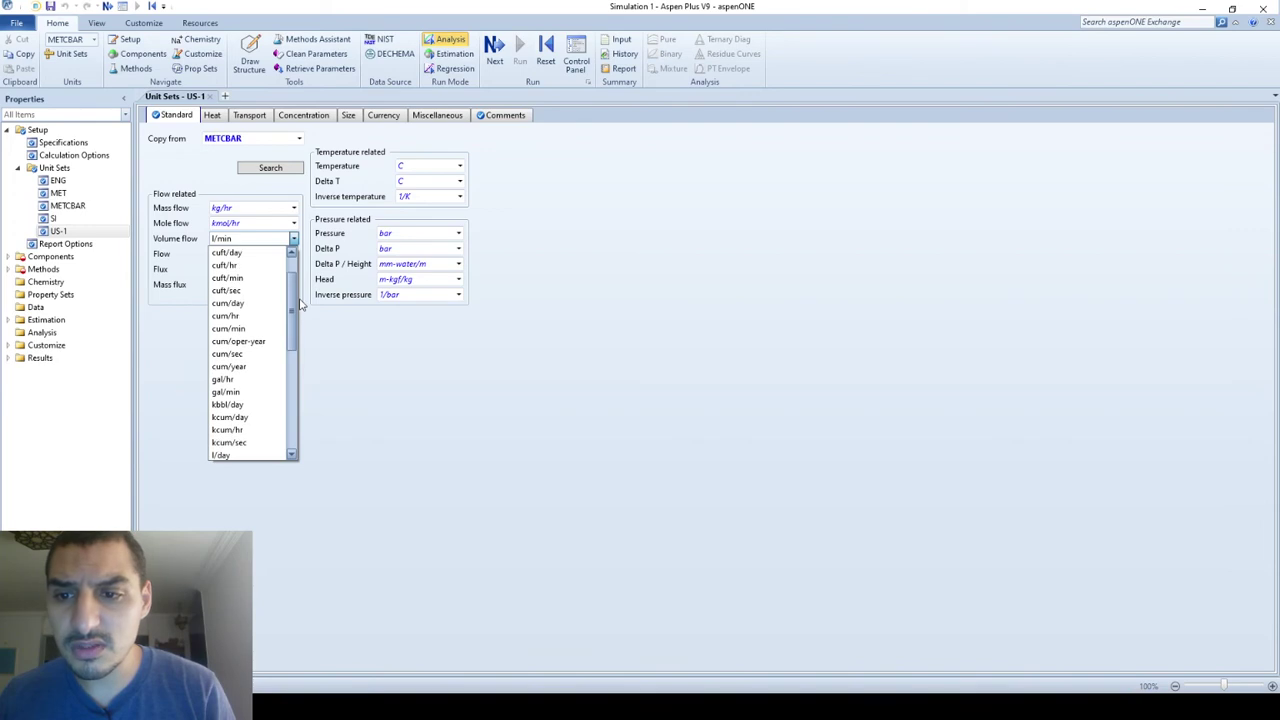
left_click(255, 355)
left_click(297, 356)
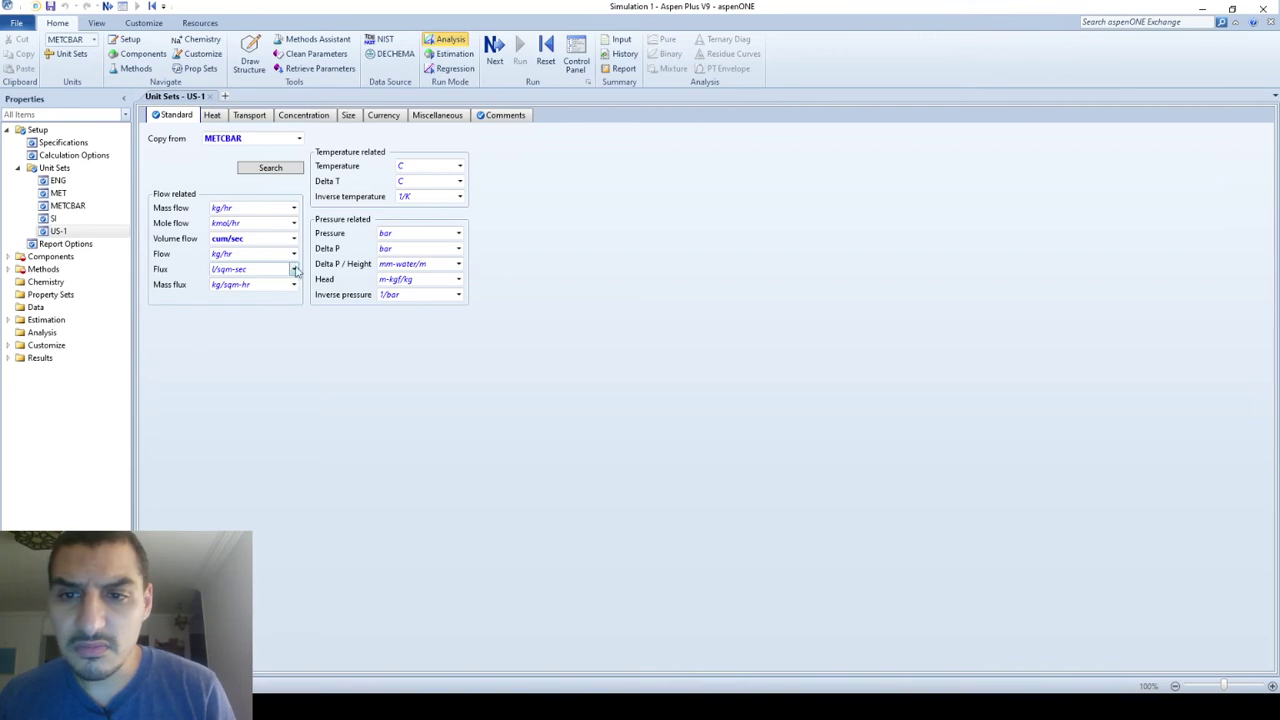
left_click(460, 166)
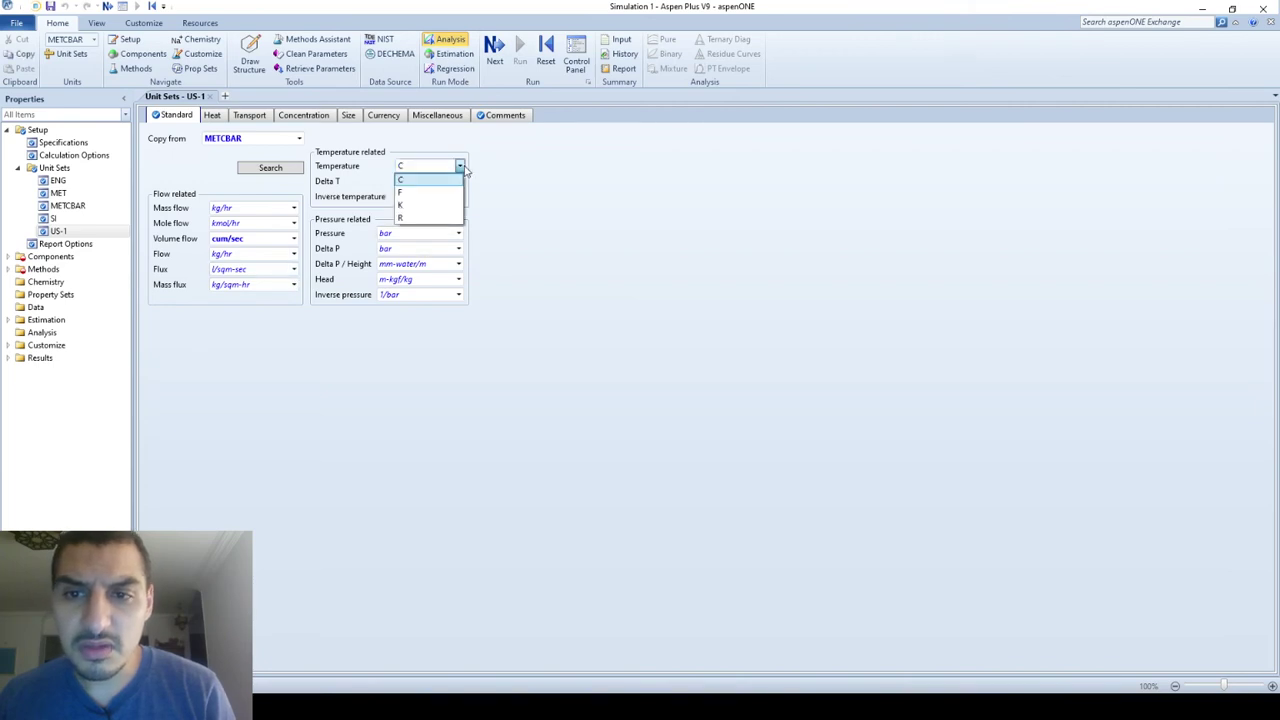
left_click(428, 205)
left_click(530, 227)
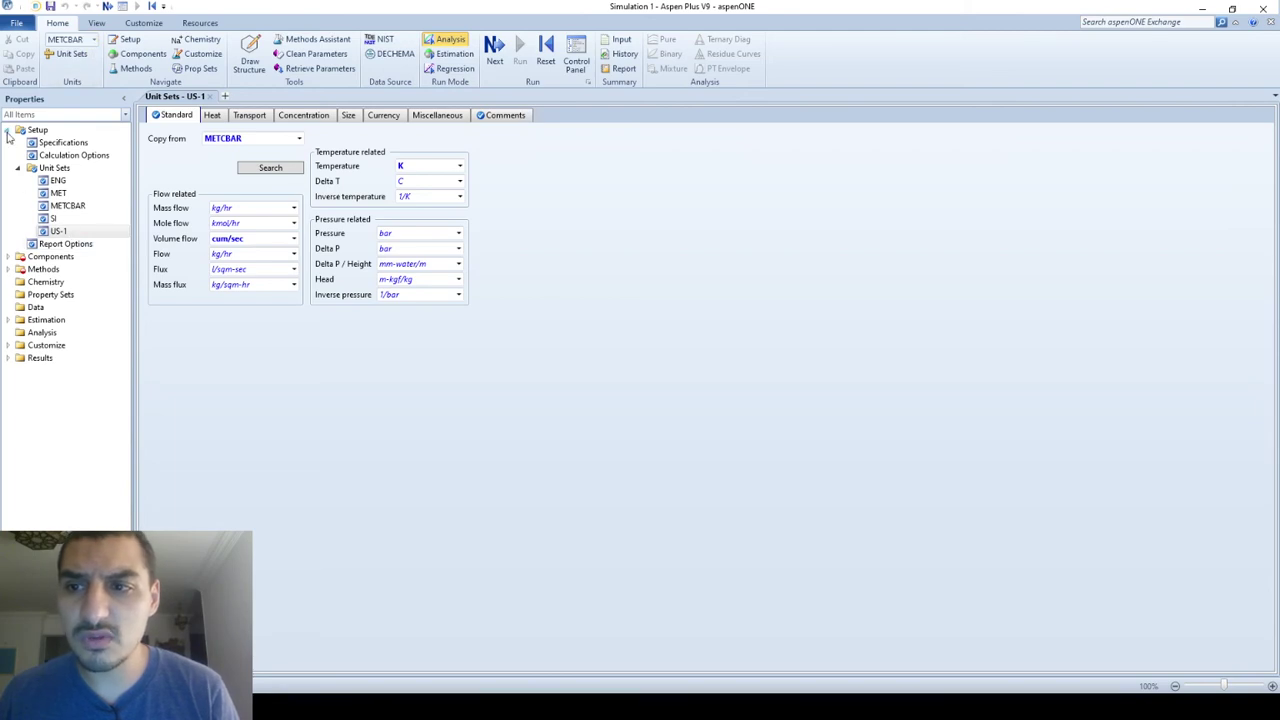
Collapse the Unit Sets and Setup branches in the navigation tree.
left_click(17, 167)
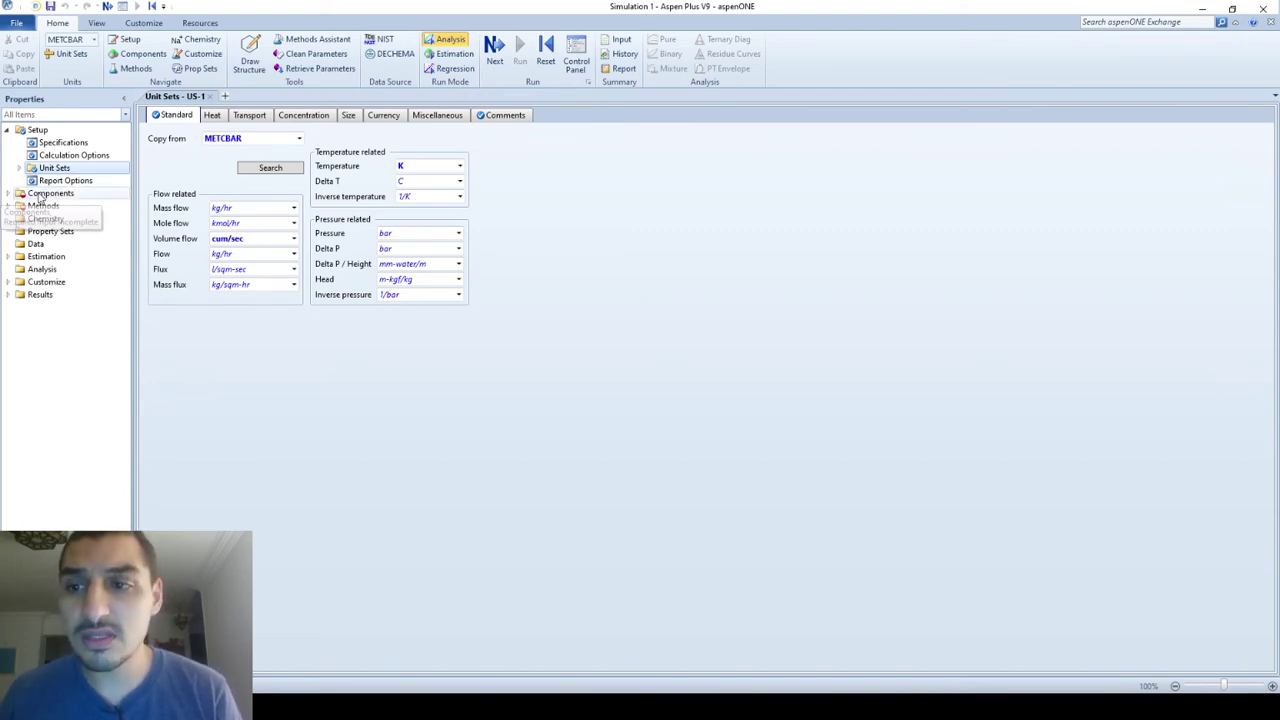
left_click(7, 130)
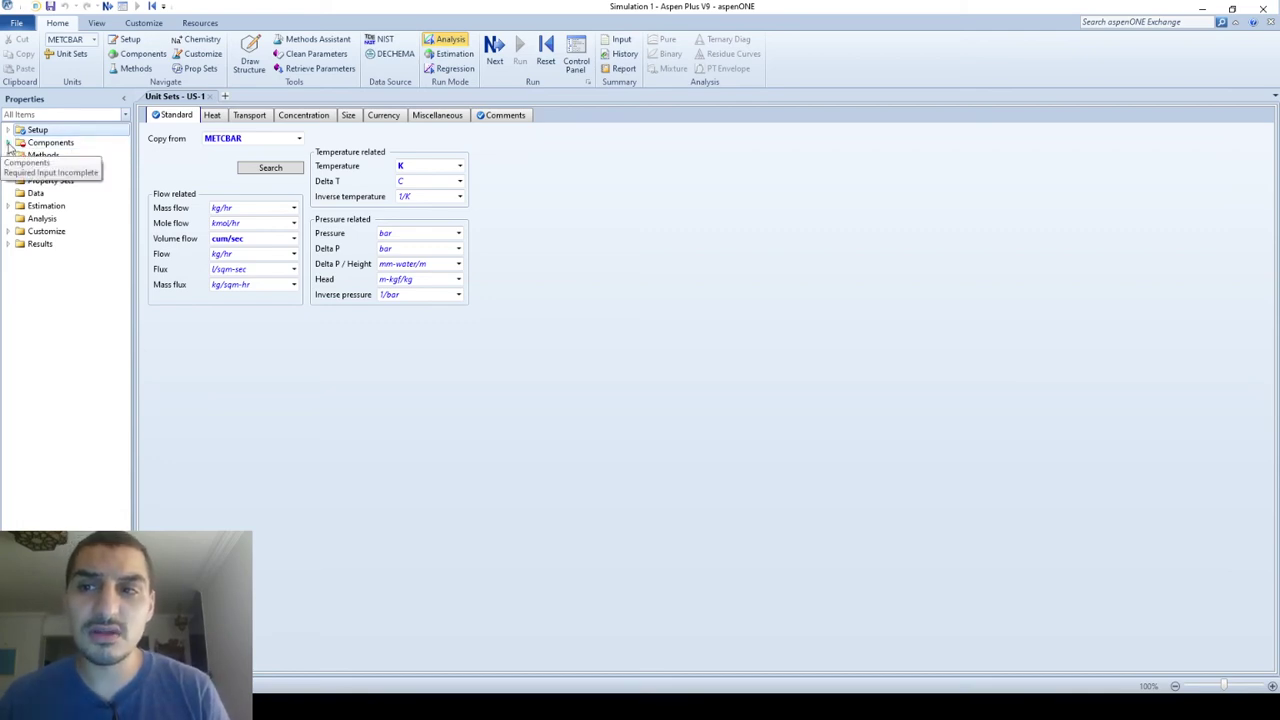
left_click_drag(800, 8, 831, 9)
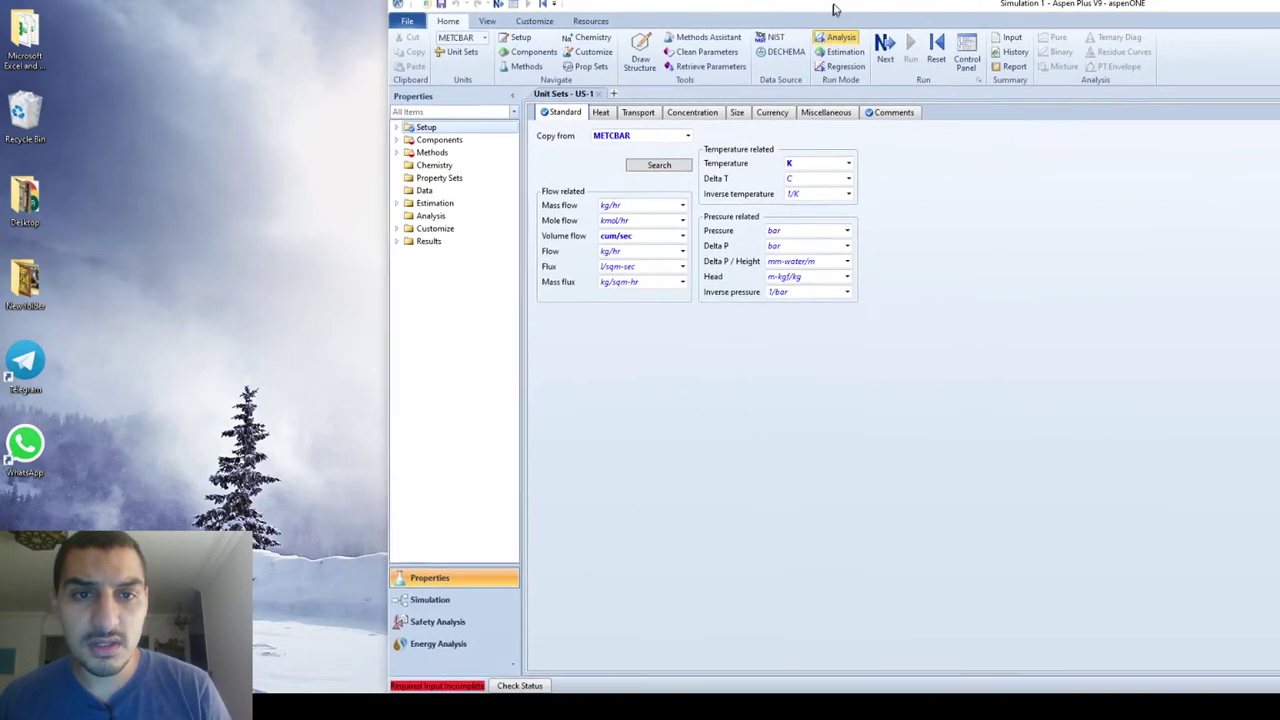
key("super+Right")
left_click(797, 486)
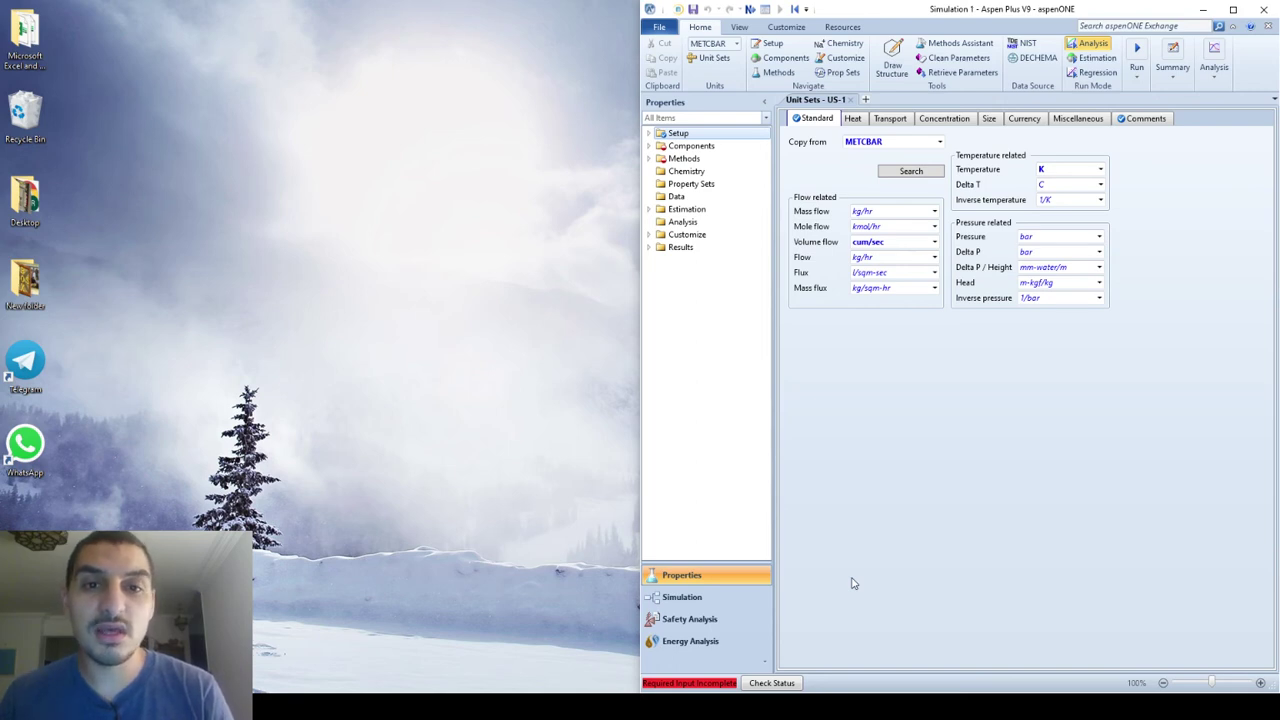
key("super+Up")
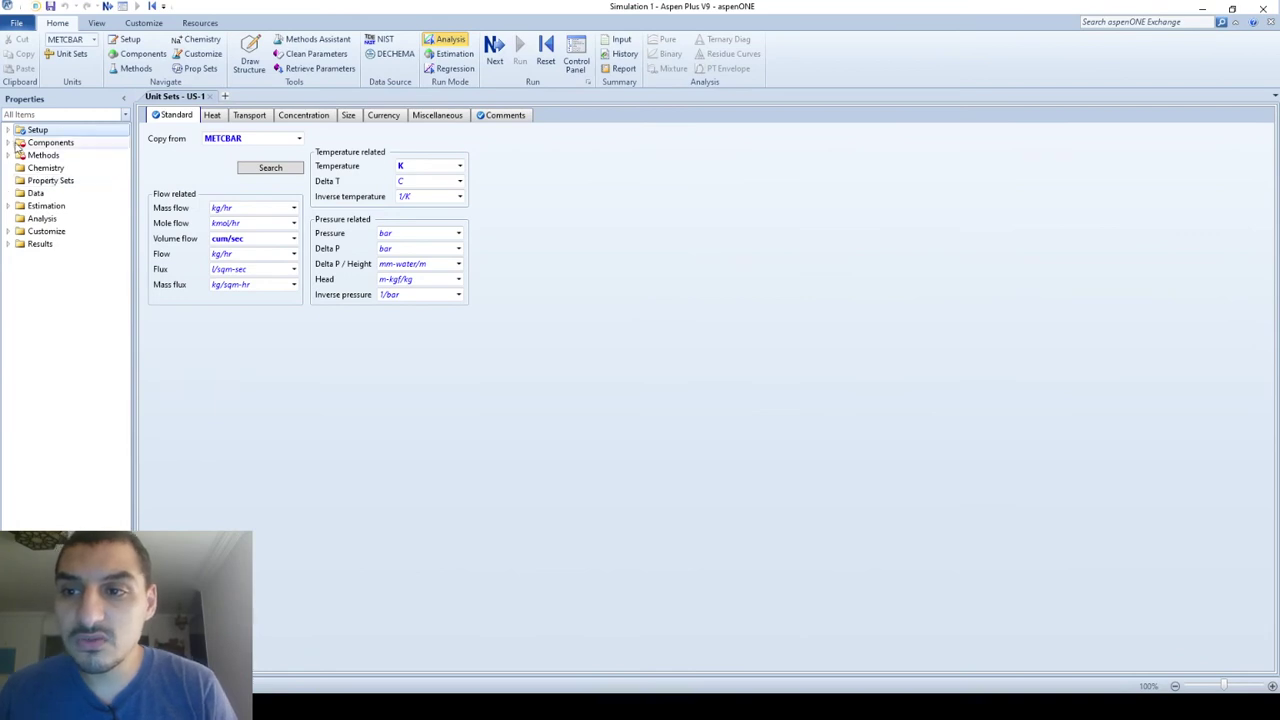
Open and expand Components in the navigation tree and add METHANE as the first component.
left_click(18, 146)
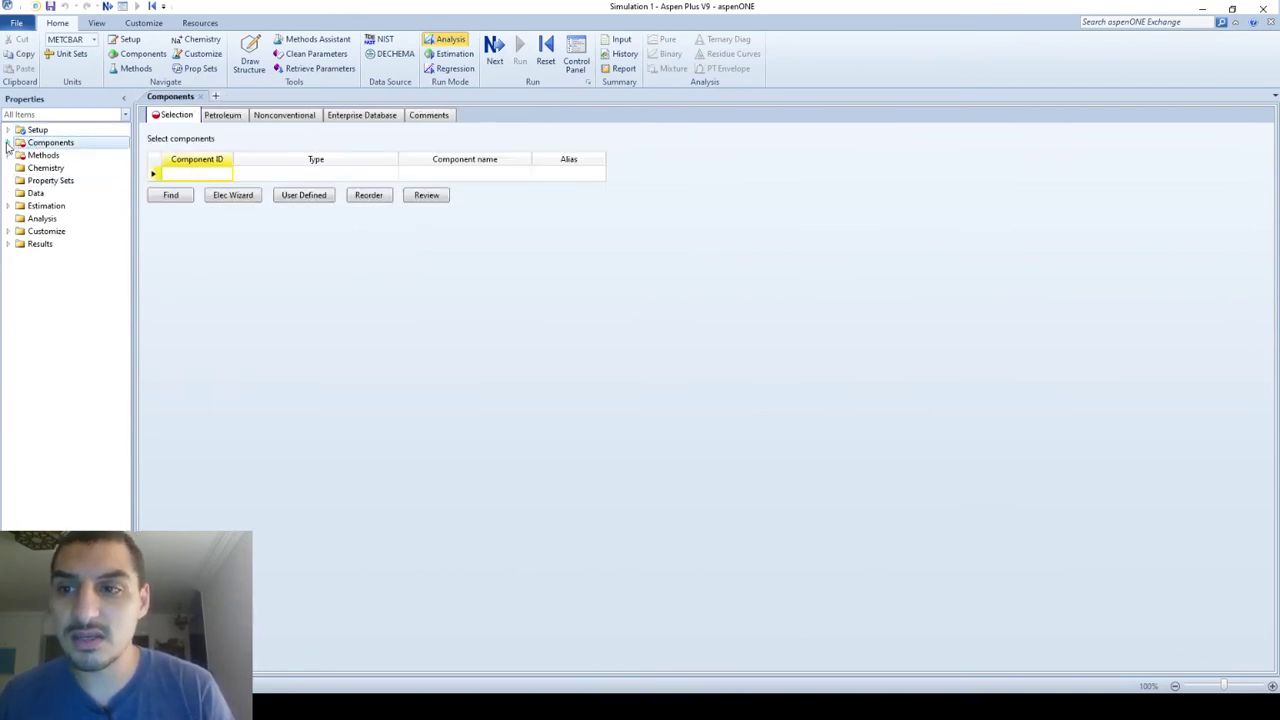
left_click(8, 143)
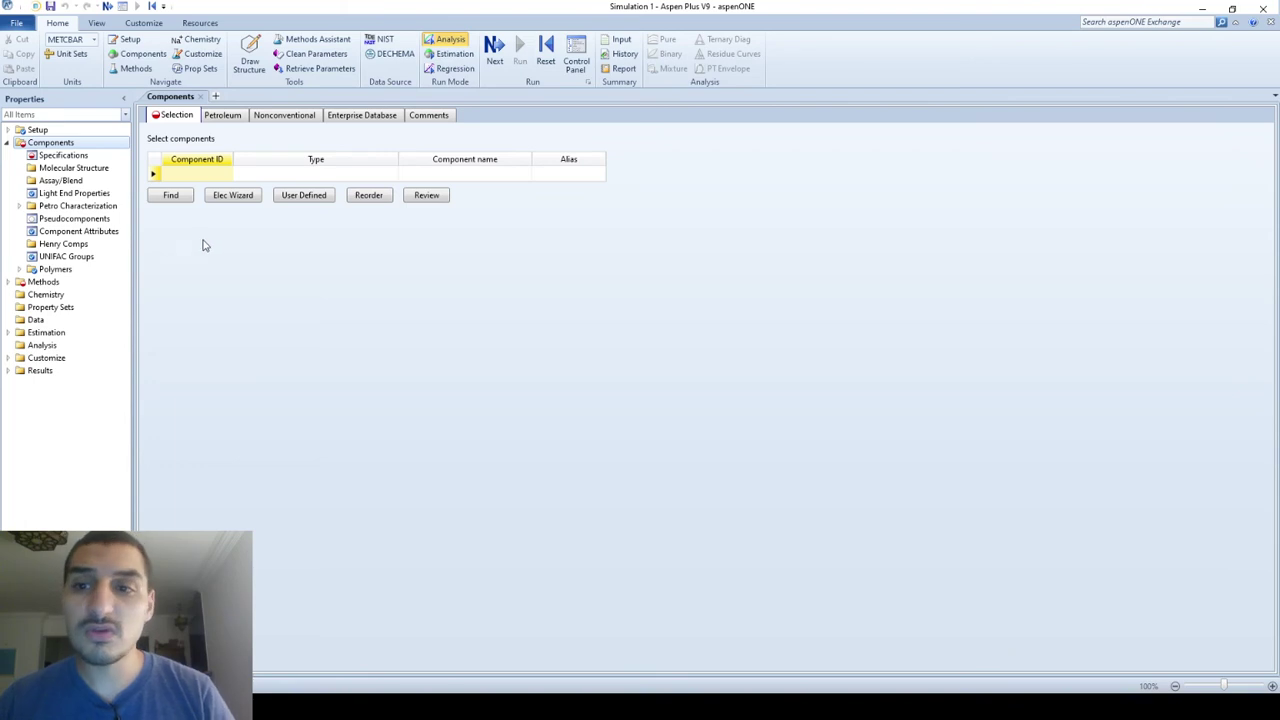
left_click(201, 177)
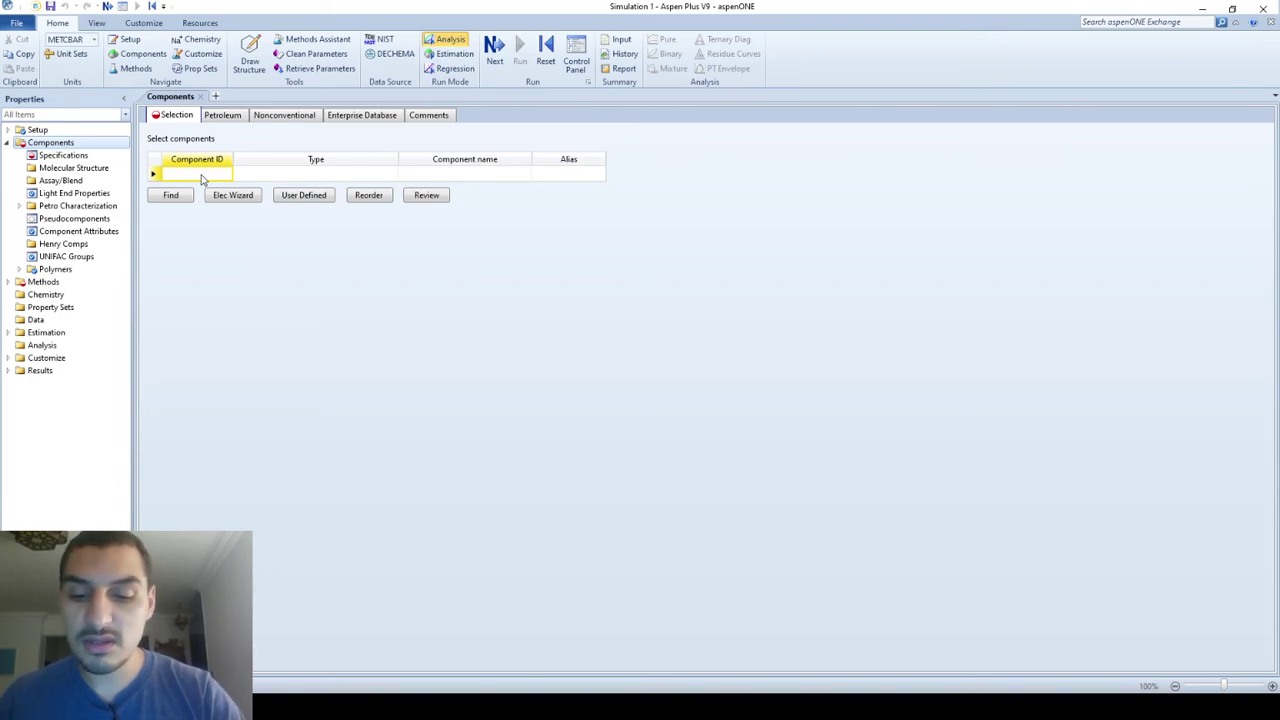
type("METHANE")
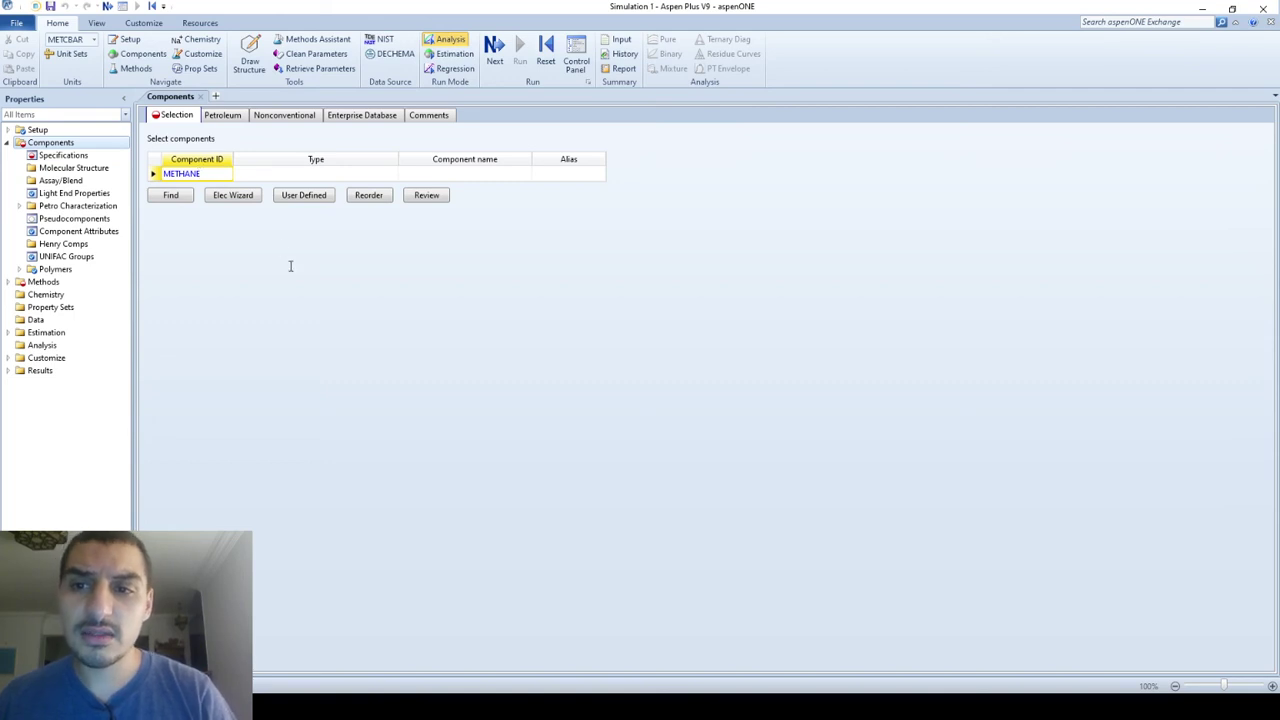
key("Return")
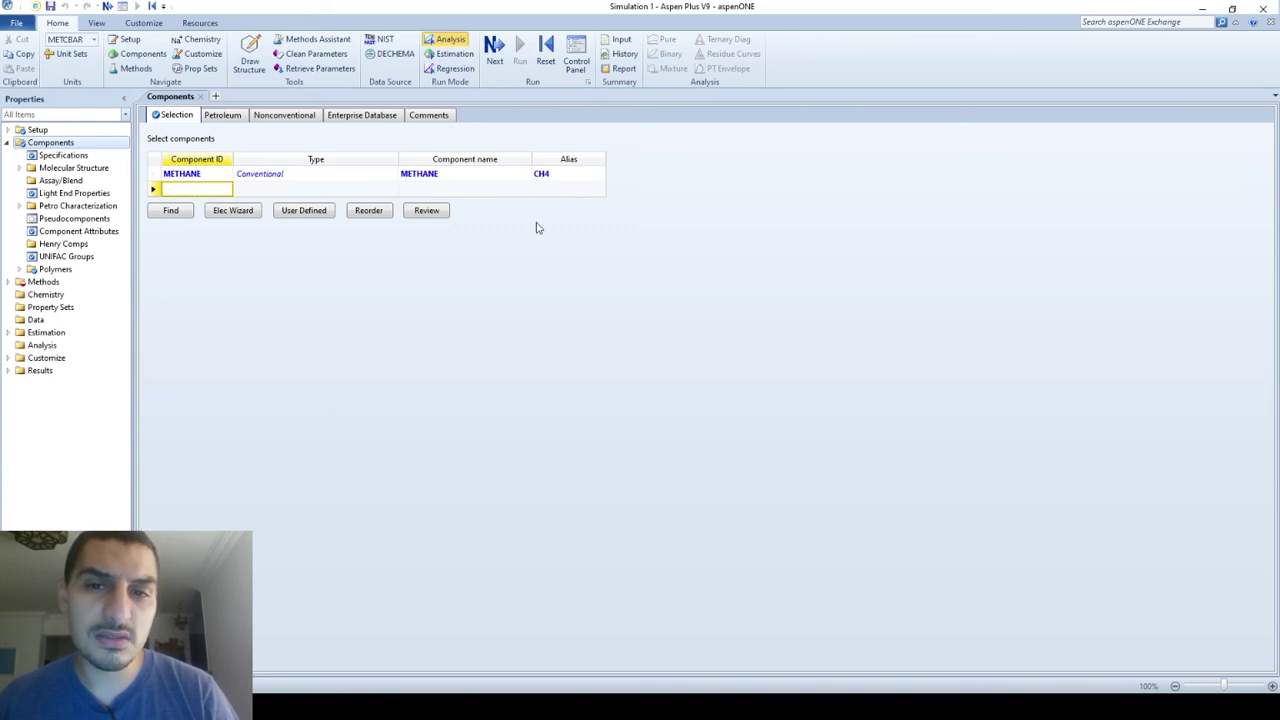
Add ETHANE as the second component in the component selection table.
left_click(205, 190)
type("ETHANE")
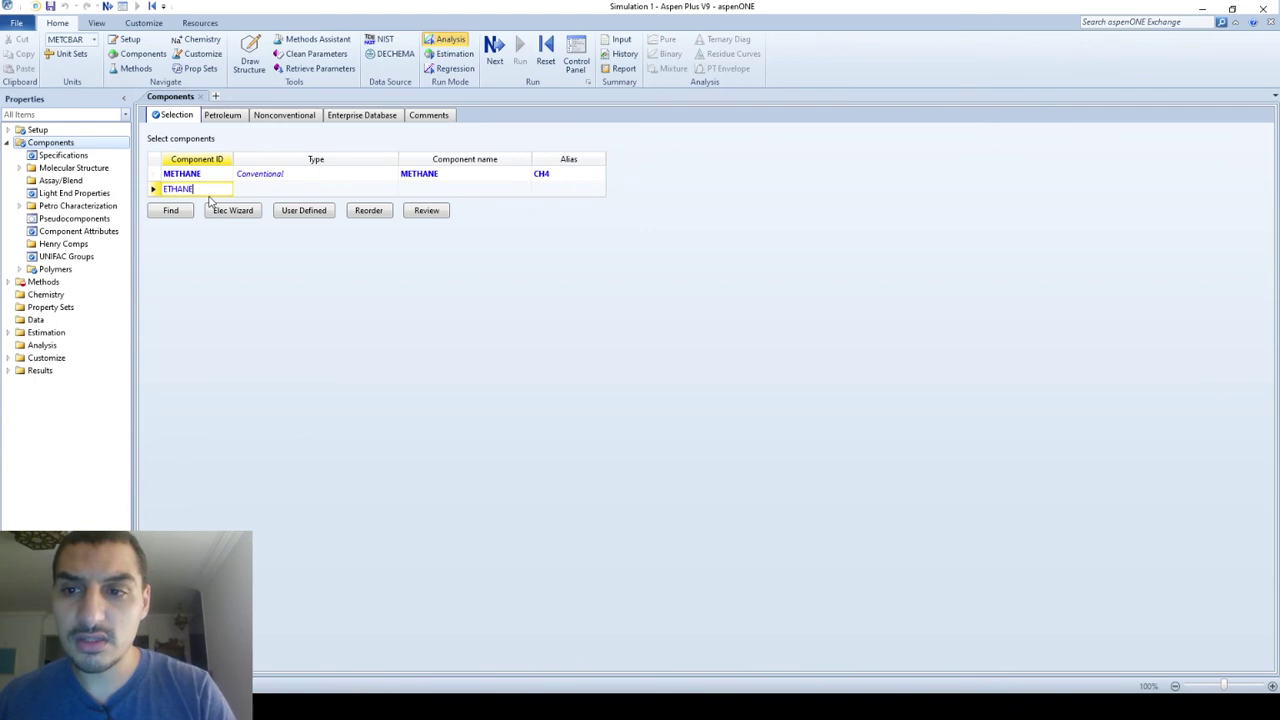
key("Return")
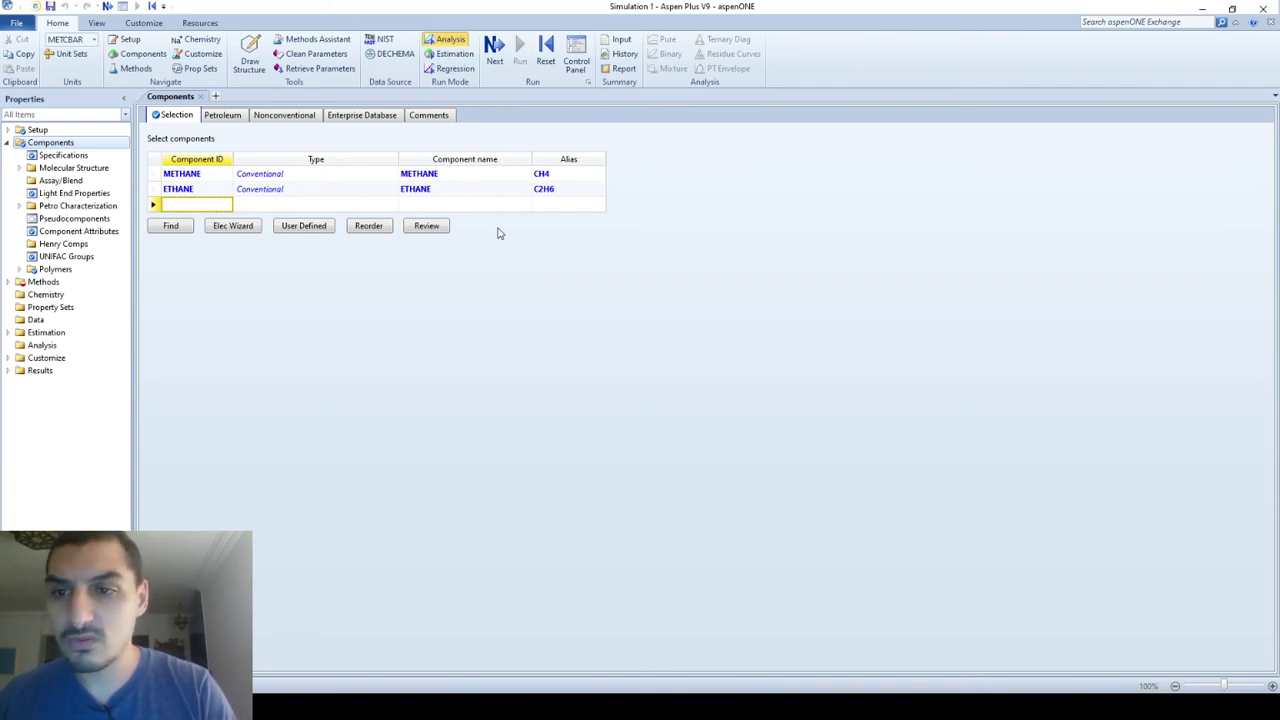
Add a third component with the ID 1,3-BUTA below ETHANE.
type("1,3")
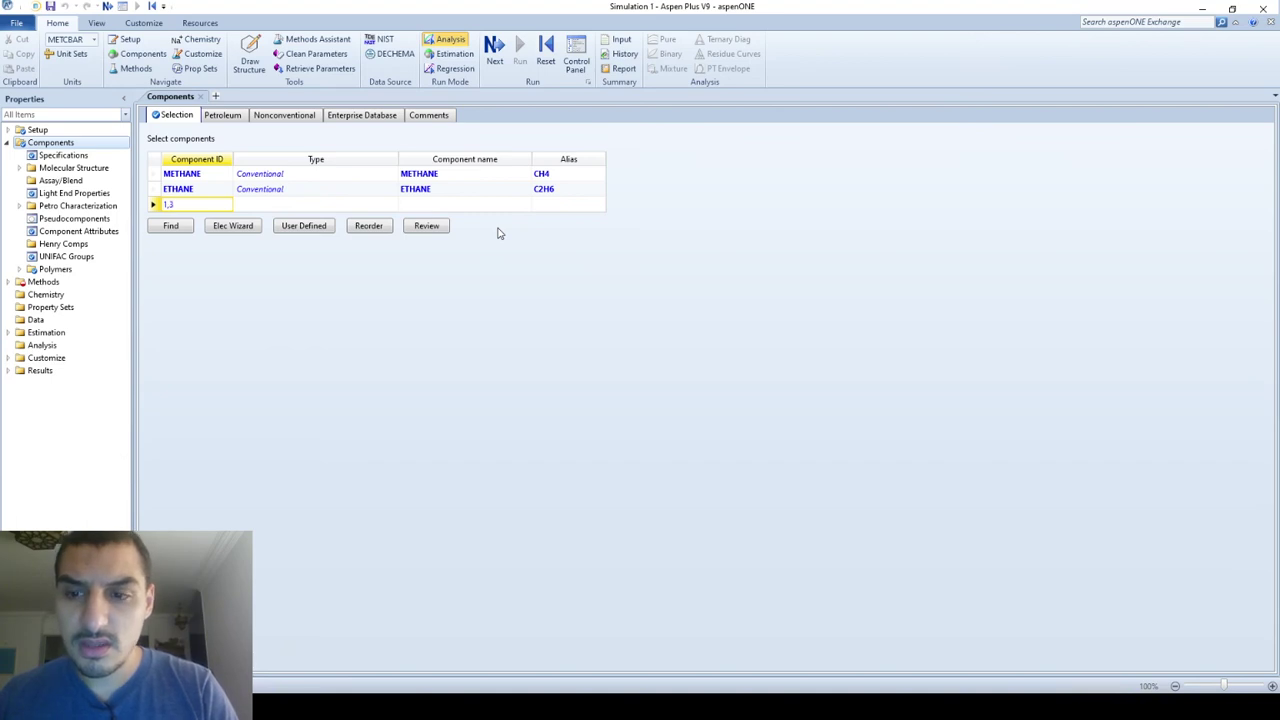
type("-BU")
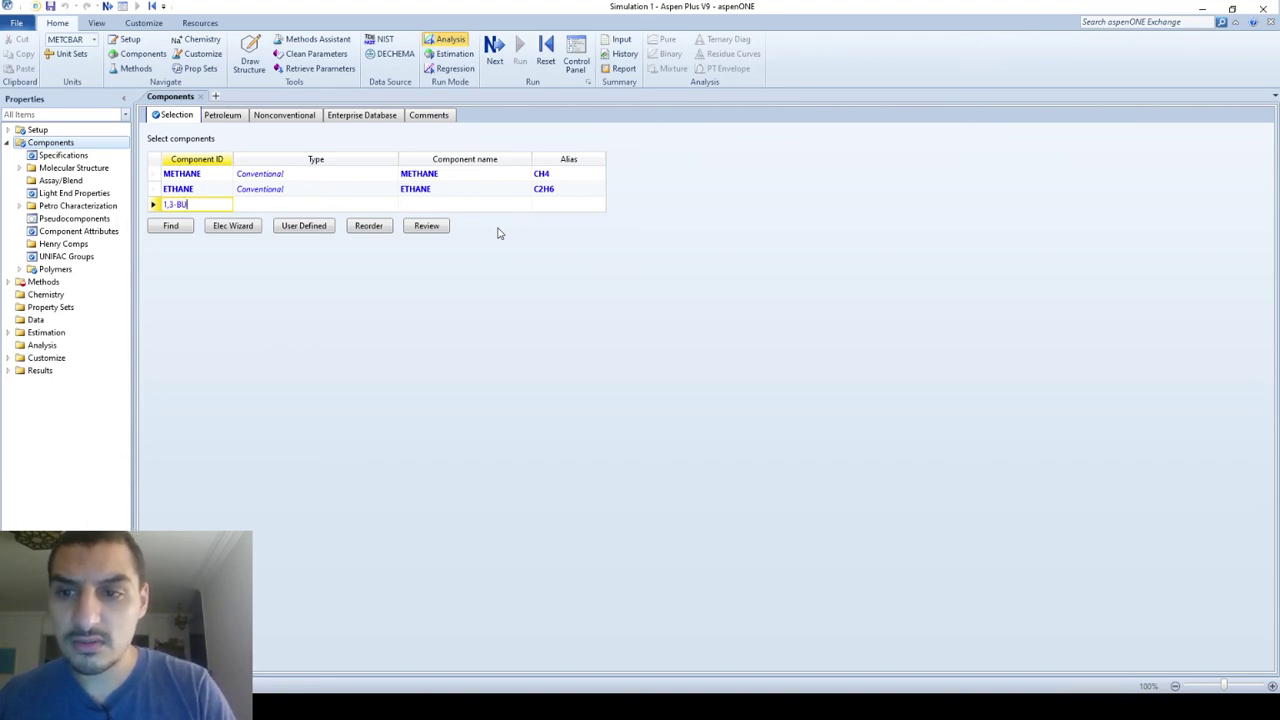
type("TA")
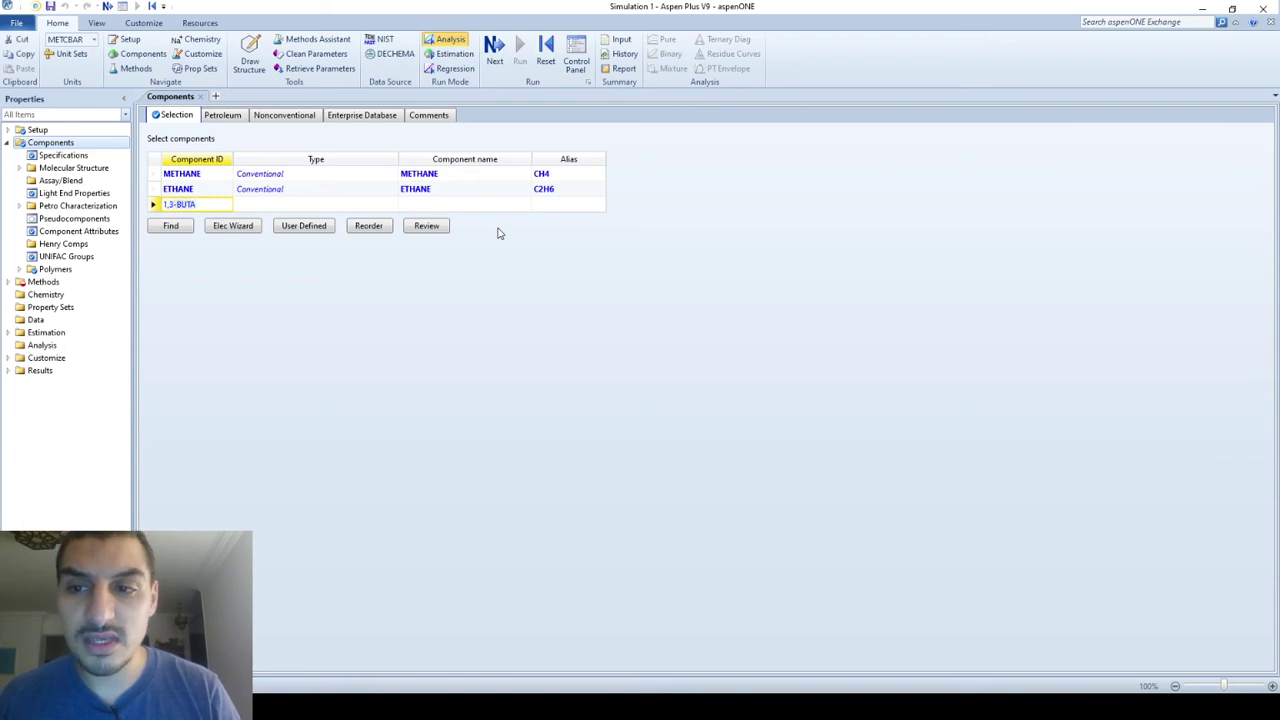
key("End")
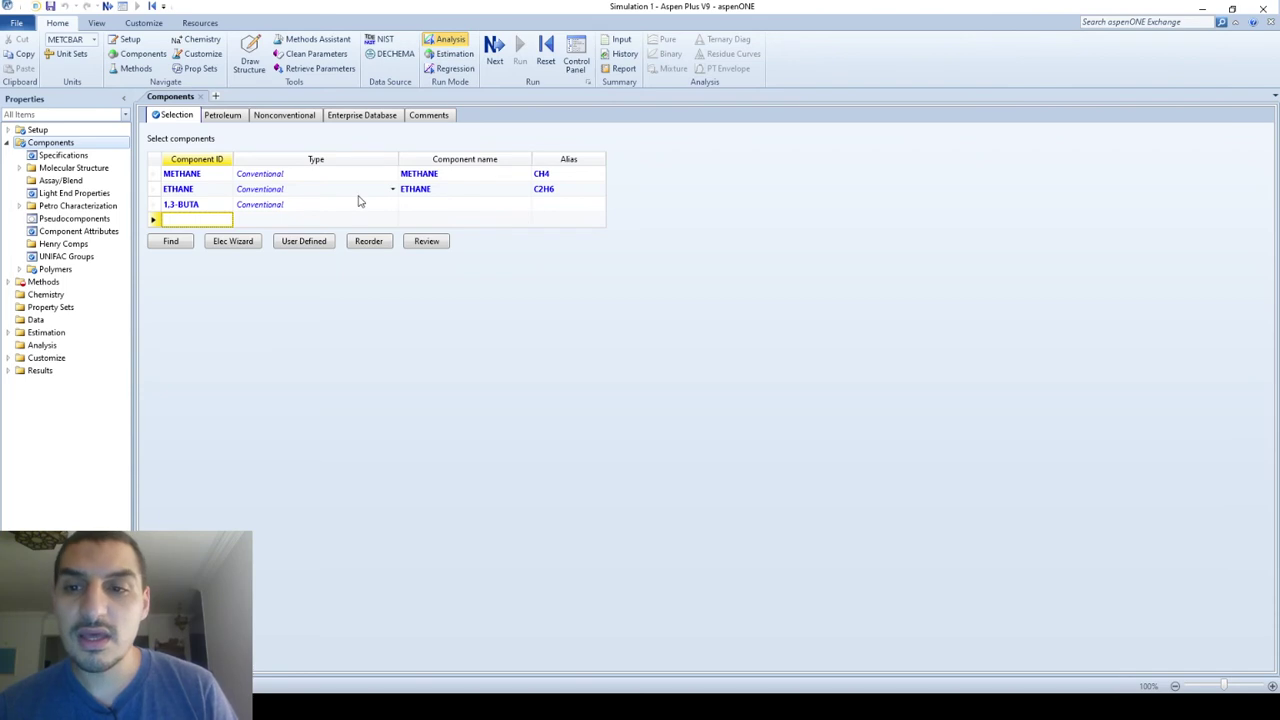
key("Escape")
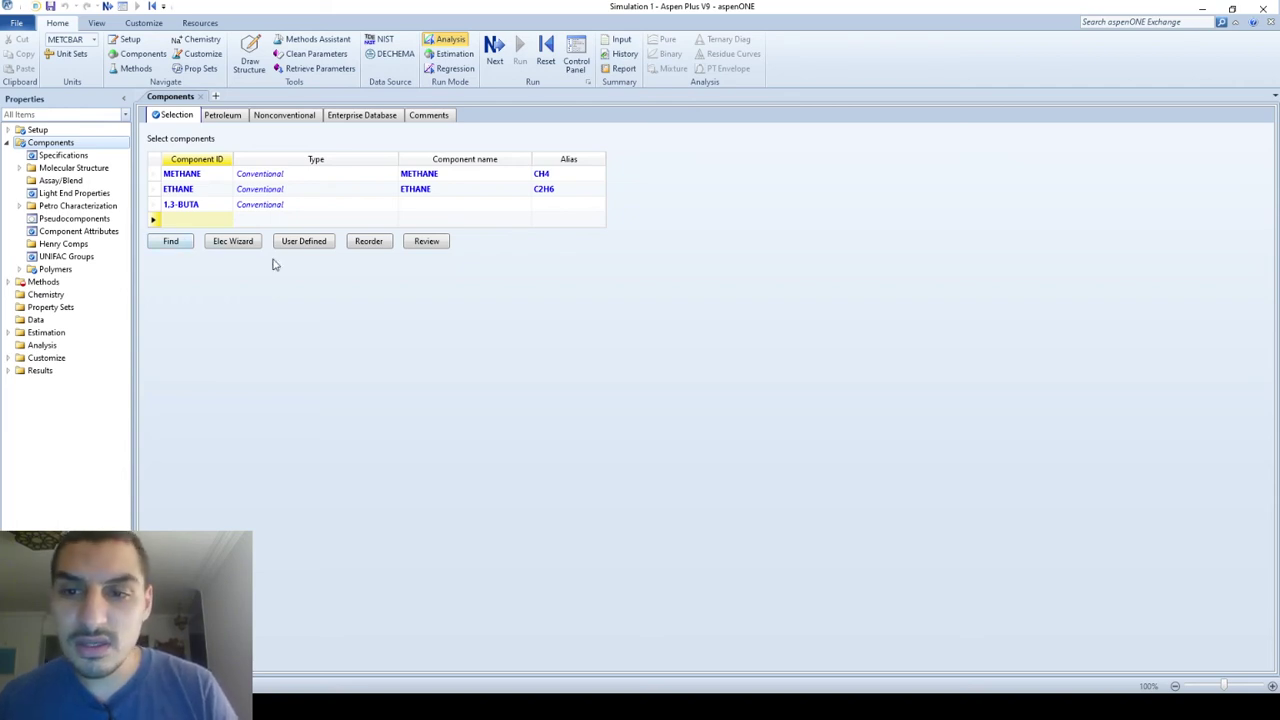
Review the pure component scalar parameters of the listed components and look up the description of the DHAQFM parameter.
left_click(427, 242)
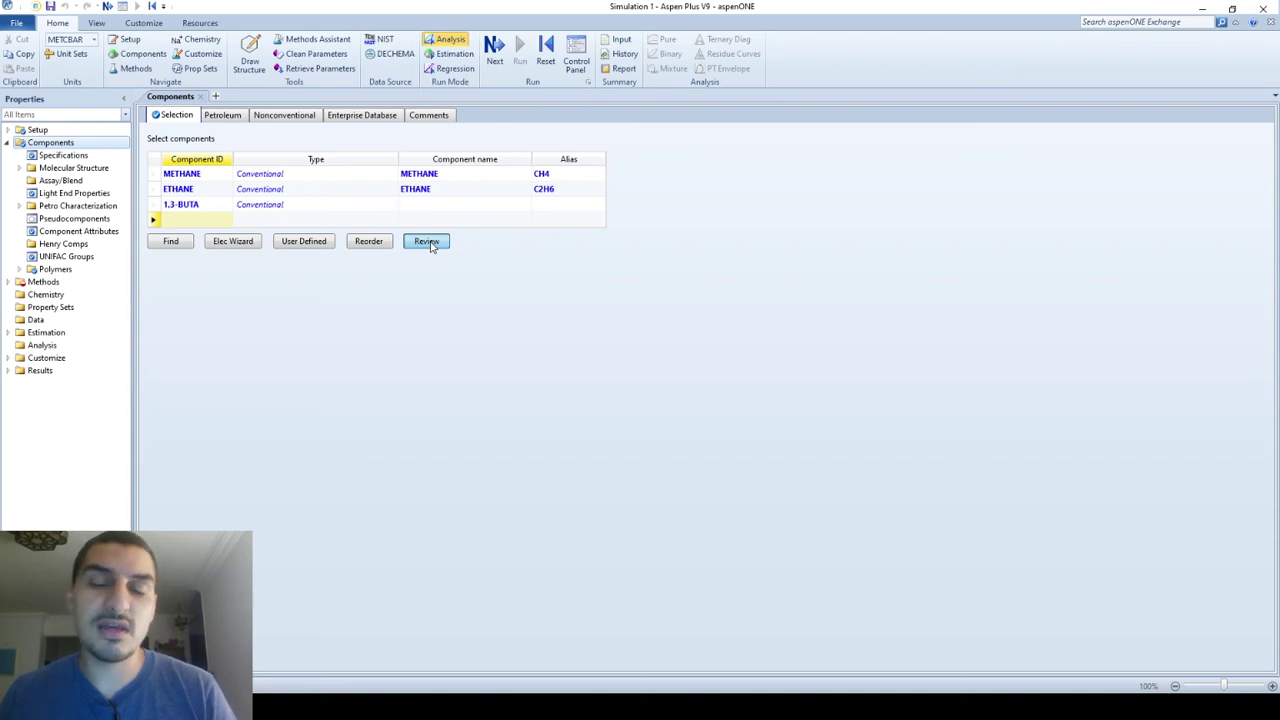
left_click(427, 242)
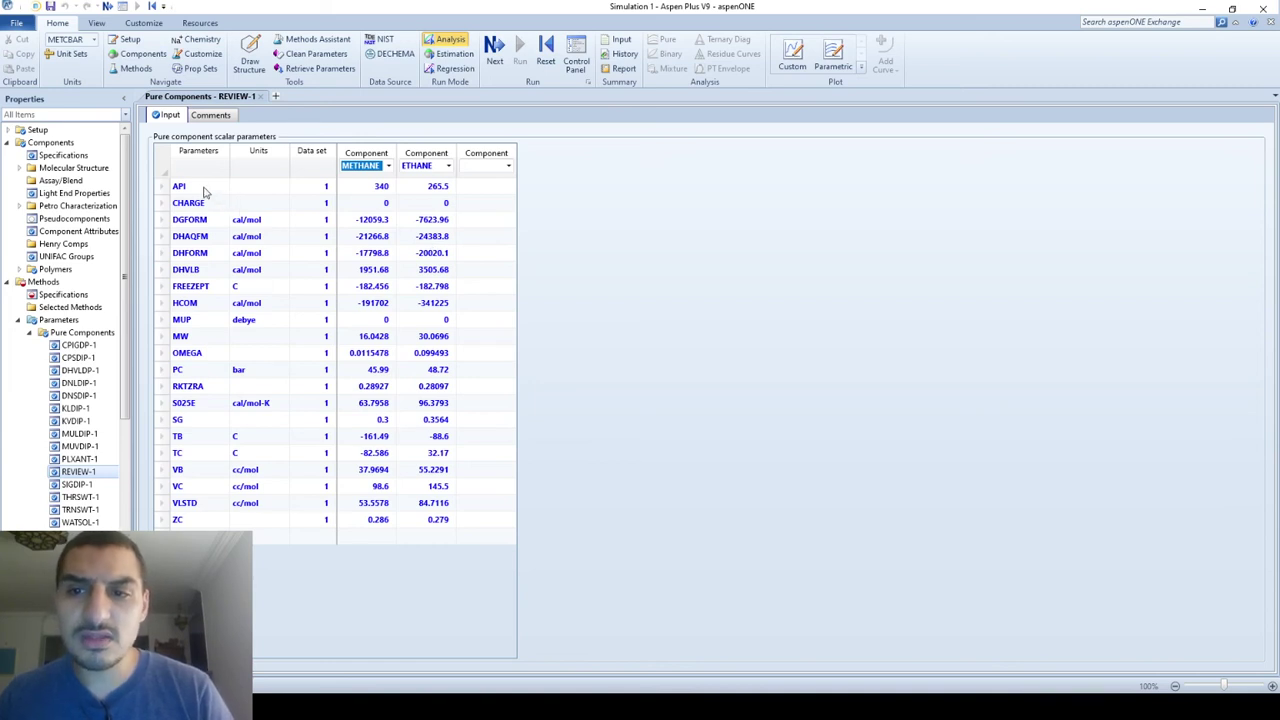
left_click(204, 190)
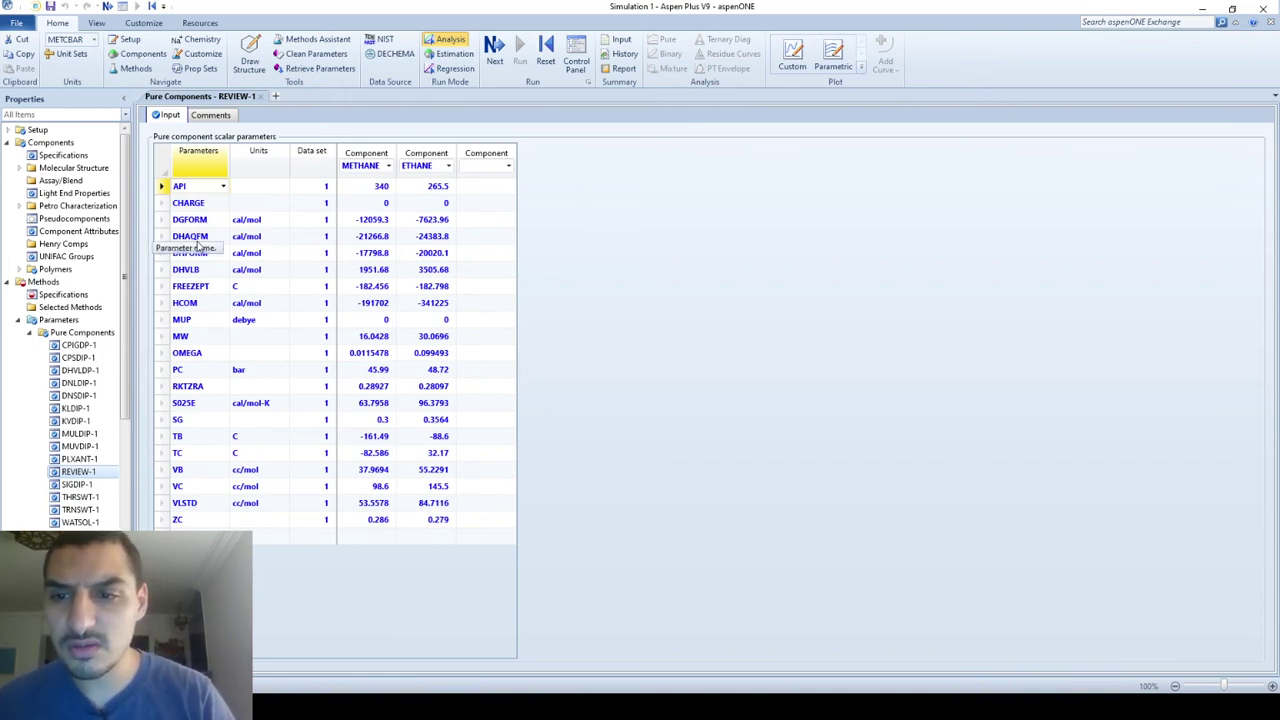
left_click(203, 238)
left_click(203, 239)
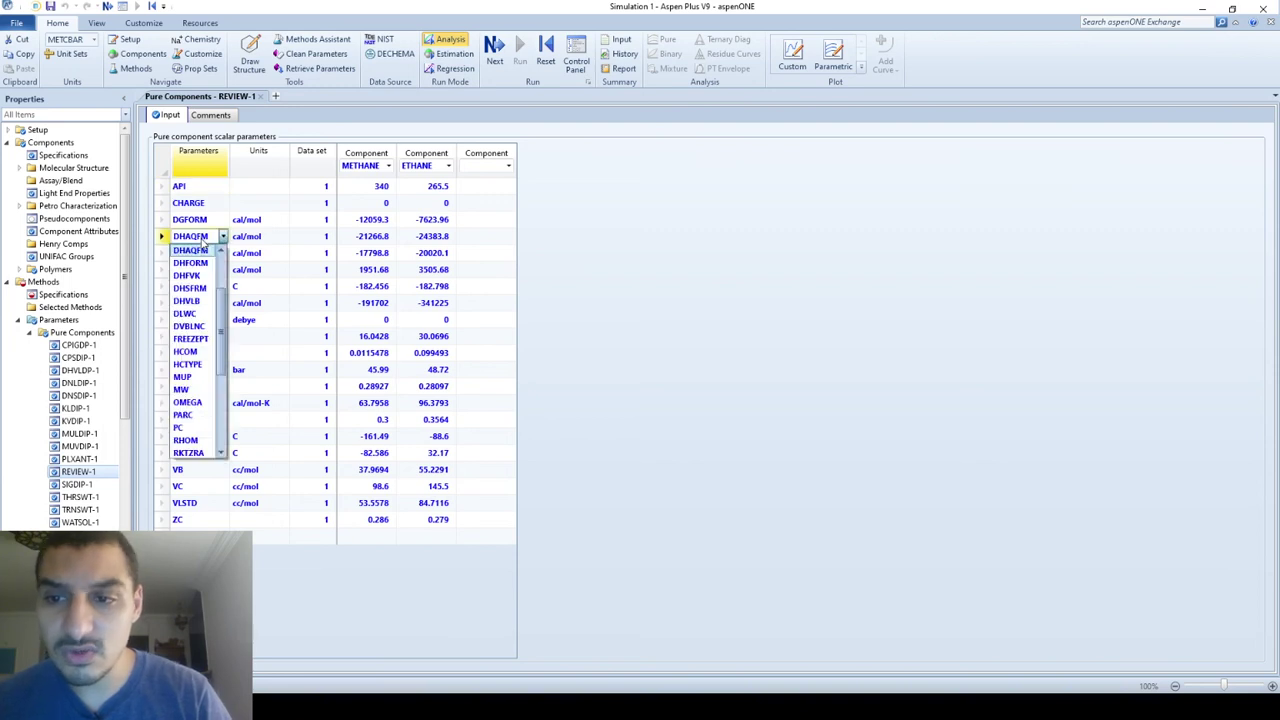
left_click(210, 240)
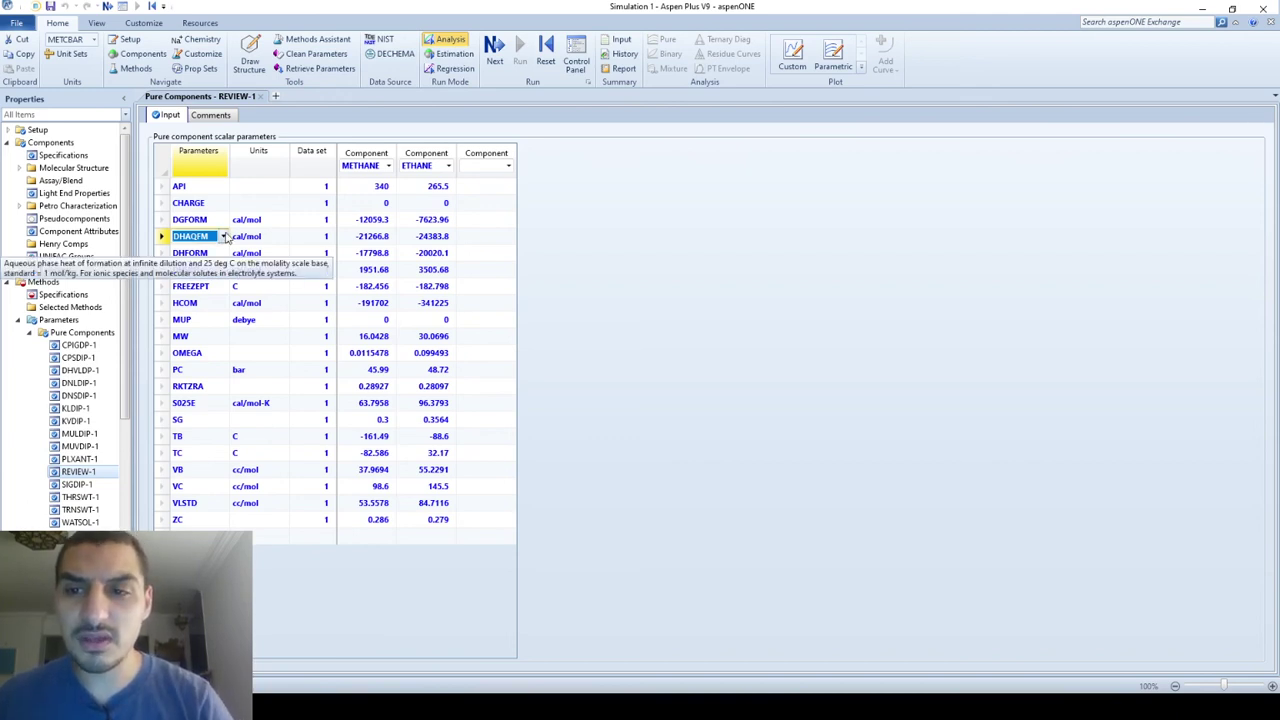
left_click(224, 236)
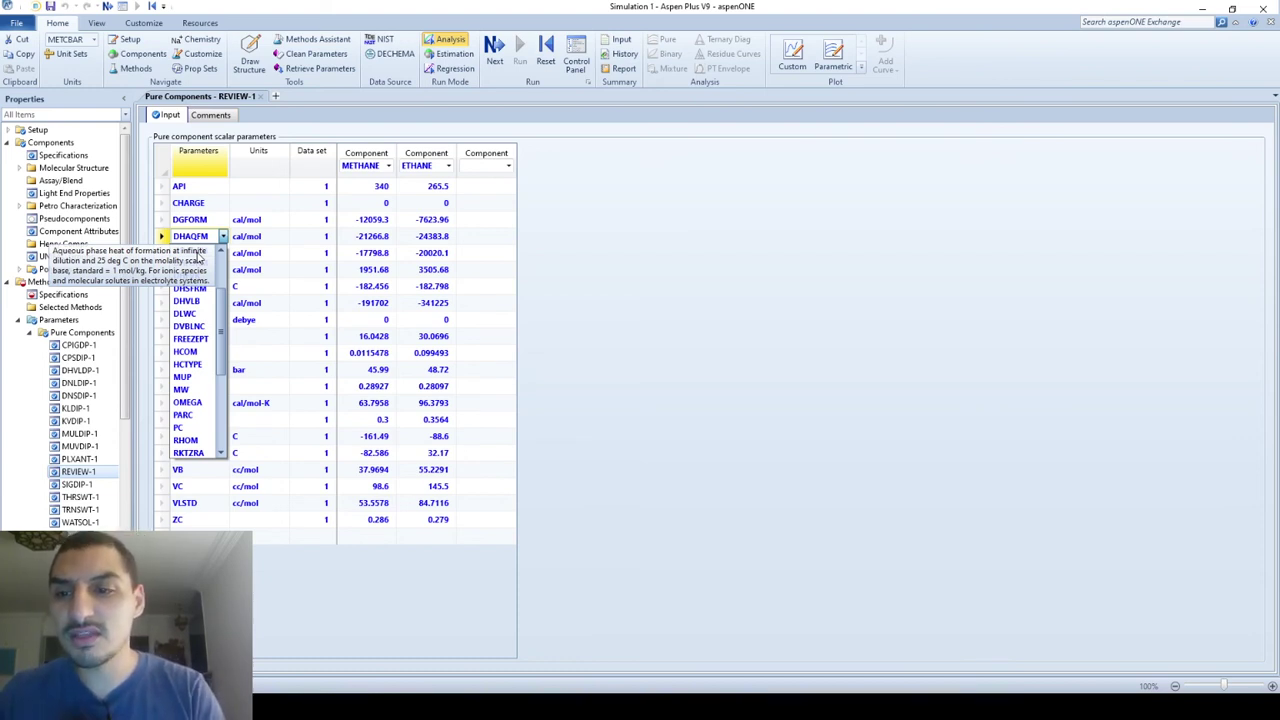
left_click(198, 257)
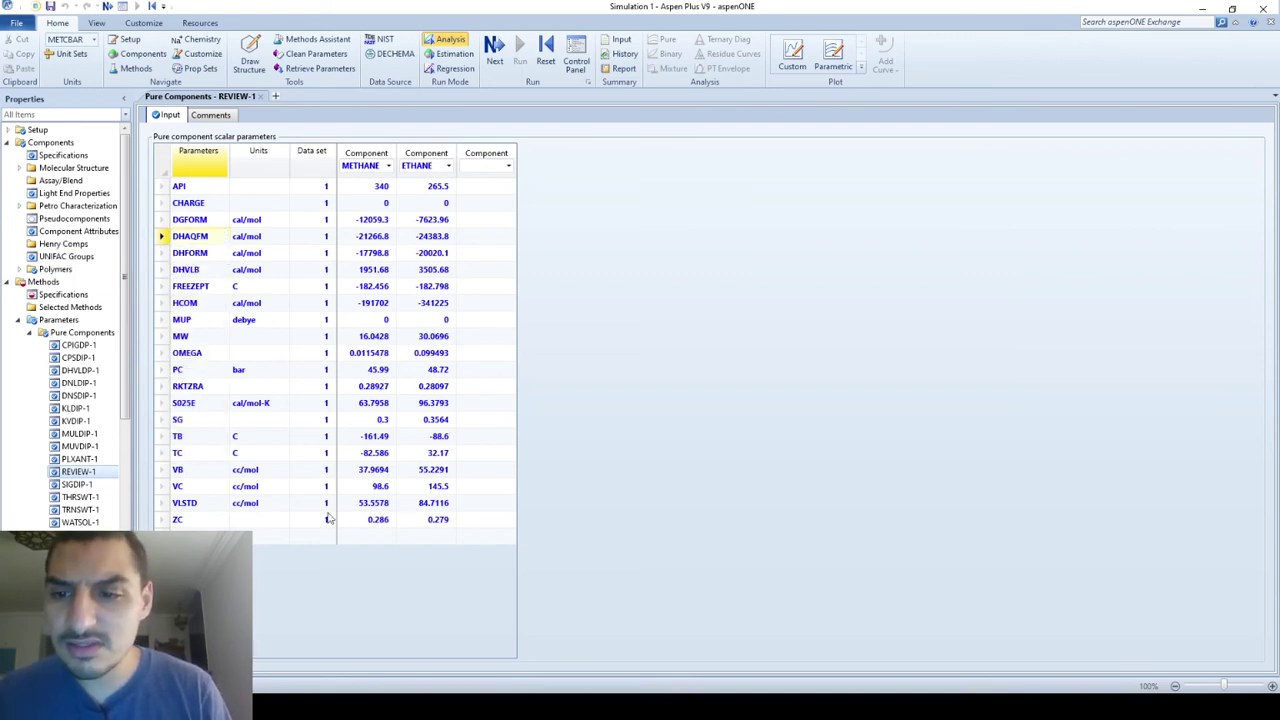
Examine the TB, TC, VB and VC parameters in the pure component scalar table.
left_click(203, 440)
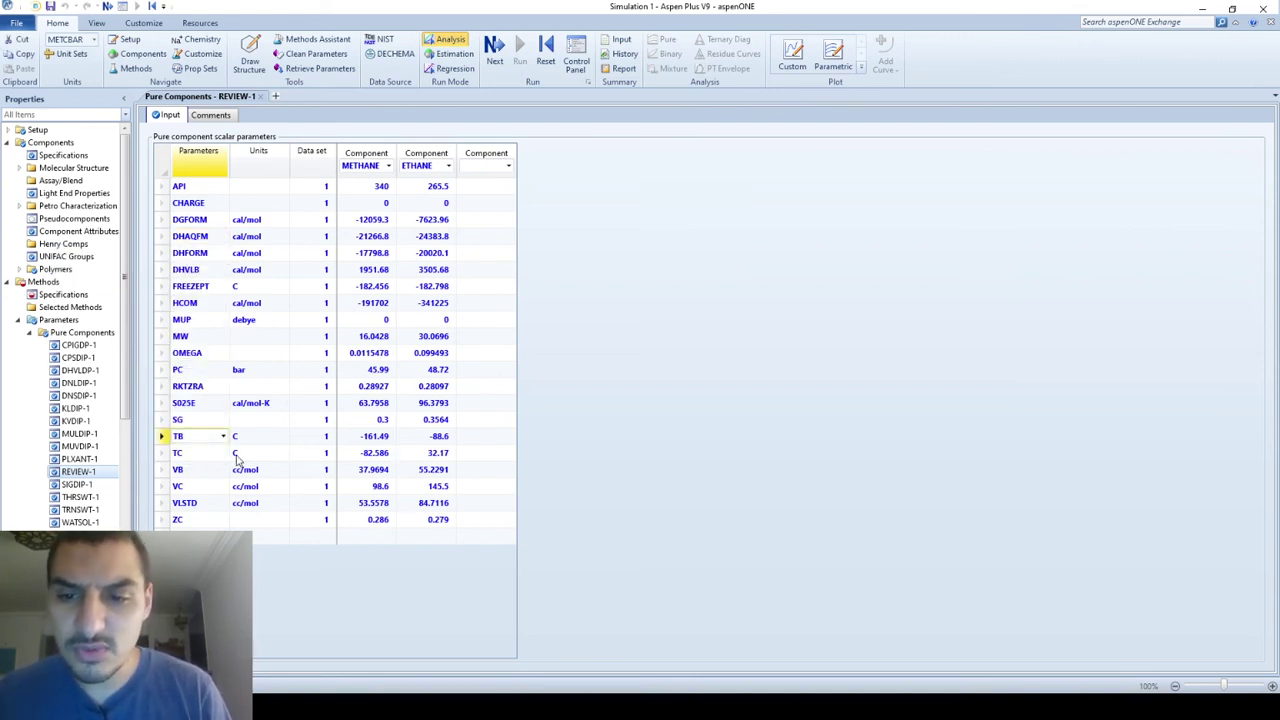
left_click(193, 455)
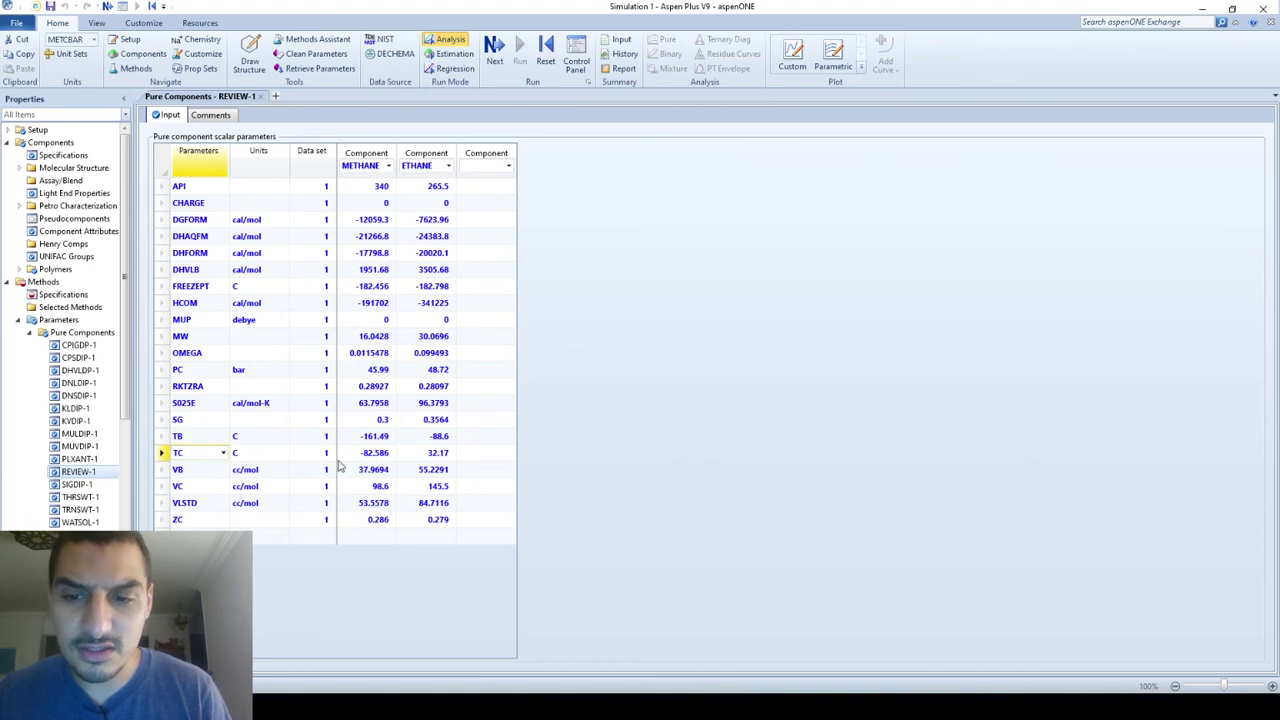
left_click(195, 472)
left_click(222, 469)
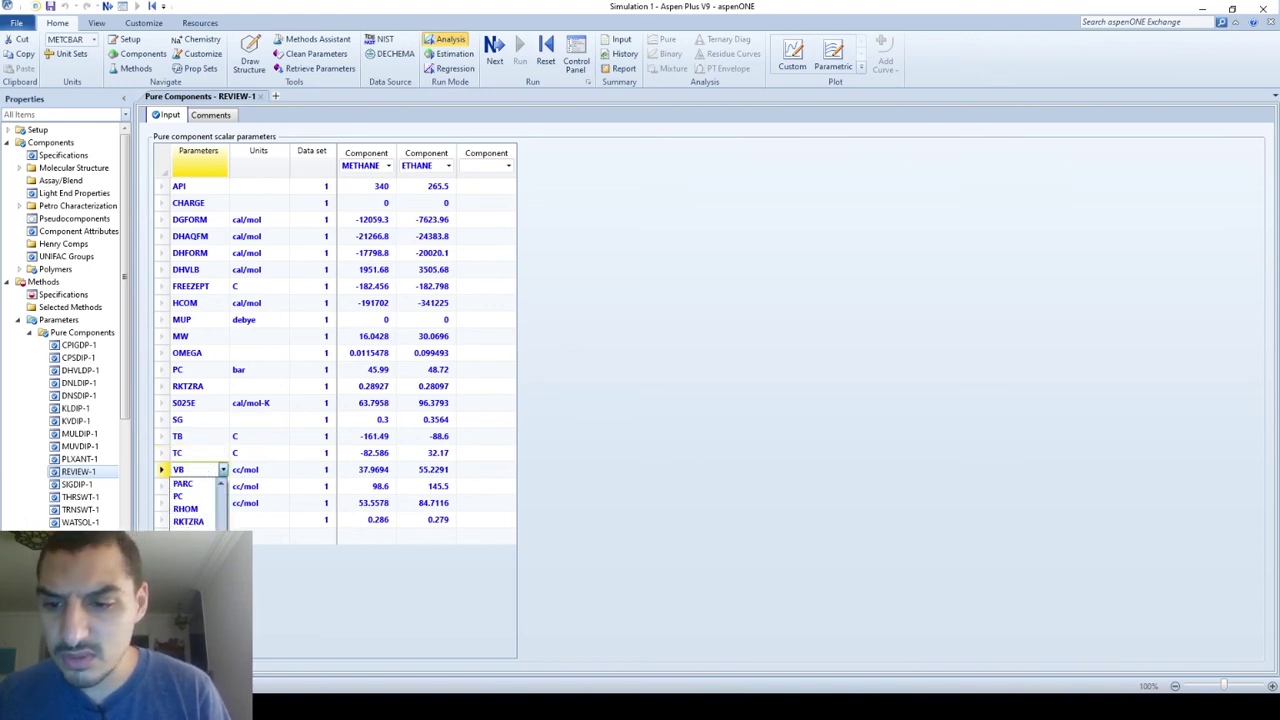
left_click(222, 469)
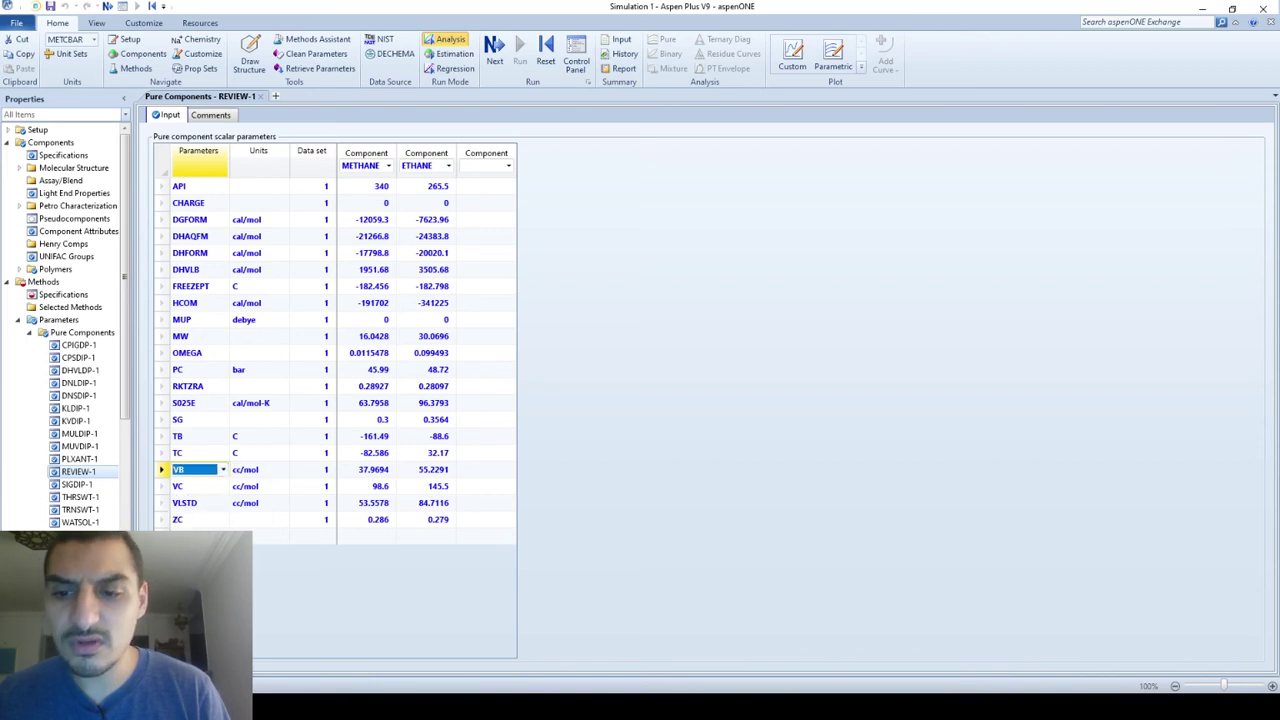
left_click(220, 487)
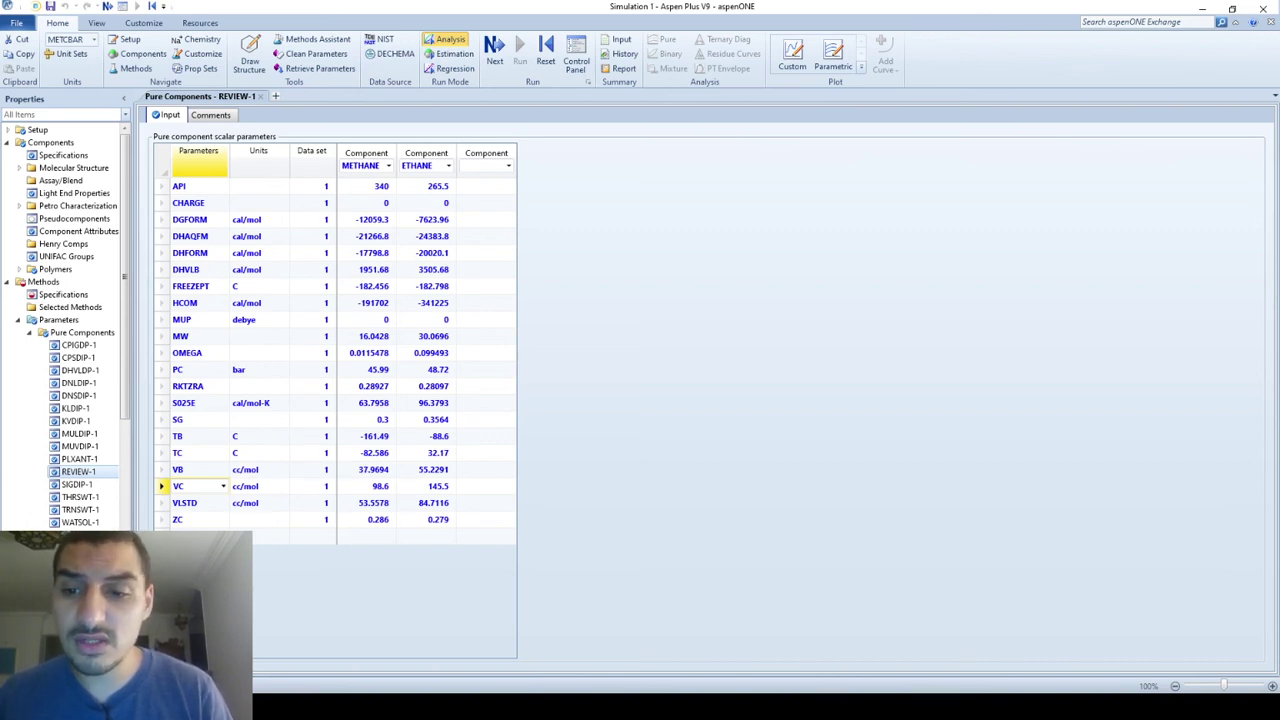
Try to add another parameter, such as MW, in the empty last row of the pure component scalar table.
left_click(198, 534)
left_click(222, 532)
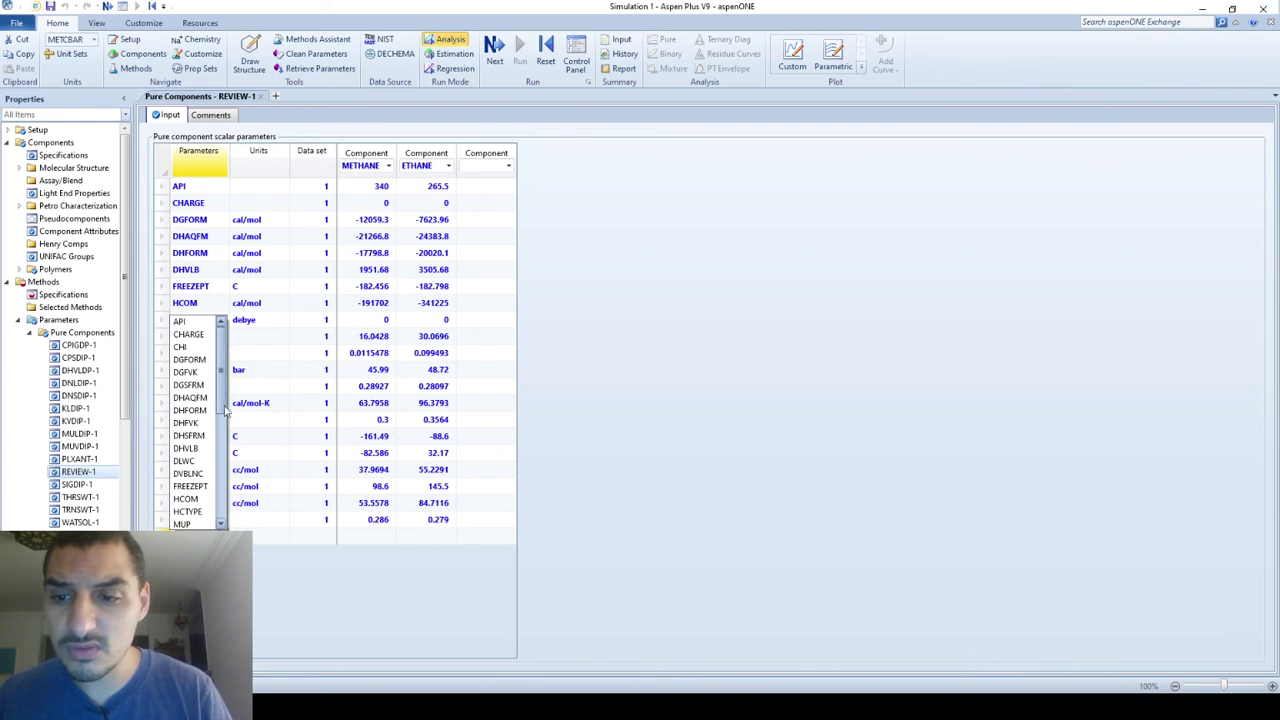
left_click_drag(222, 340, 214, 462)
left_click(222, 500)
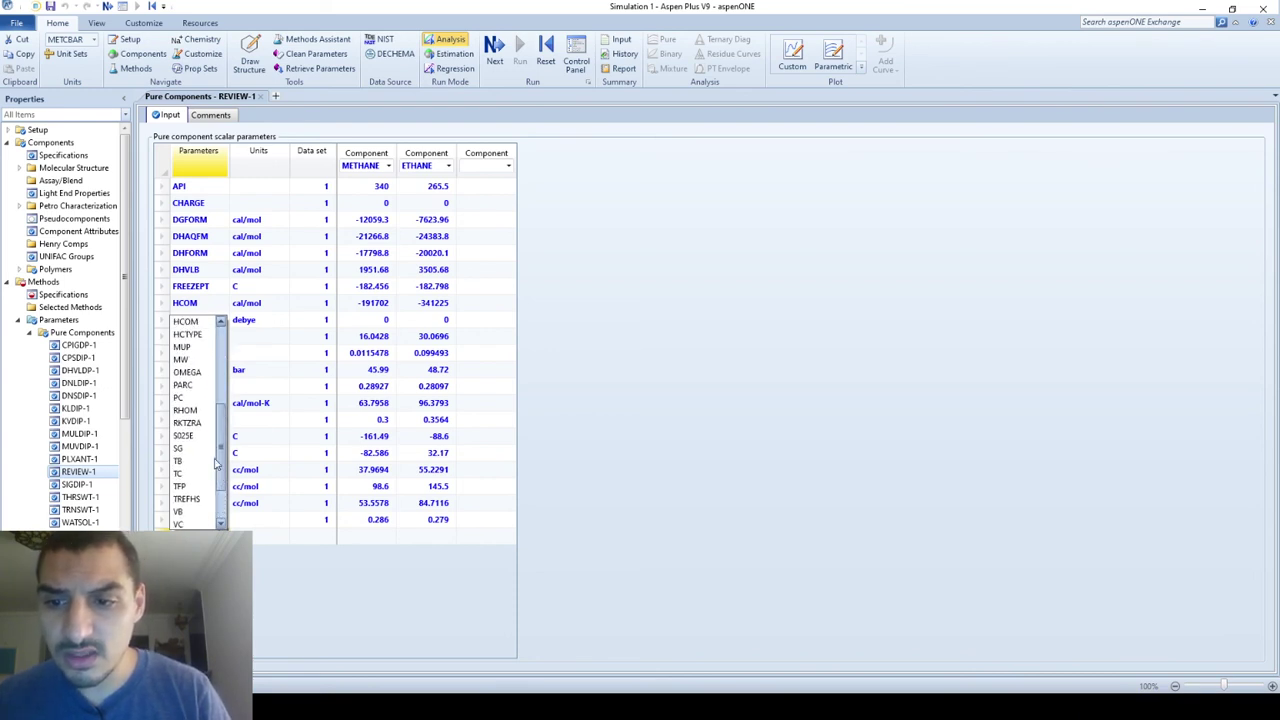
left_click(191, 360)
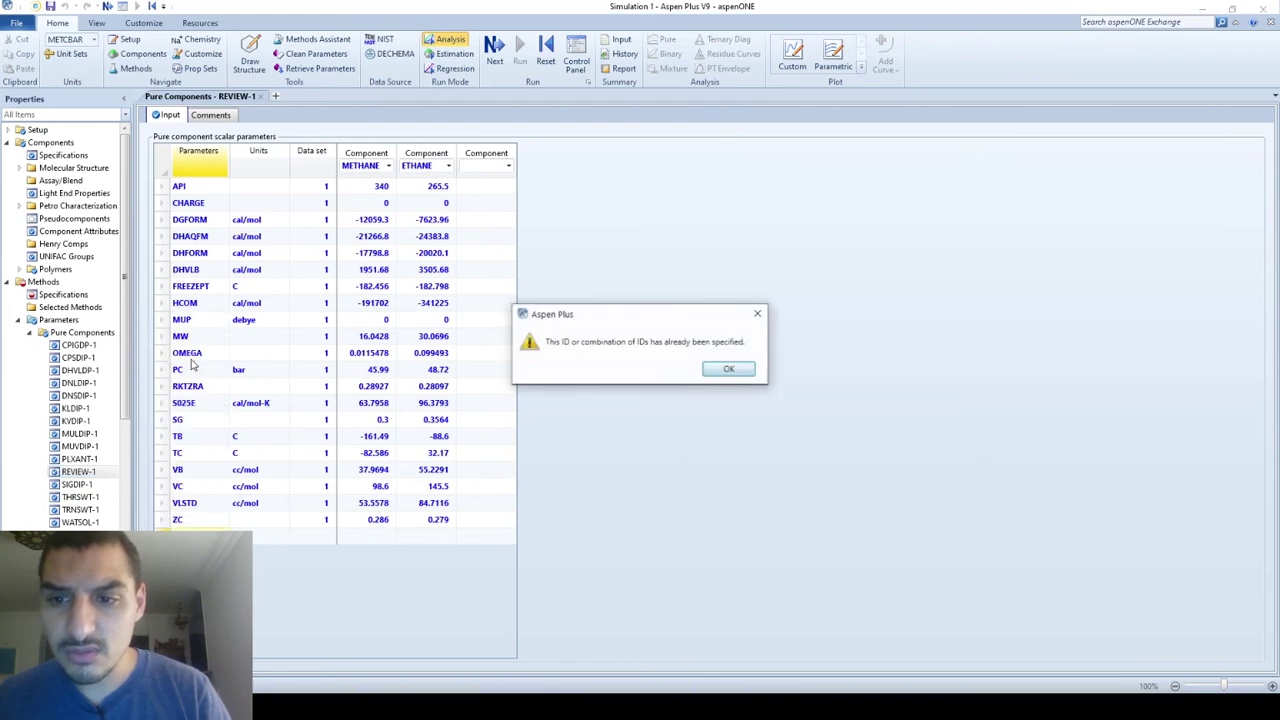
left_click(722, 369)
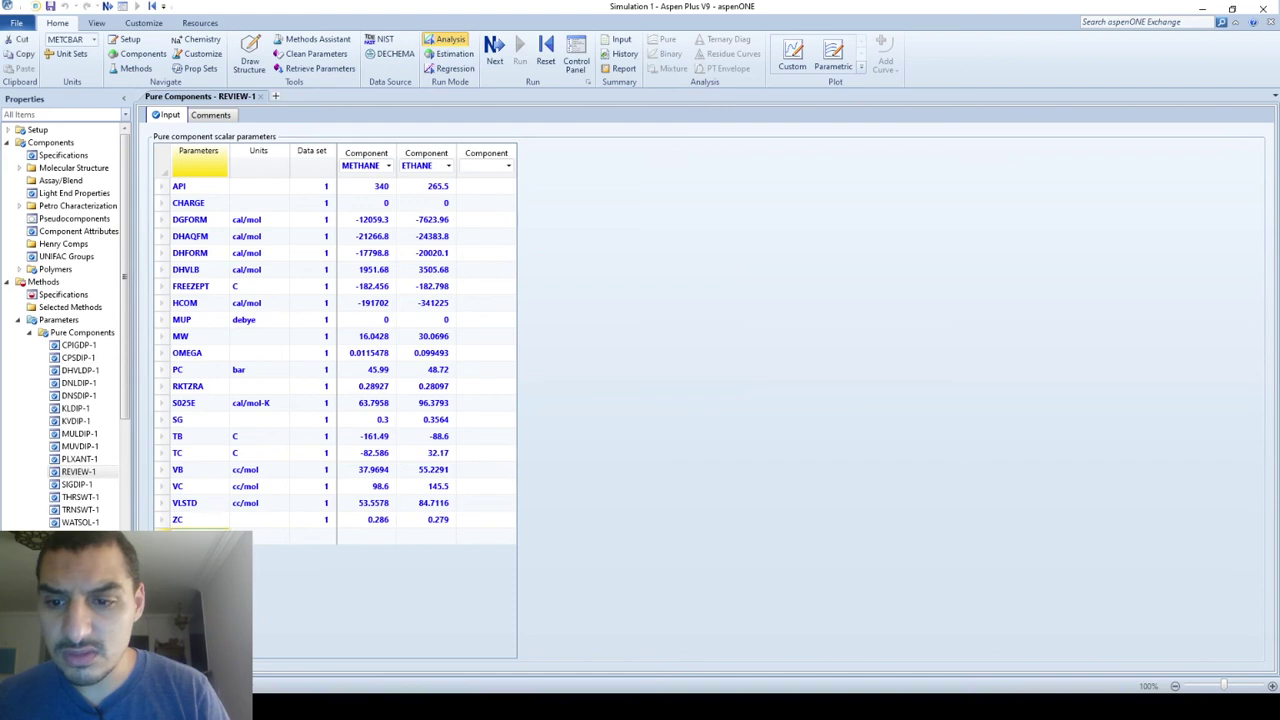
left_click(195, 319)
scroll(200, 400, "up", 3)
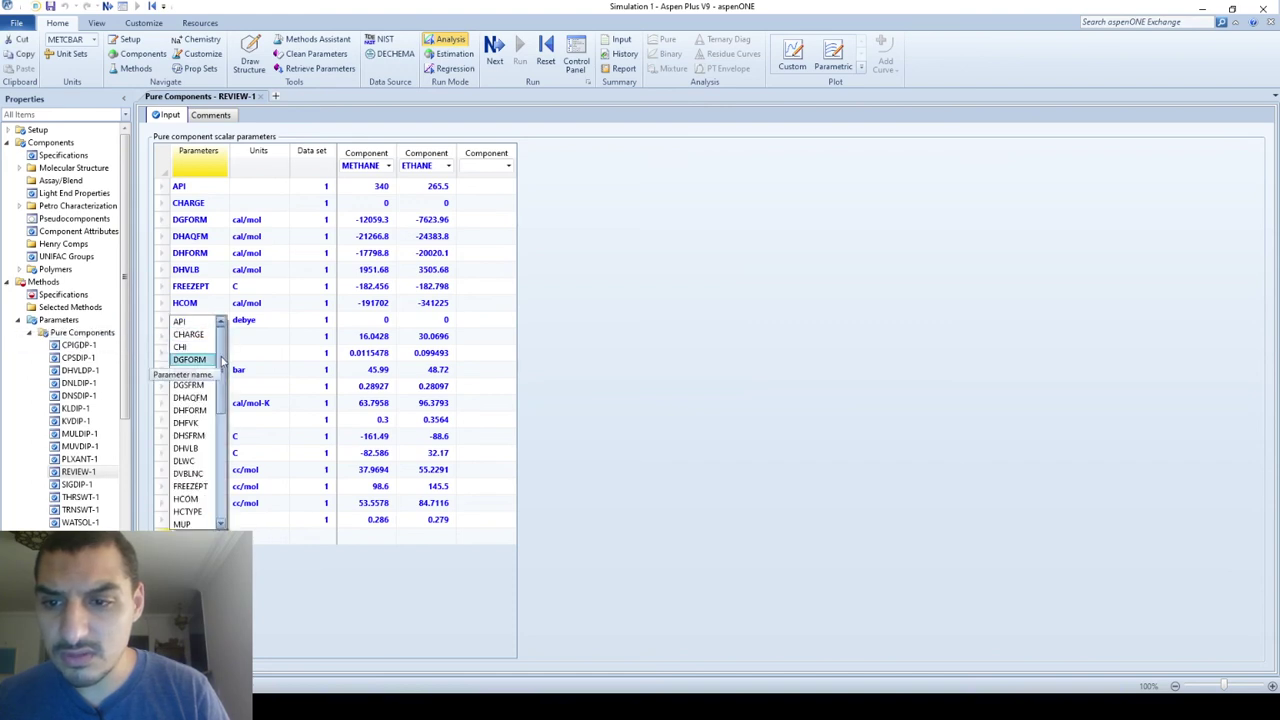
left_click_drag(221, 355, 222, 420)
left_click(195, 422)
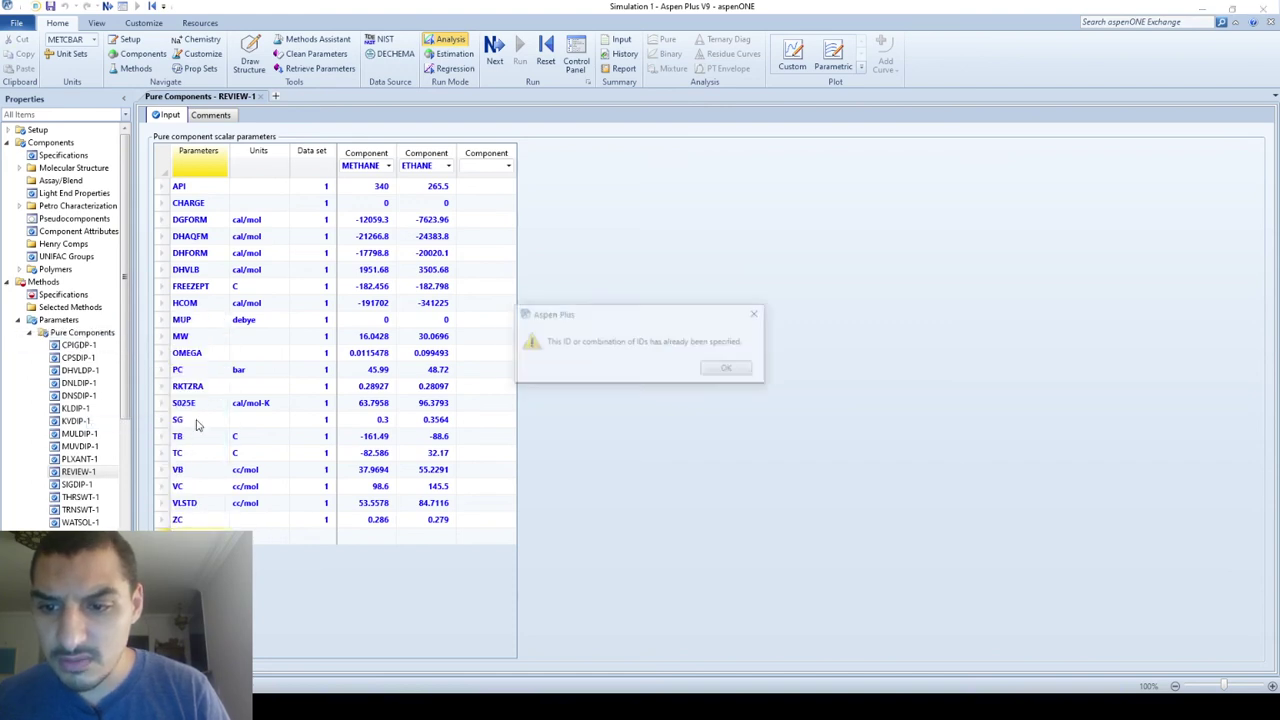
key("Return")
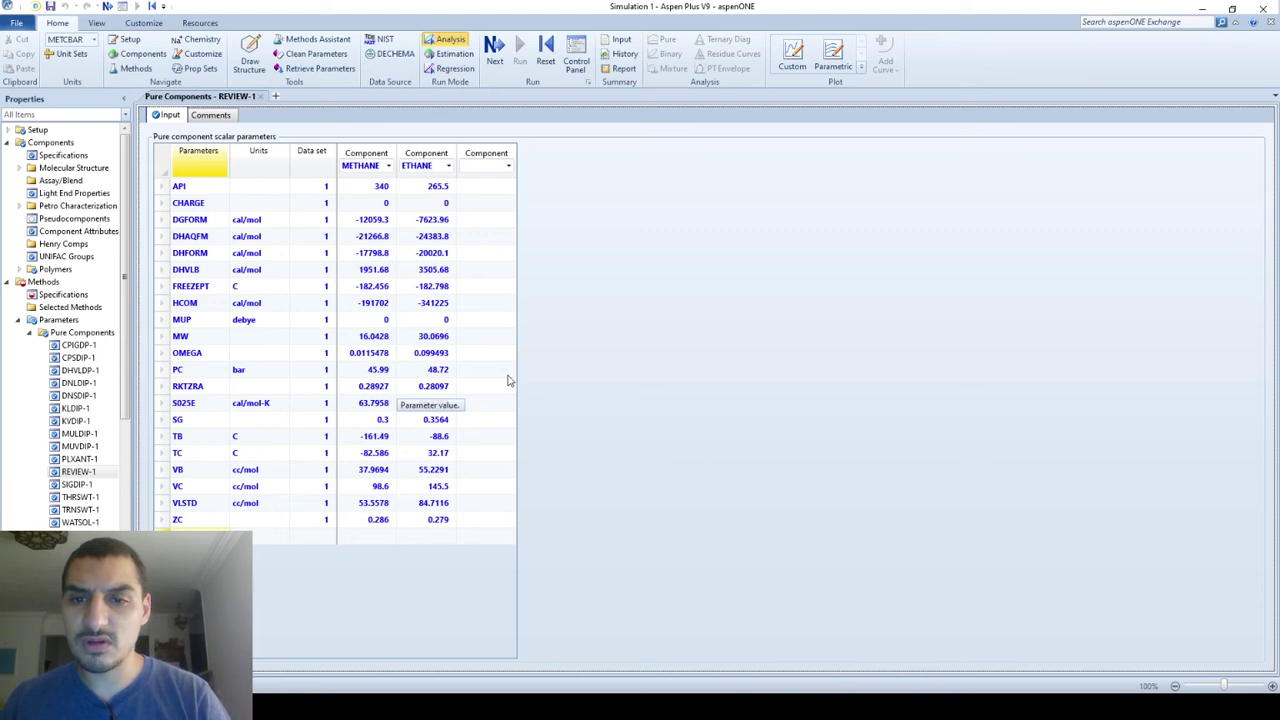
Assign 1,3-BUTA to the empty third component column of the scalar parameter table.
left_click(506, 168)
left_click(509, 170)
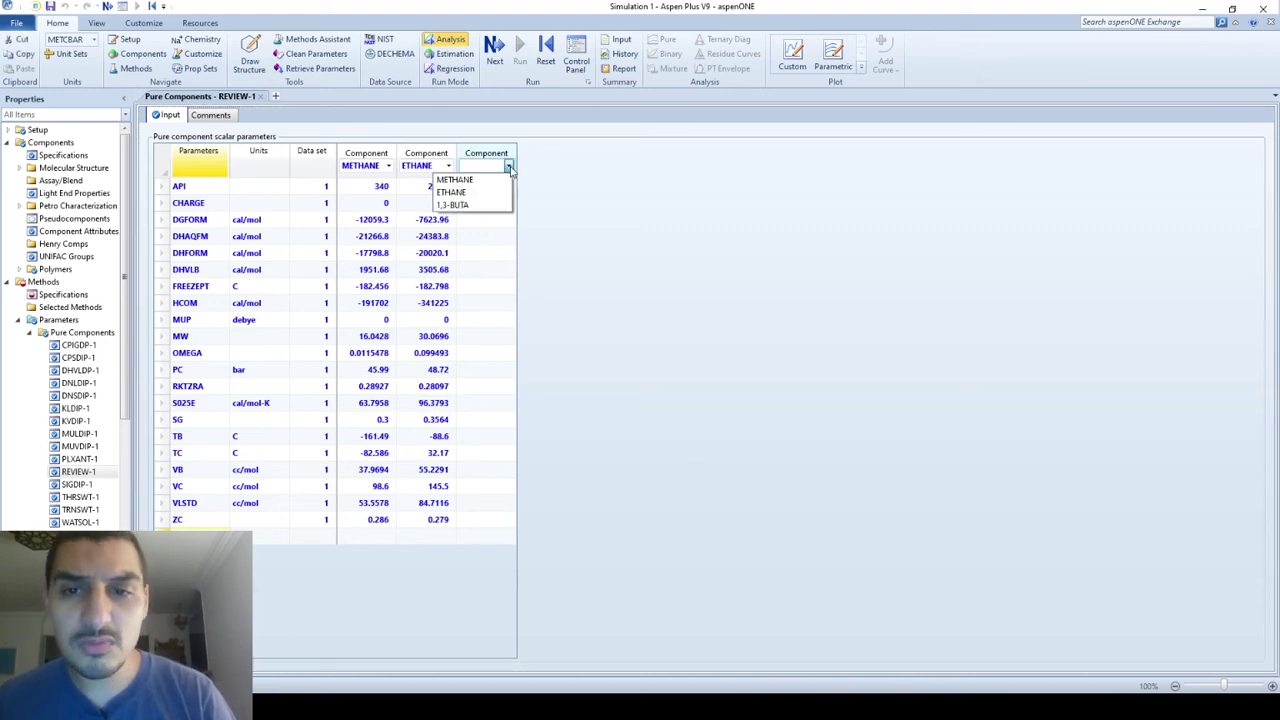
left_click(469, 208)
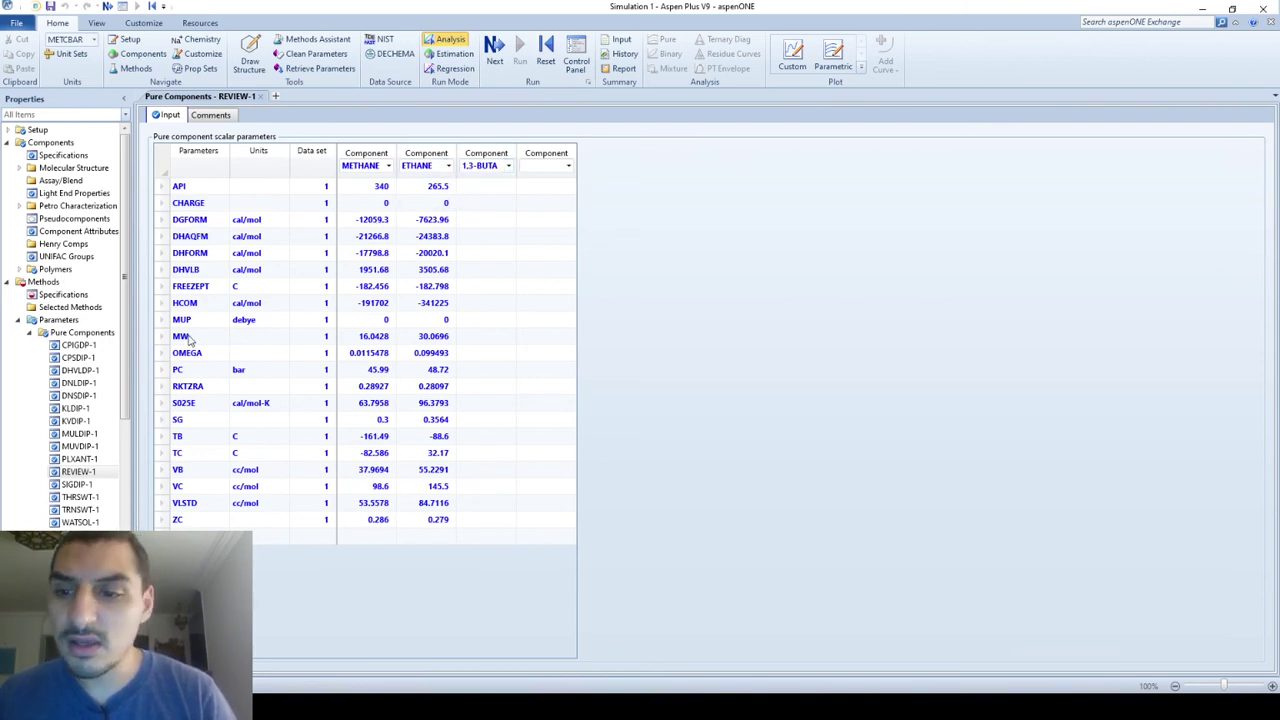
Return to the component selection table and inspect the methane, ethane and 1,3-BUTA rows.
left_click(66, 294)
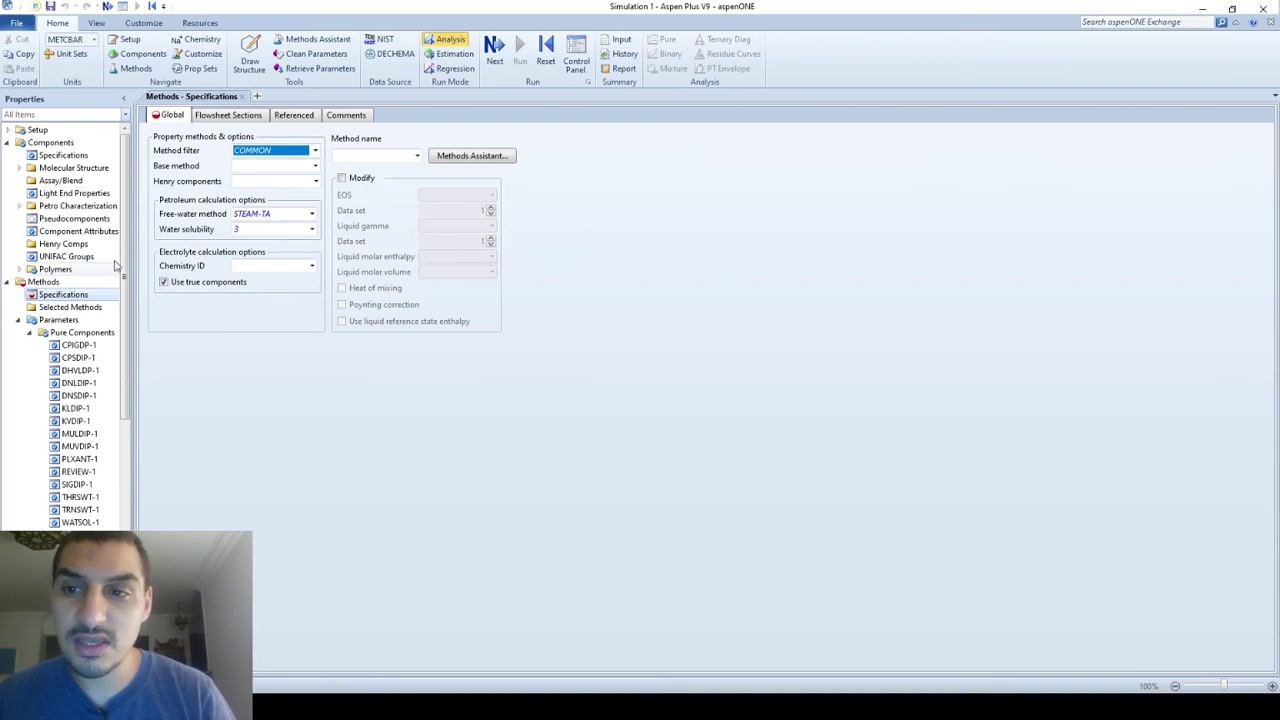
left_click(45, 142)
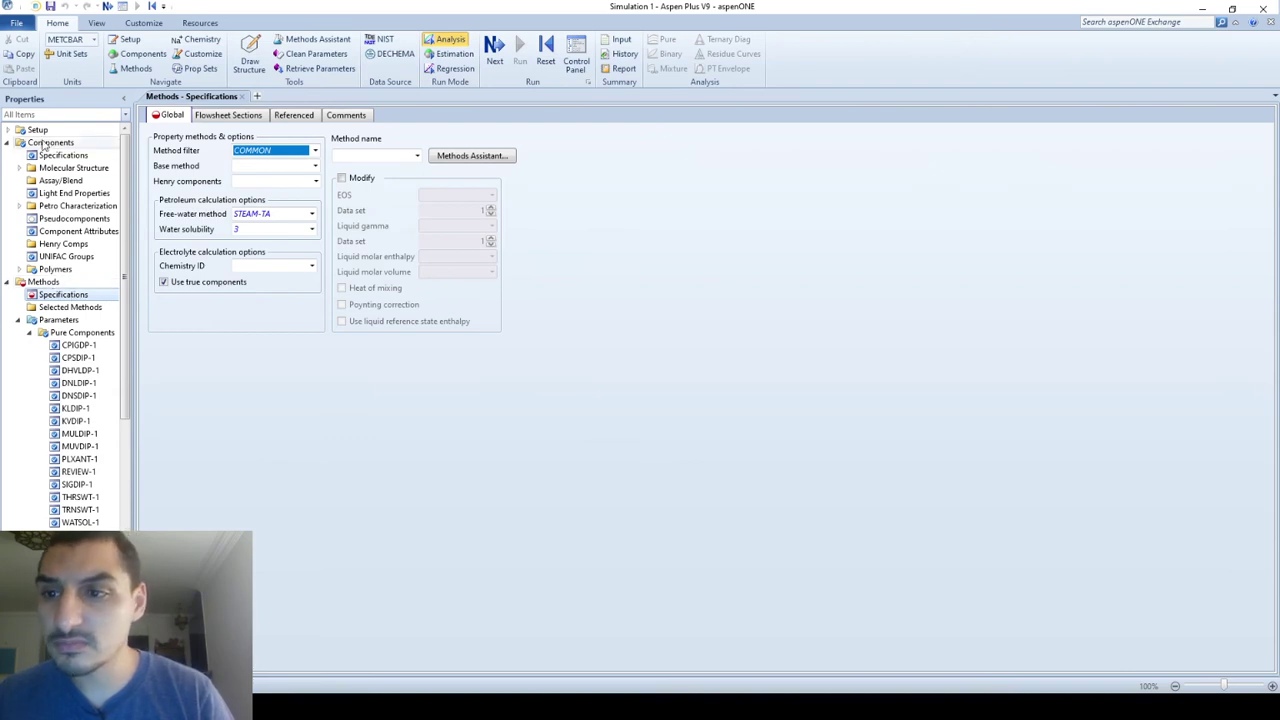
left_click(185, 207)
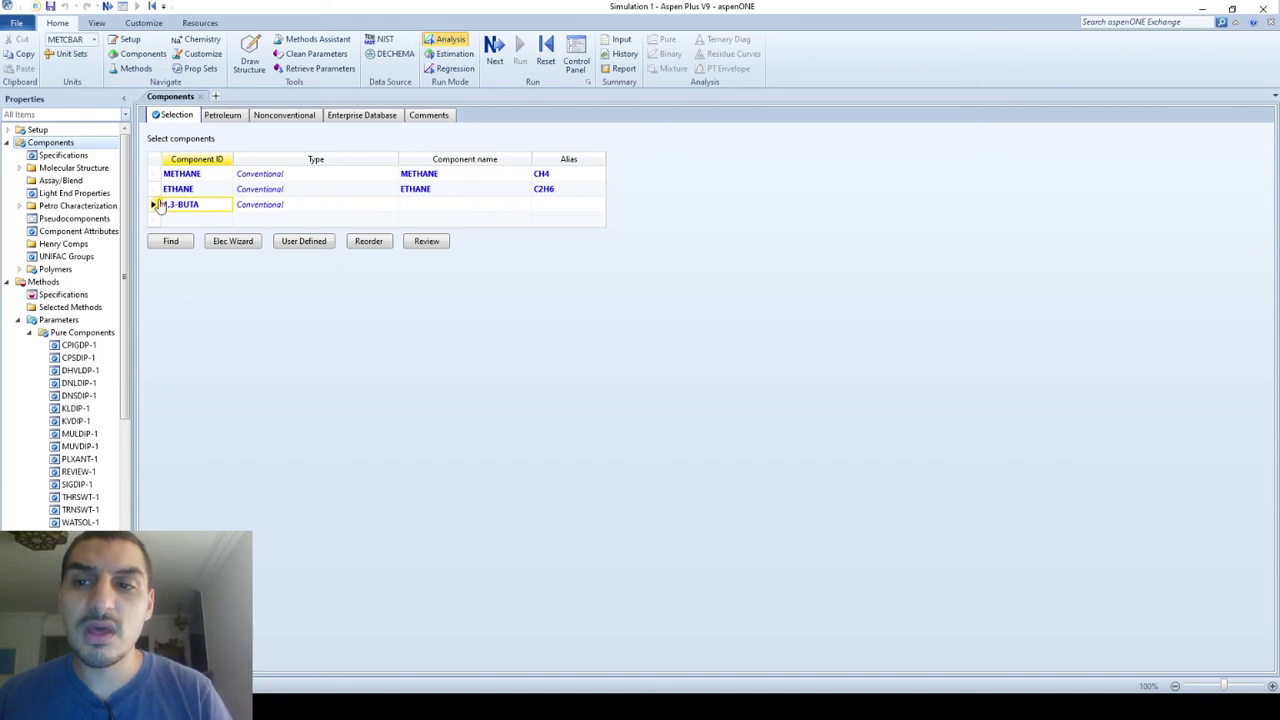
left_click_drag(156, 174, 156, 189)
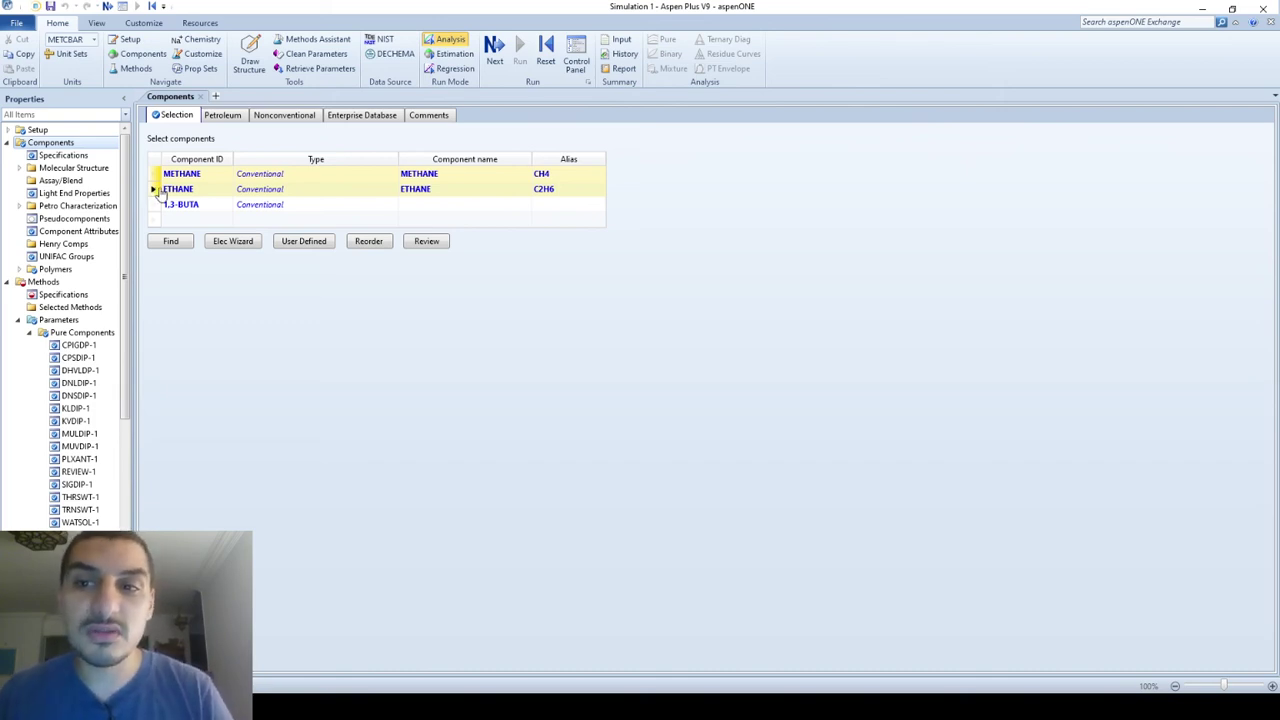
Search the compound databanks for names or aliases containing "1,3-butadiene" for the 1,3-BUTA row.
left_click(156, 205)
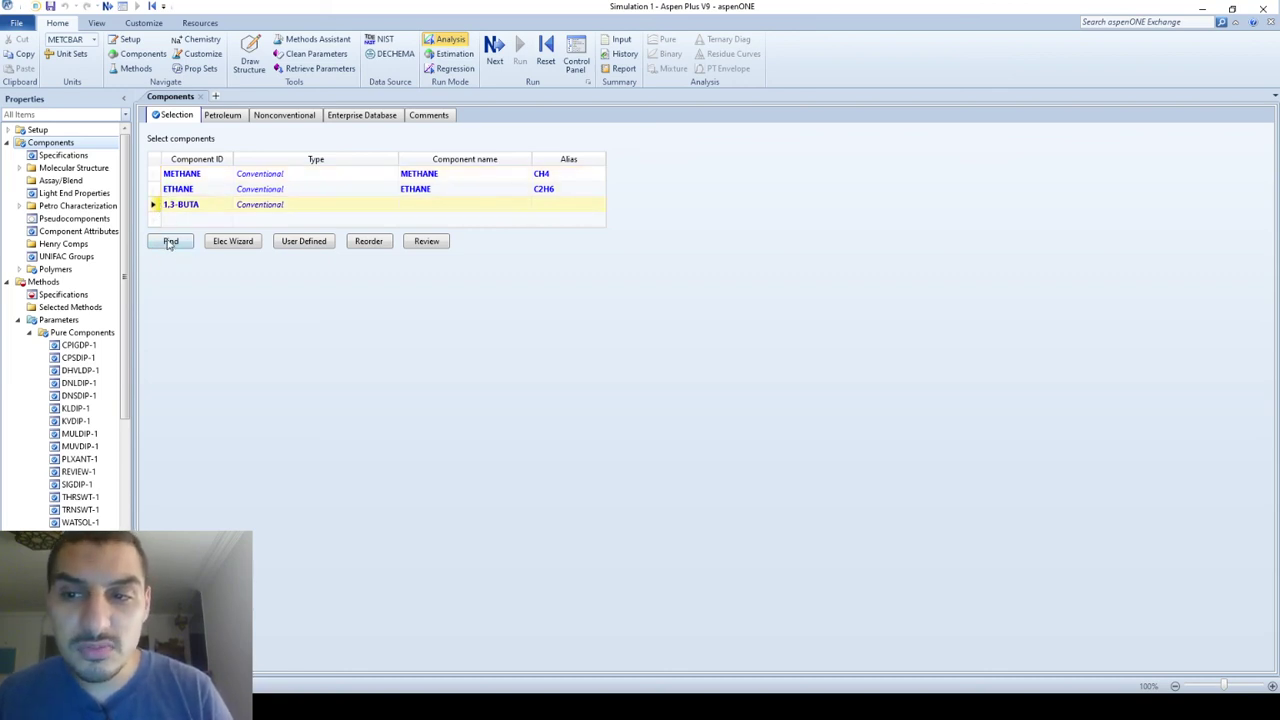
left_click(170, 243)
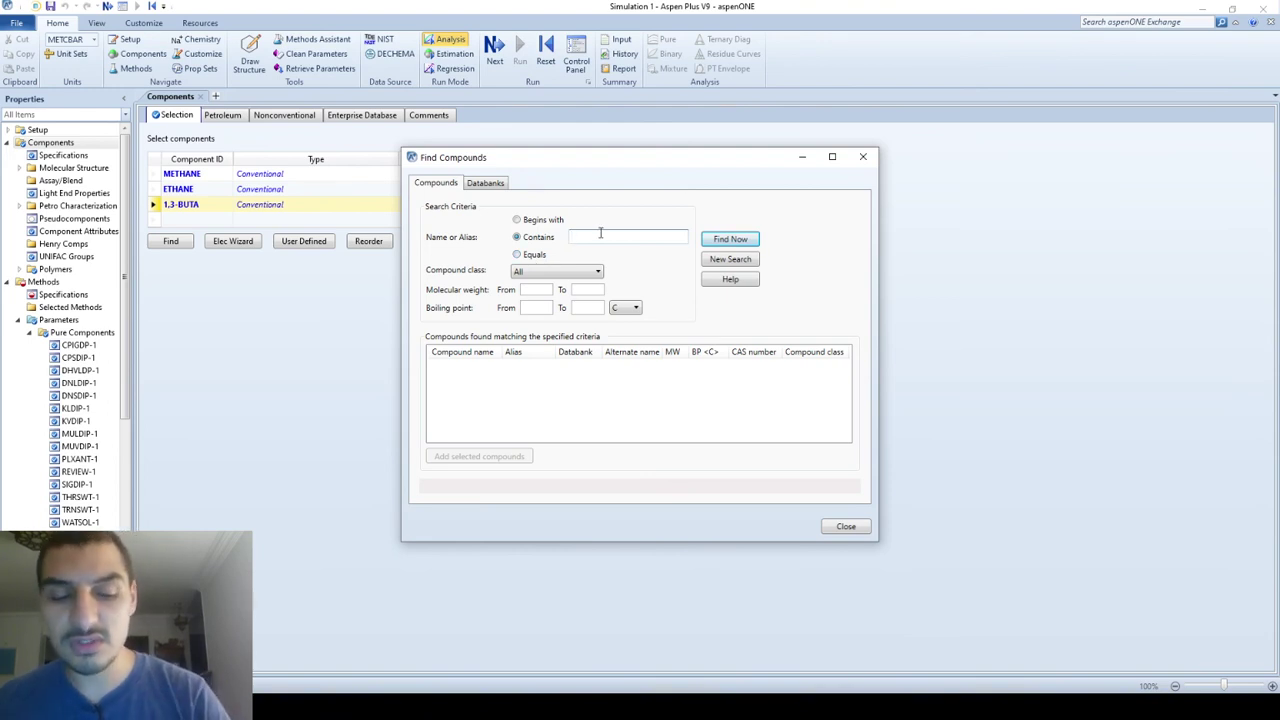
type("1,3")
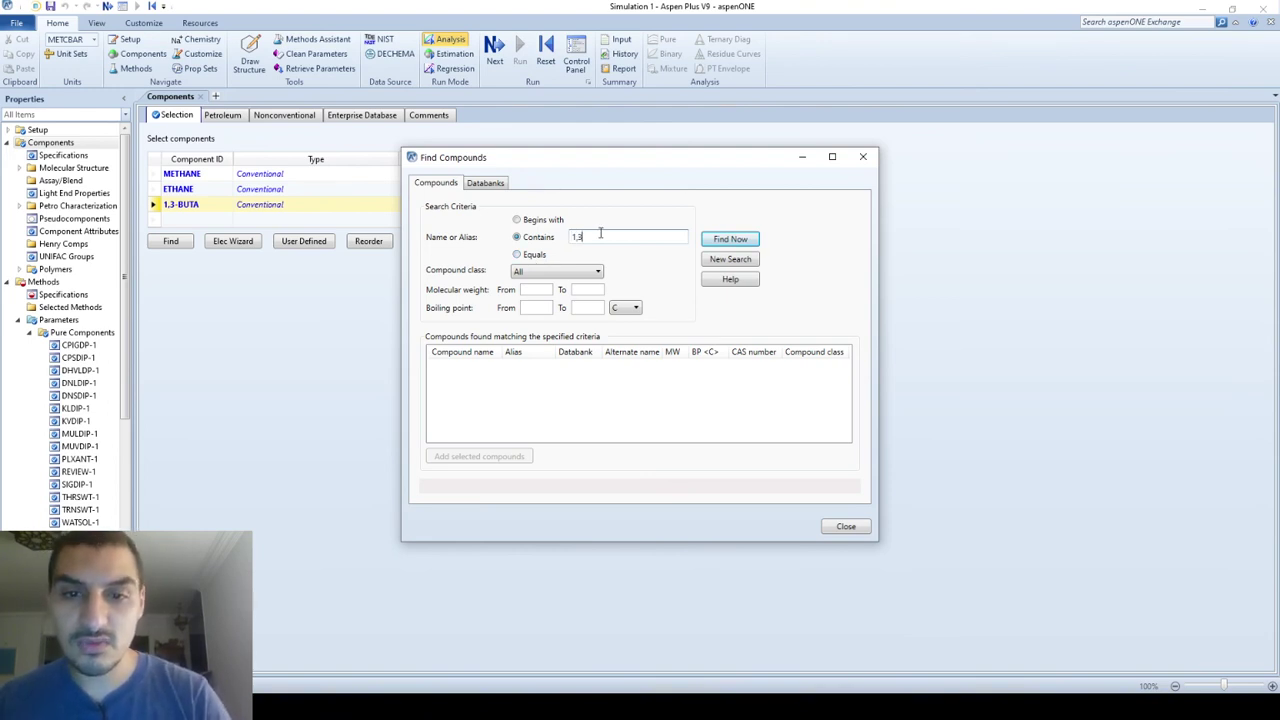
type("-butadiene")
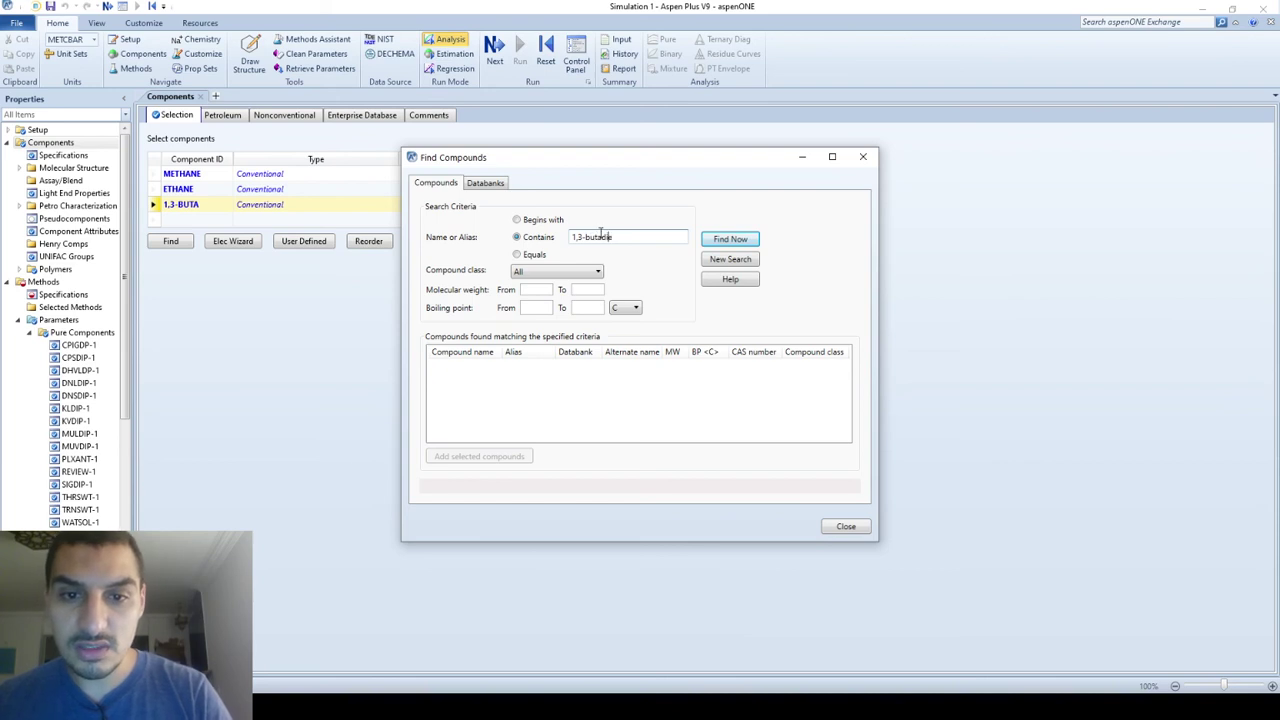
left_click(717, 238)
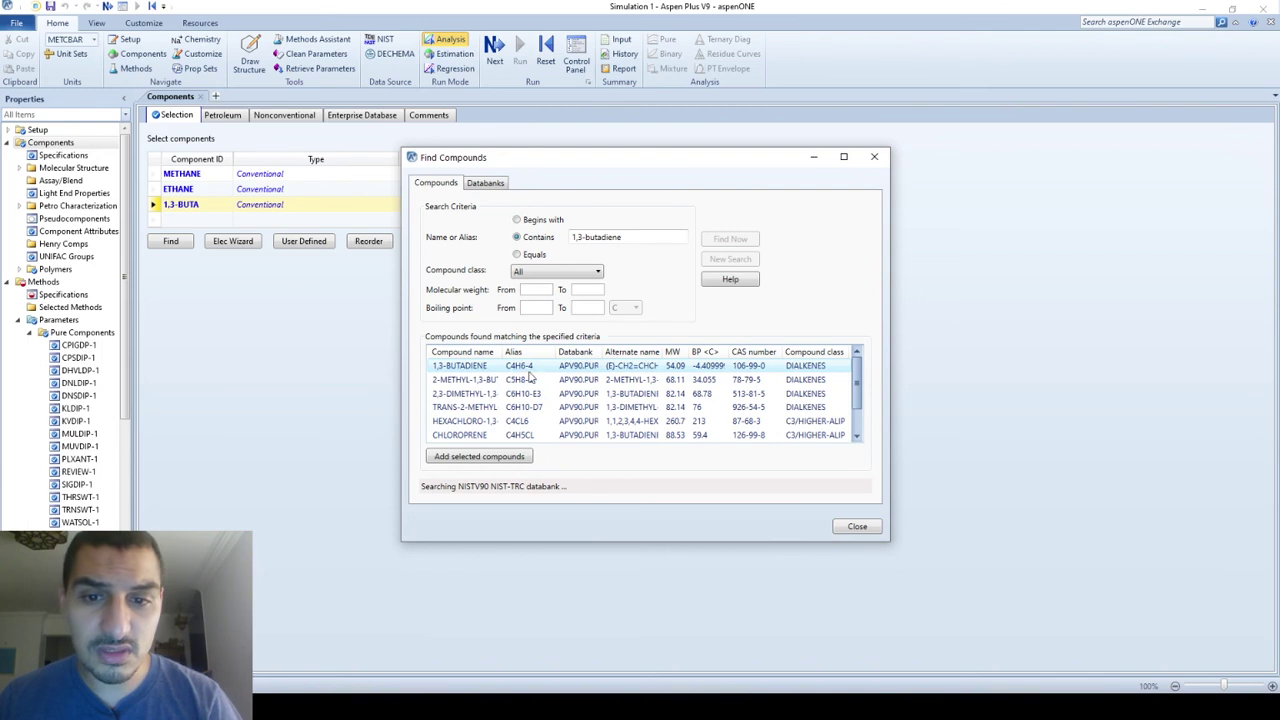
Add the found compound 1,3-BUTADIENE (alias C4H6-4) to the 1,3-BUTA component row.
left_click(545, 368)
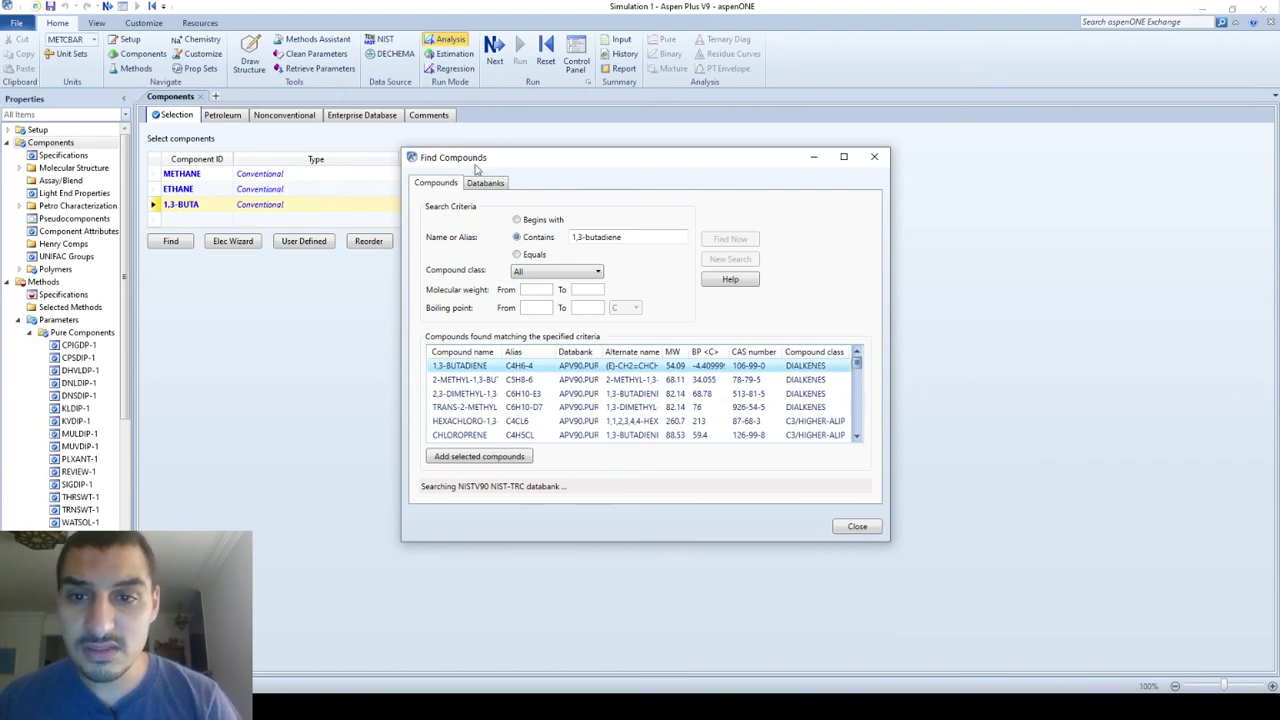
left_click_drag(480, 161, 695, 115)
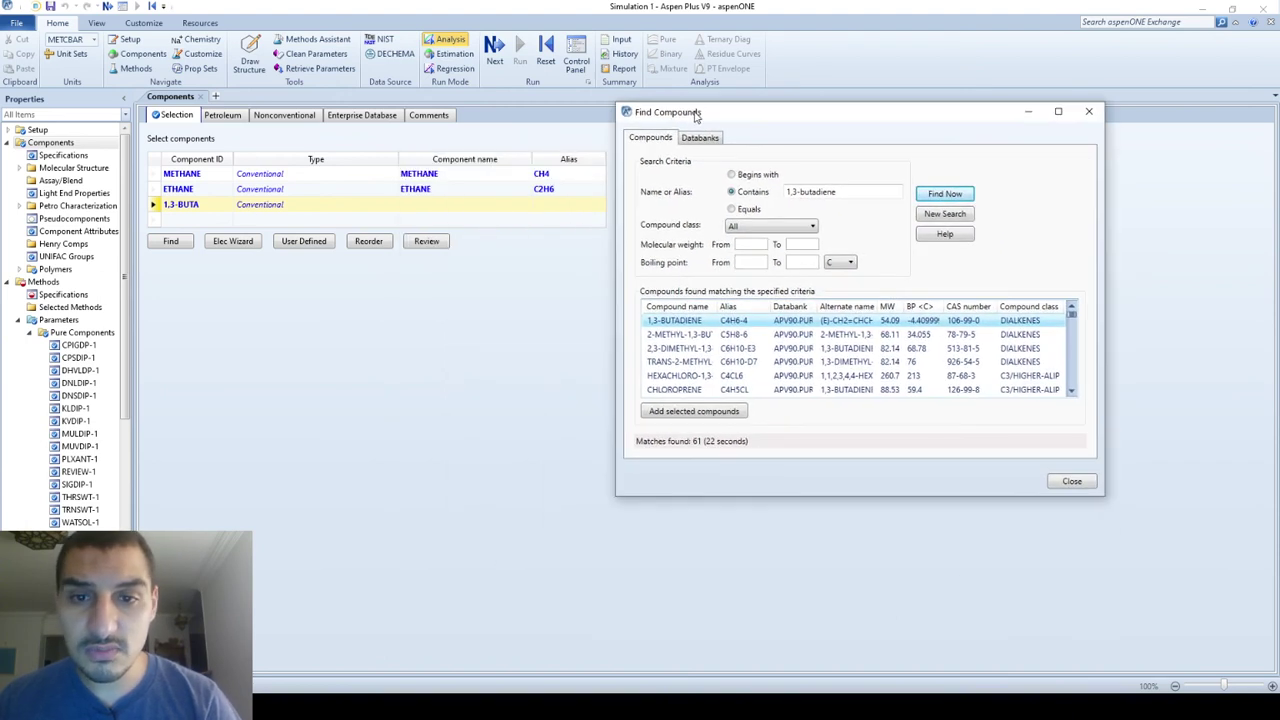
left_click(686, 412)
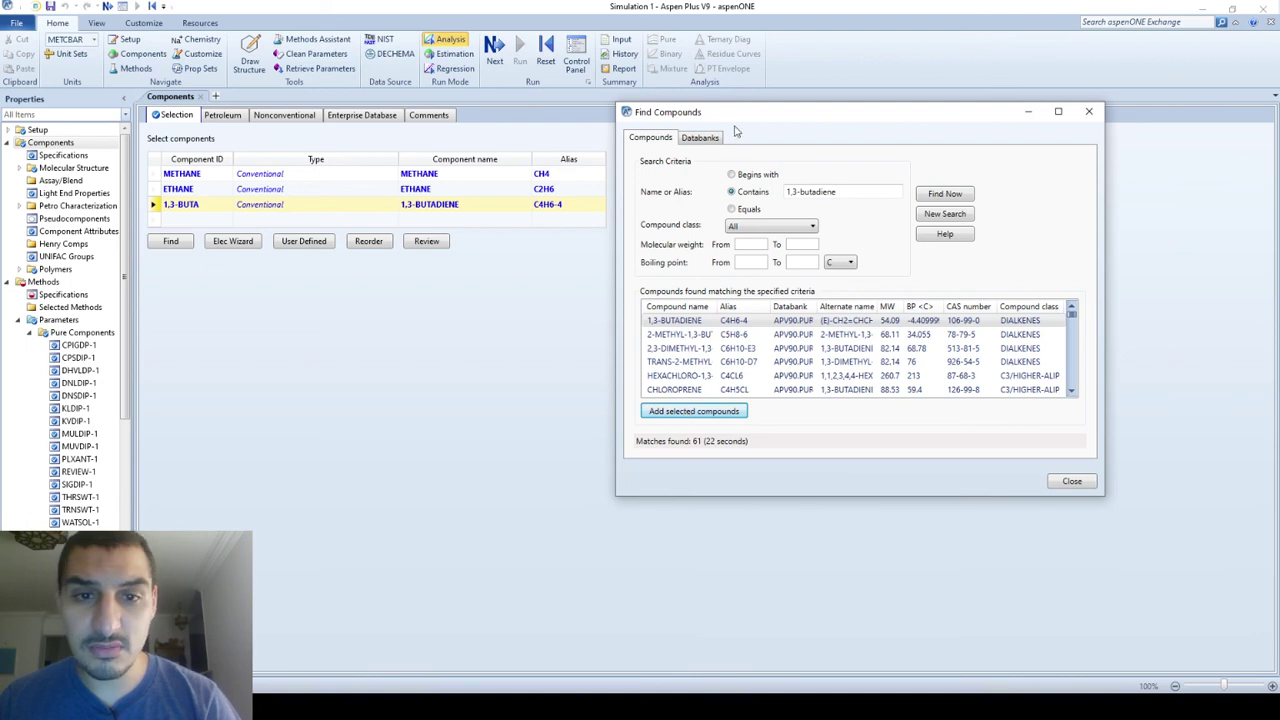
left_click_drag(717, 116, 805, 140)
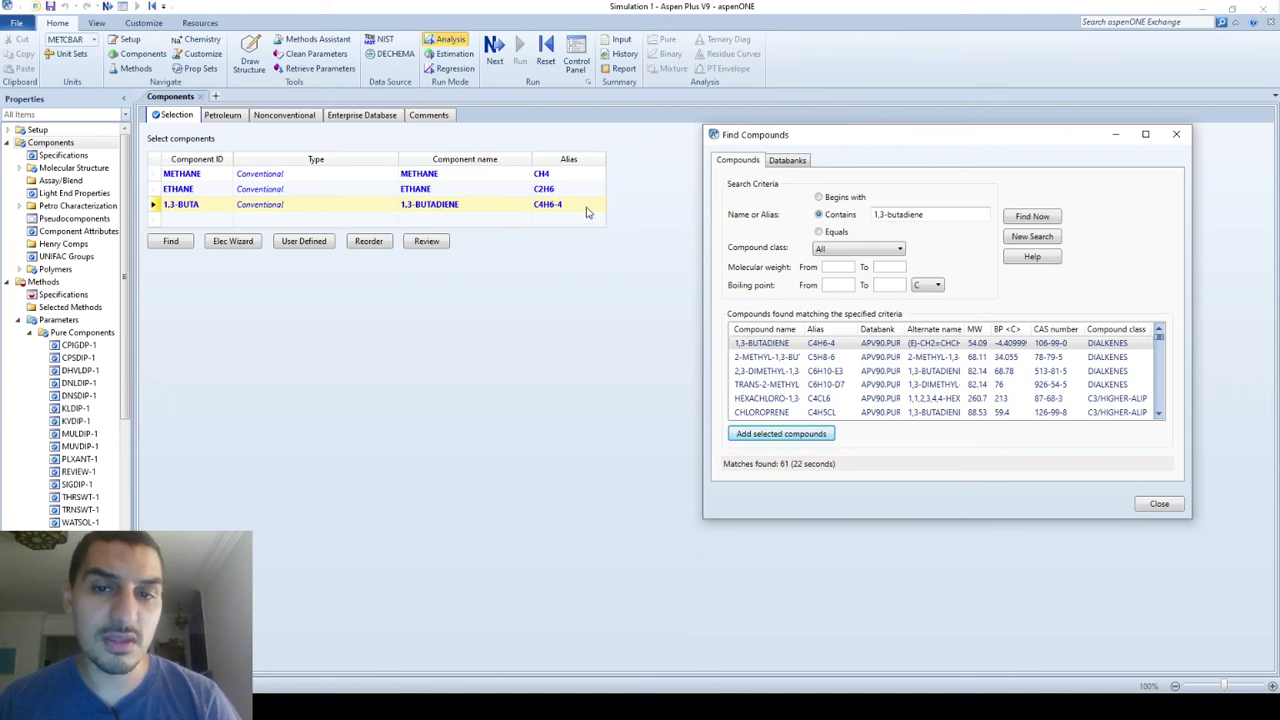
Examine the available and selected pure component databanks, including APV90 PURE35 and NISTV90 NIST-TRC, and close the compound search.
left_click(787, 161)
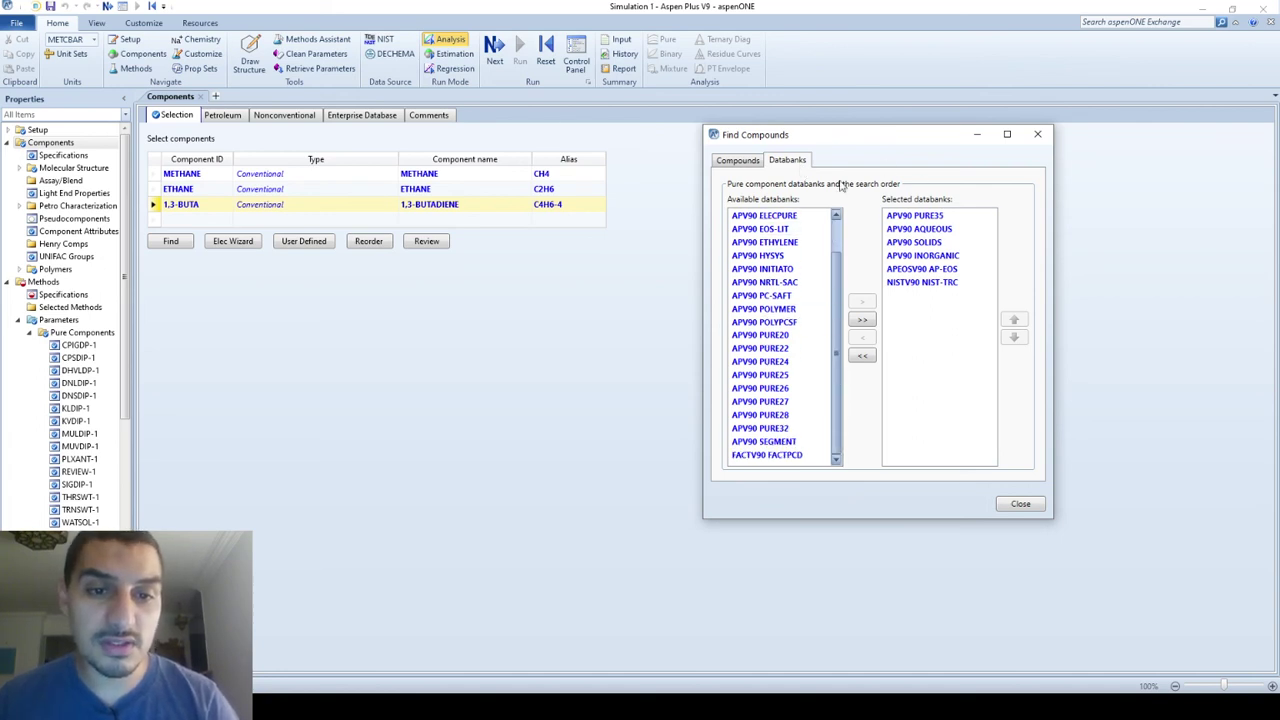
left_click(922, 229)
left_click(933, 216)
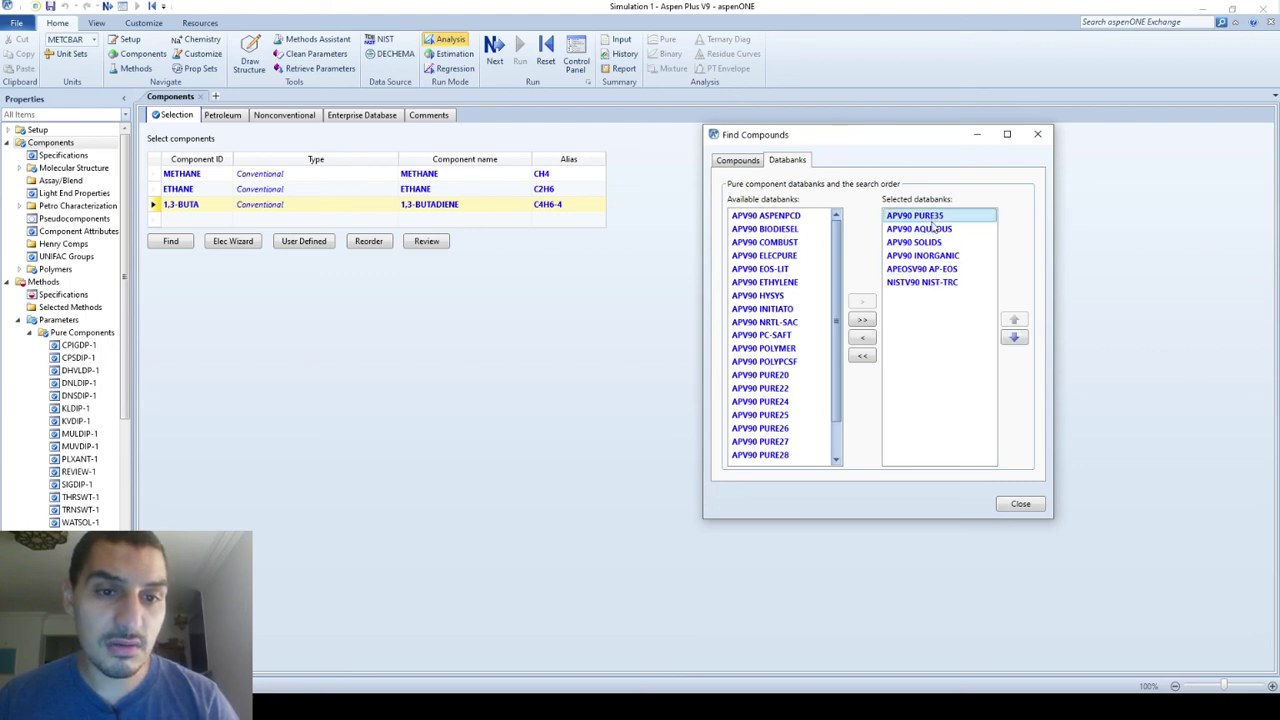
left_click(931, 283)
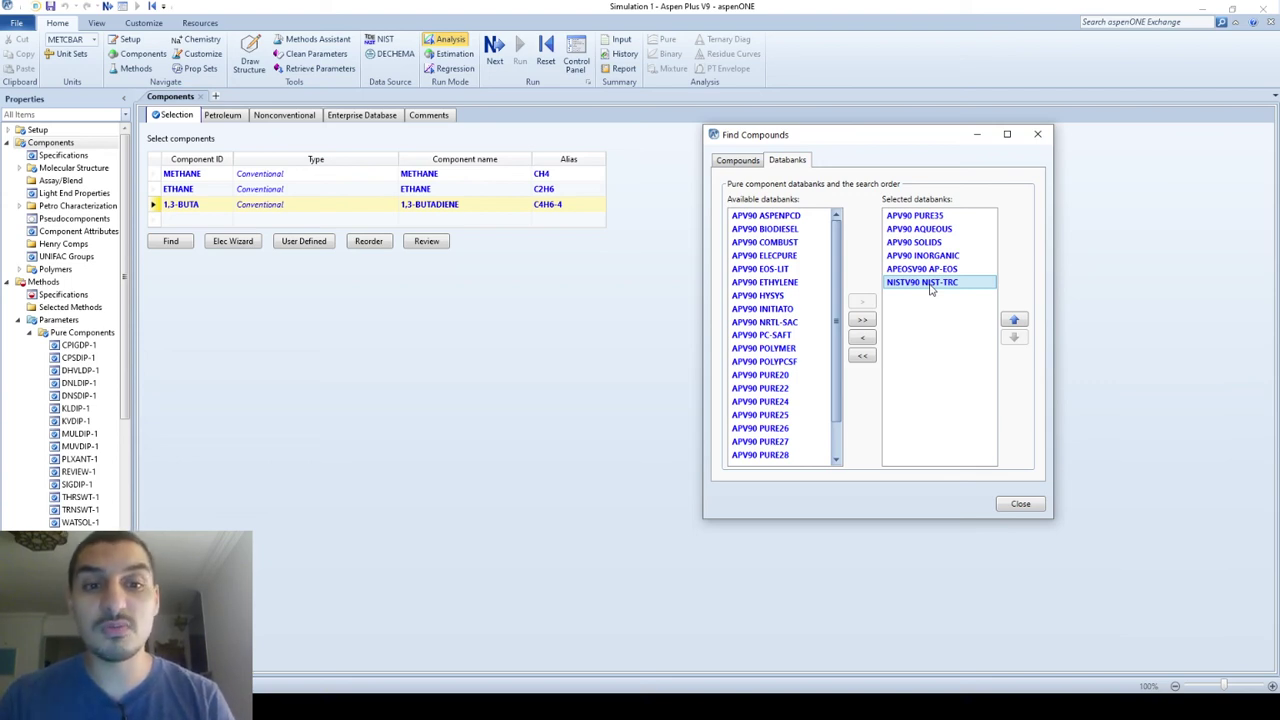
scroll(838, 354, "down", 1)
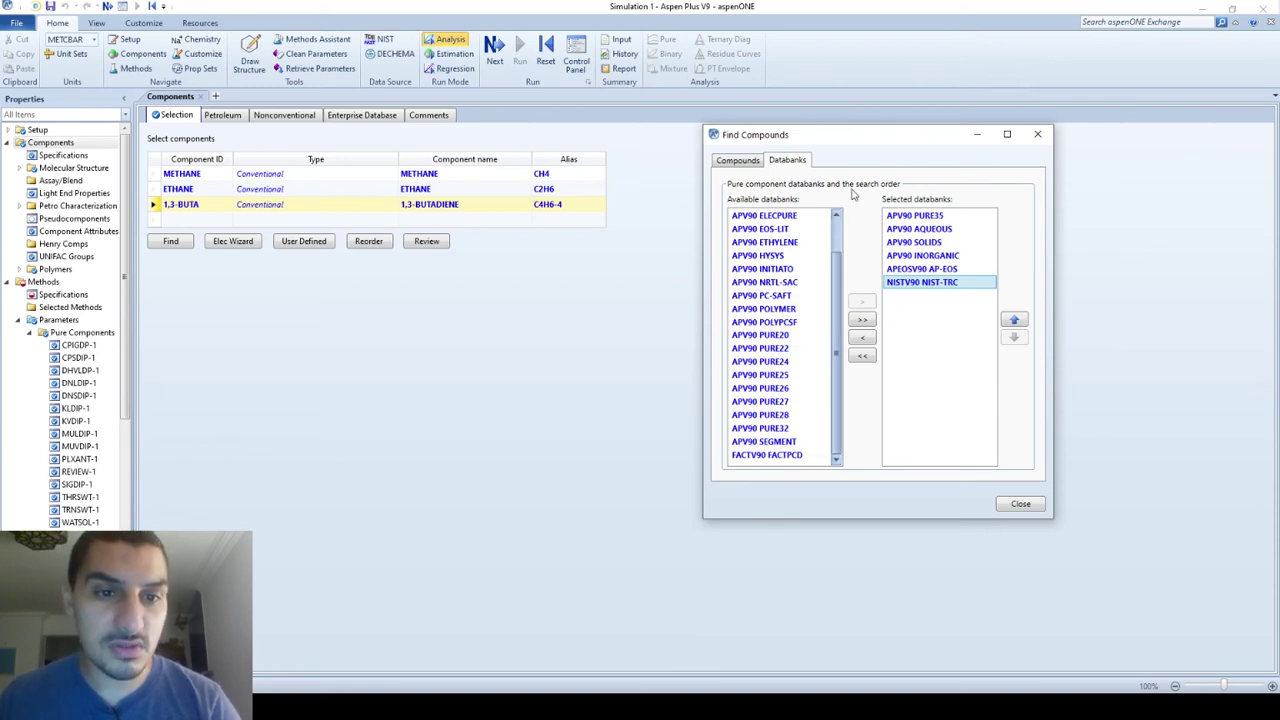
scroll(840, 265, "up", 1)
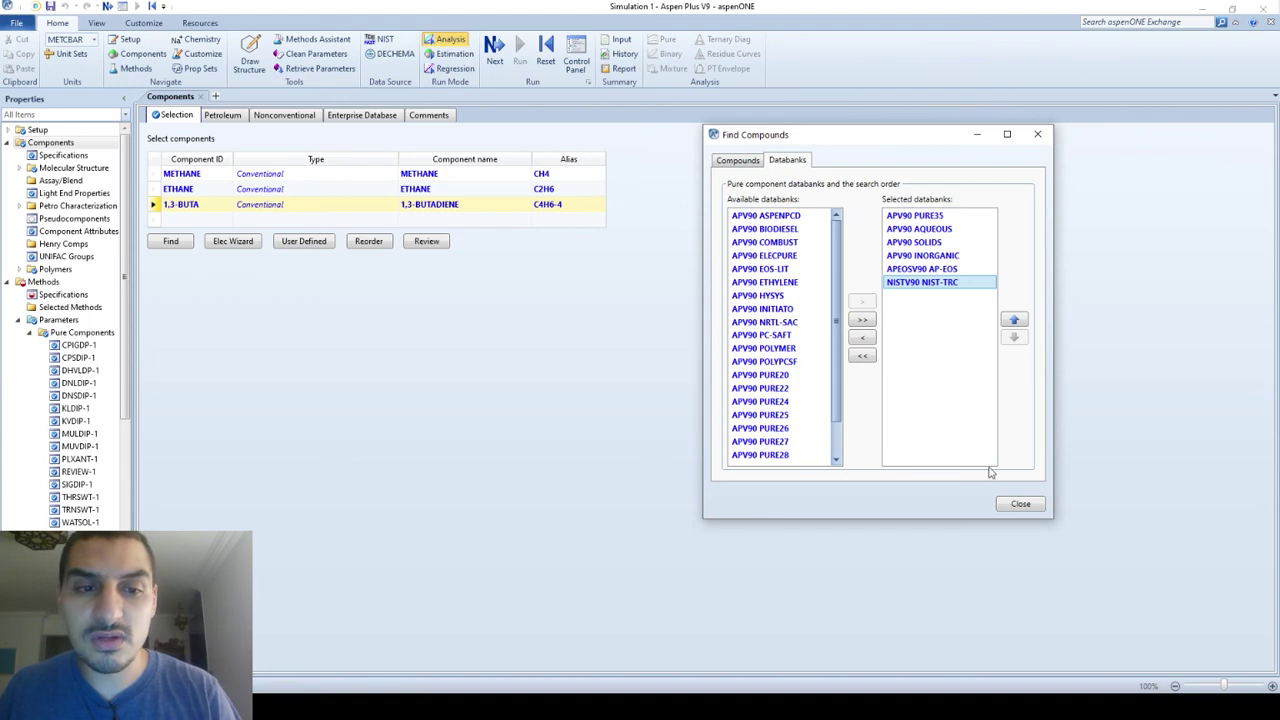
left_click(1021, 505)
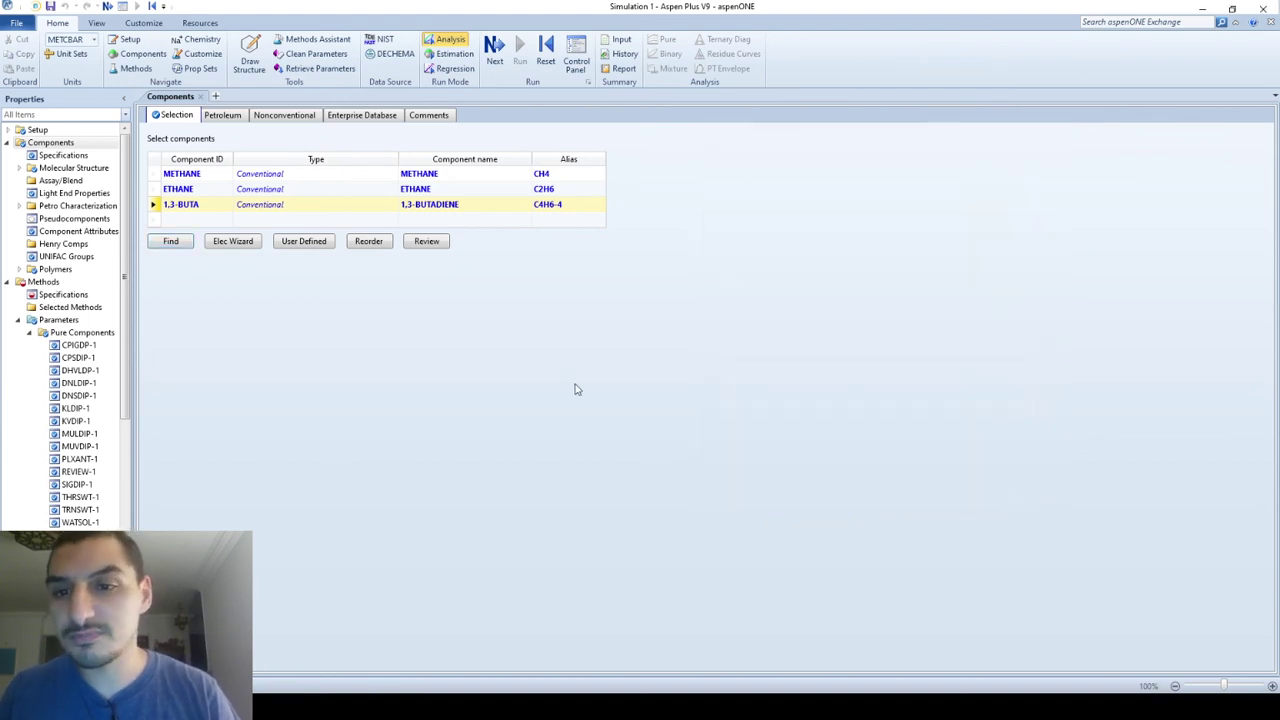
Review the pure component scalar parameters including 1,3-BUTA, and return to the component specifications.
left_click(426, 241)
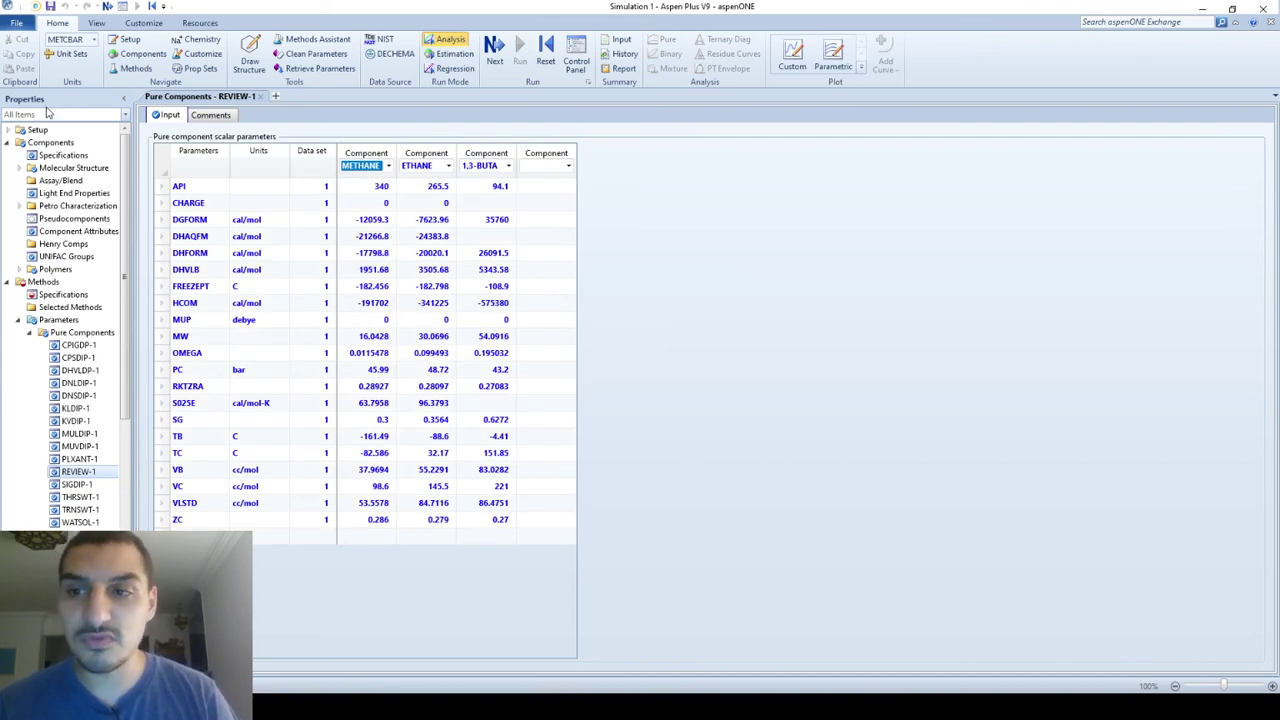
left_click(60, 156)
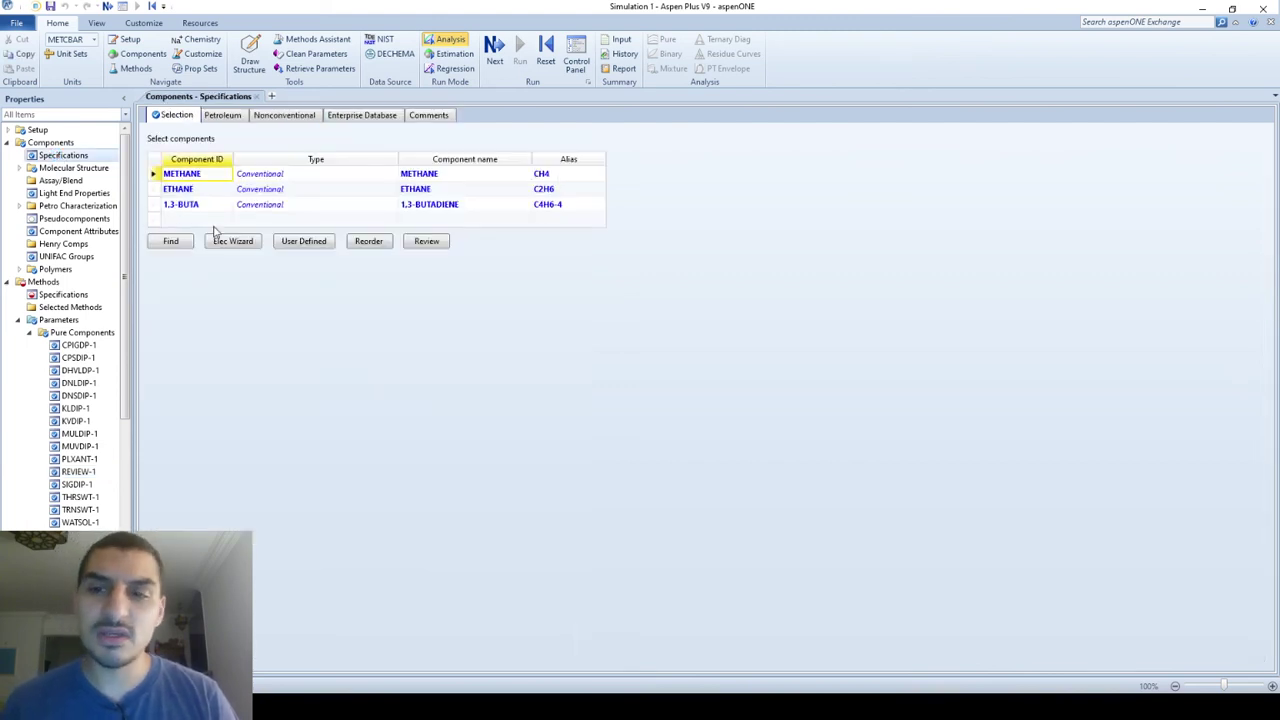
Reorder the components so that 1,3-BUTA comes first, ahead of METHANE and ETHANE.
left_click(368, 241)
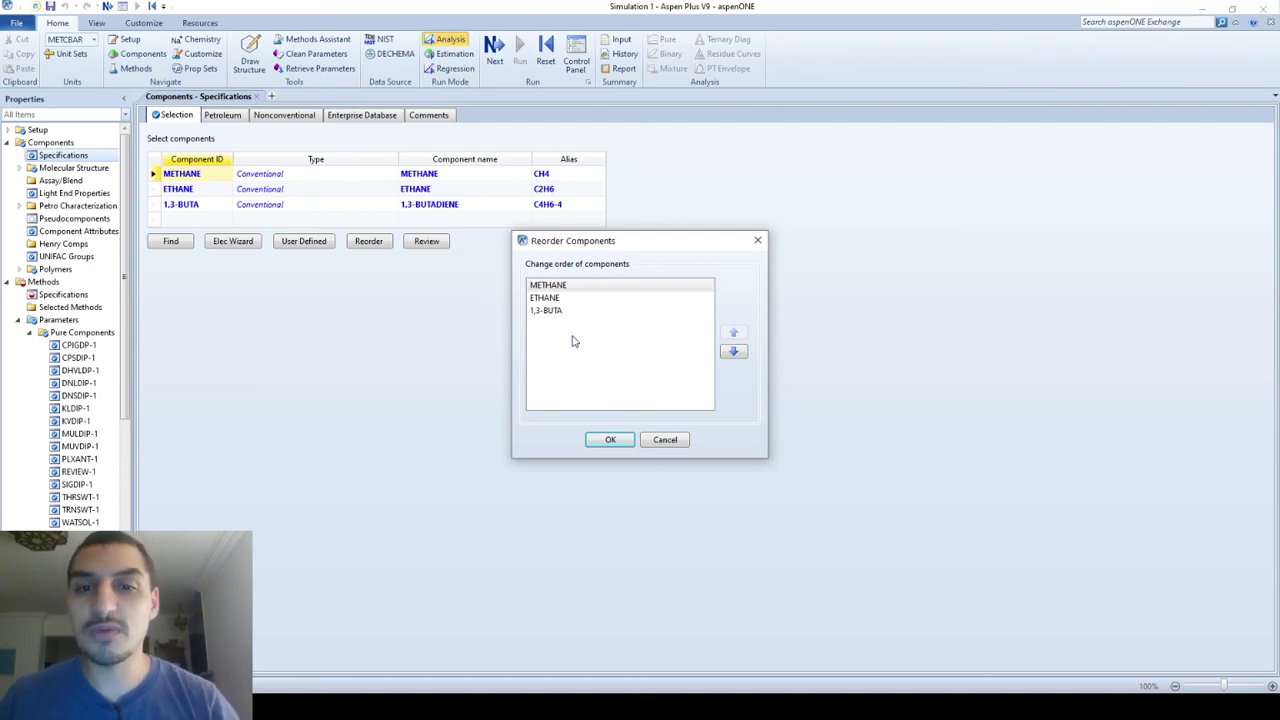
left_click(557, 310)
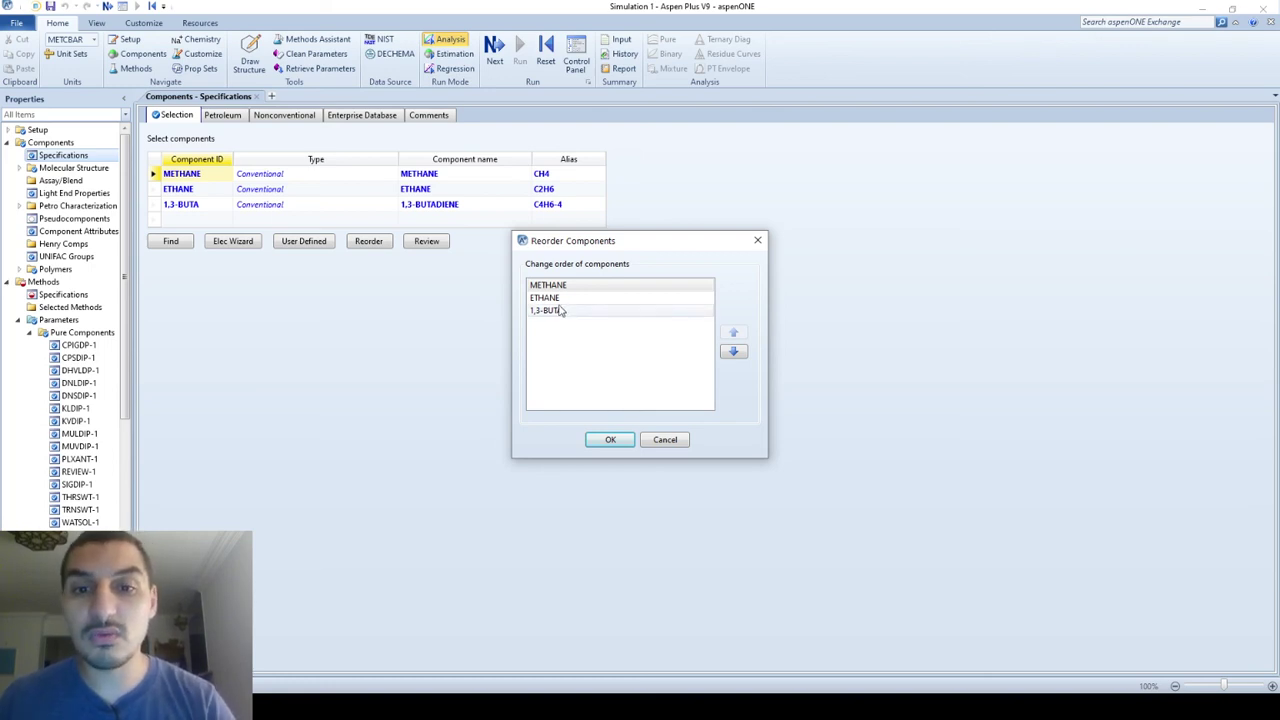
left_click(735, 337)
left_click(735, 335)
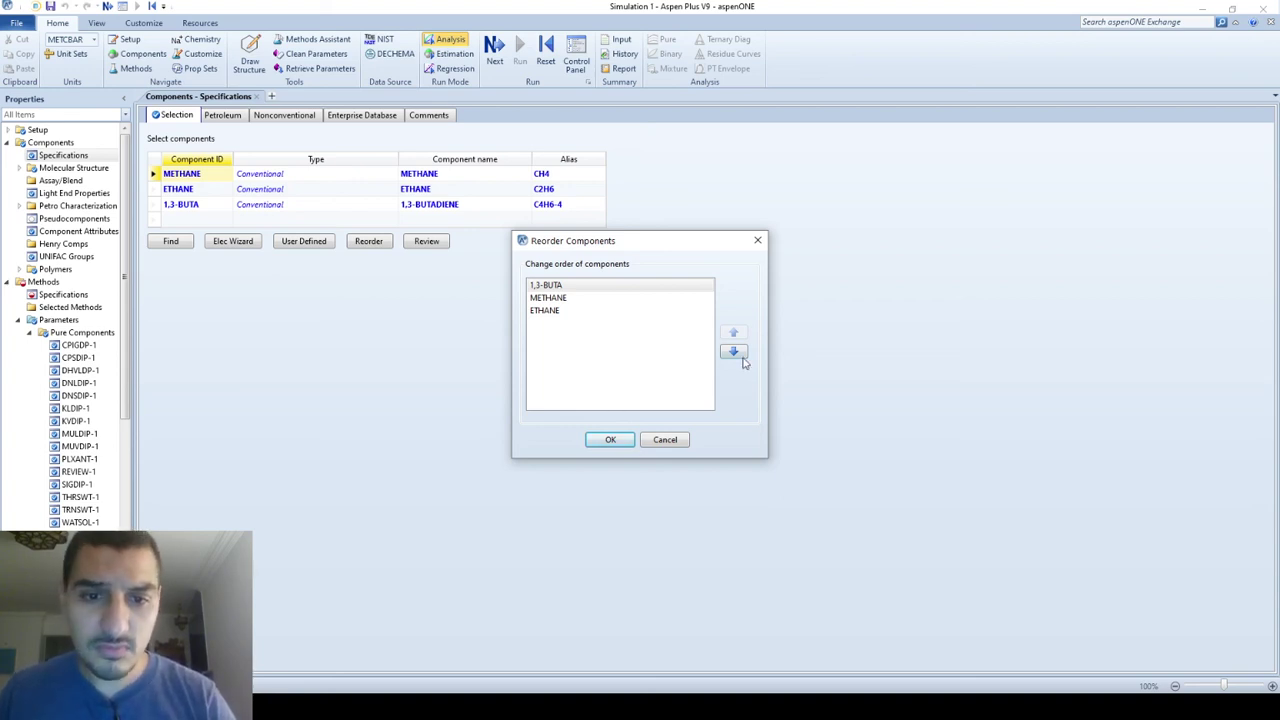
left_click(625, 440)
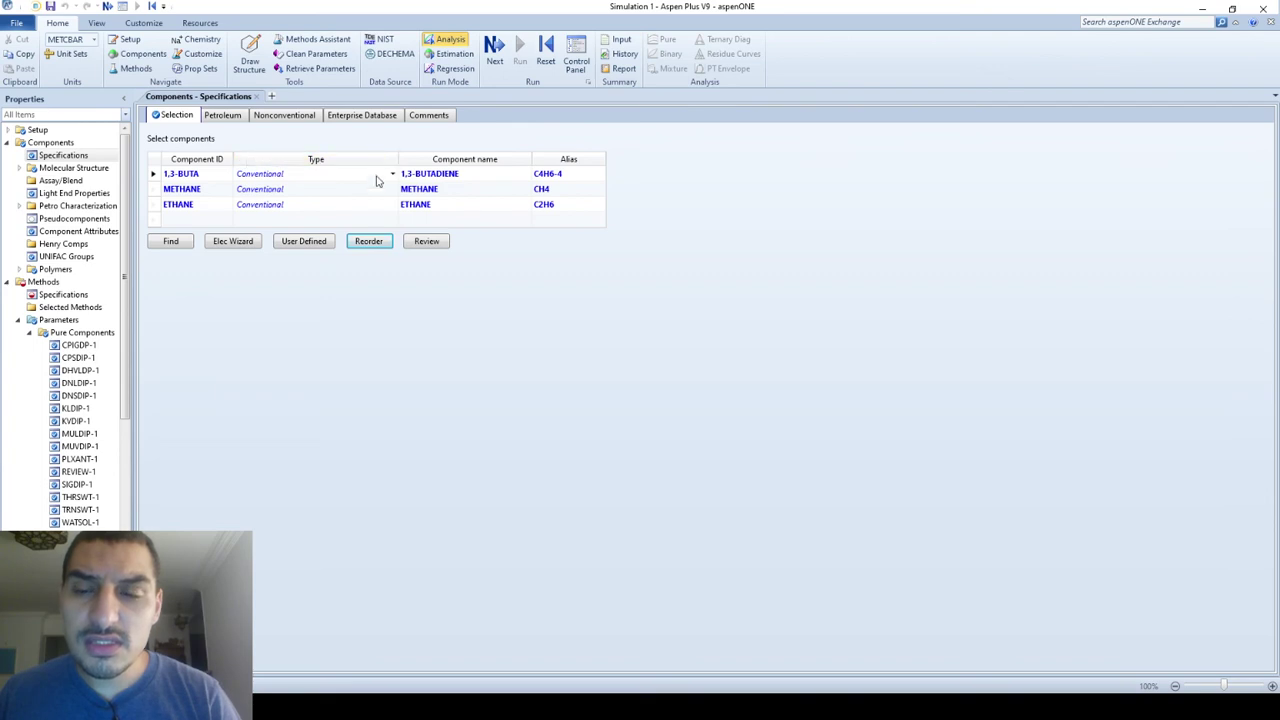
left_click(448, 173)
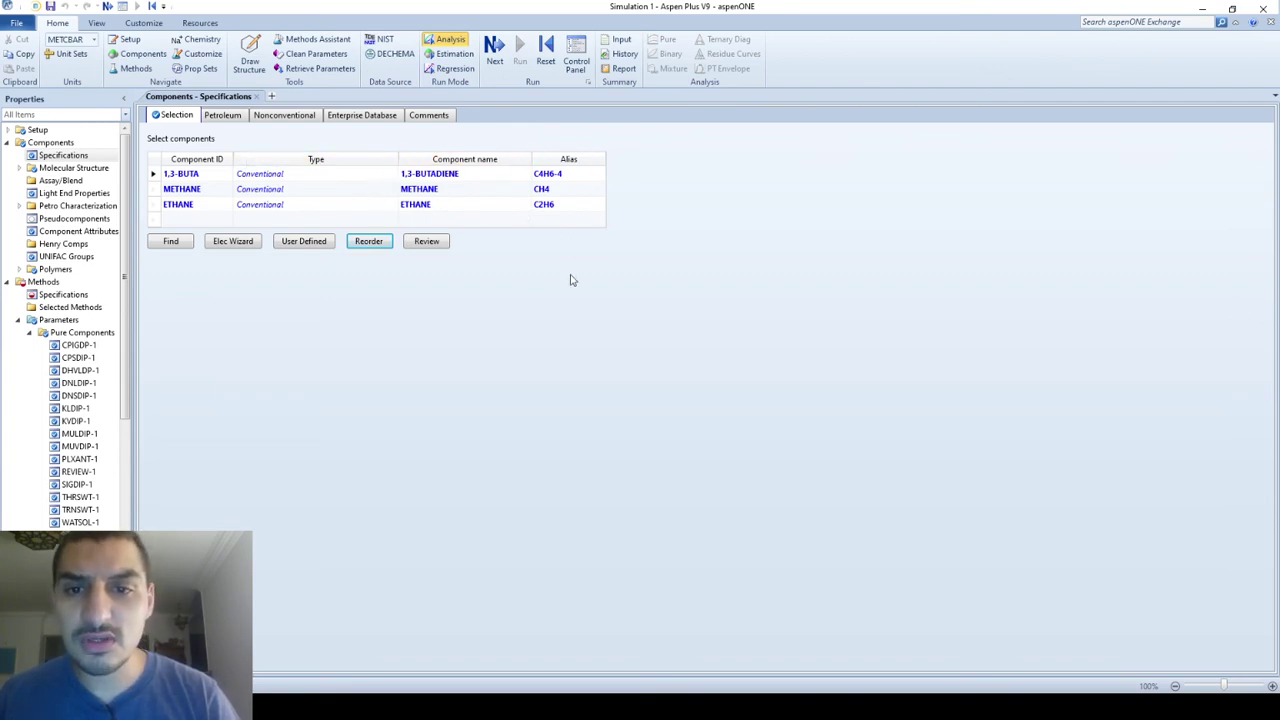
Rename the component ID of 1,3-butadiene to BUTA, keeping the component instead of replacing it.
left_click(195, 177)
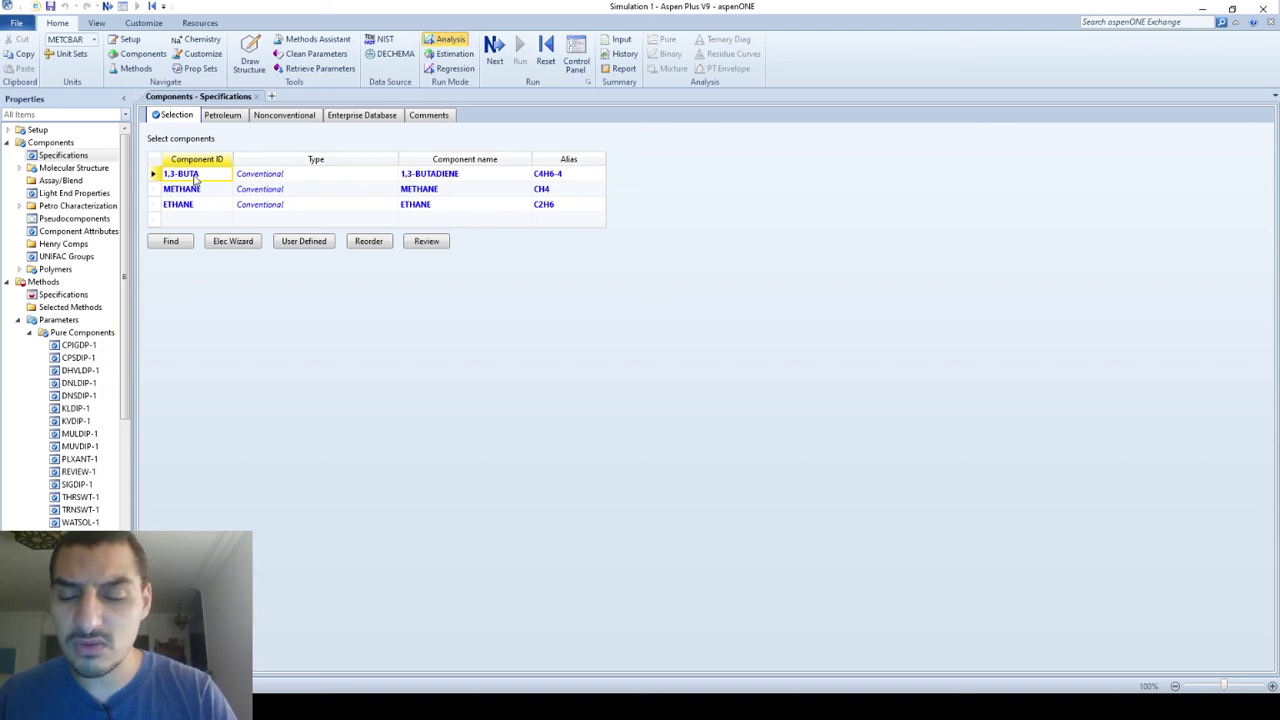
type("BUTA")
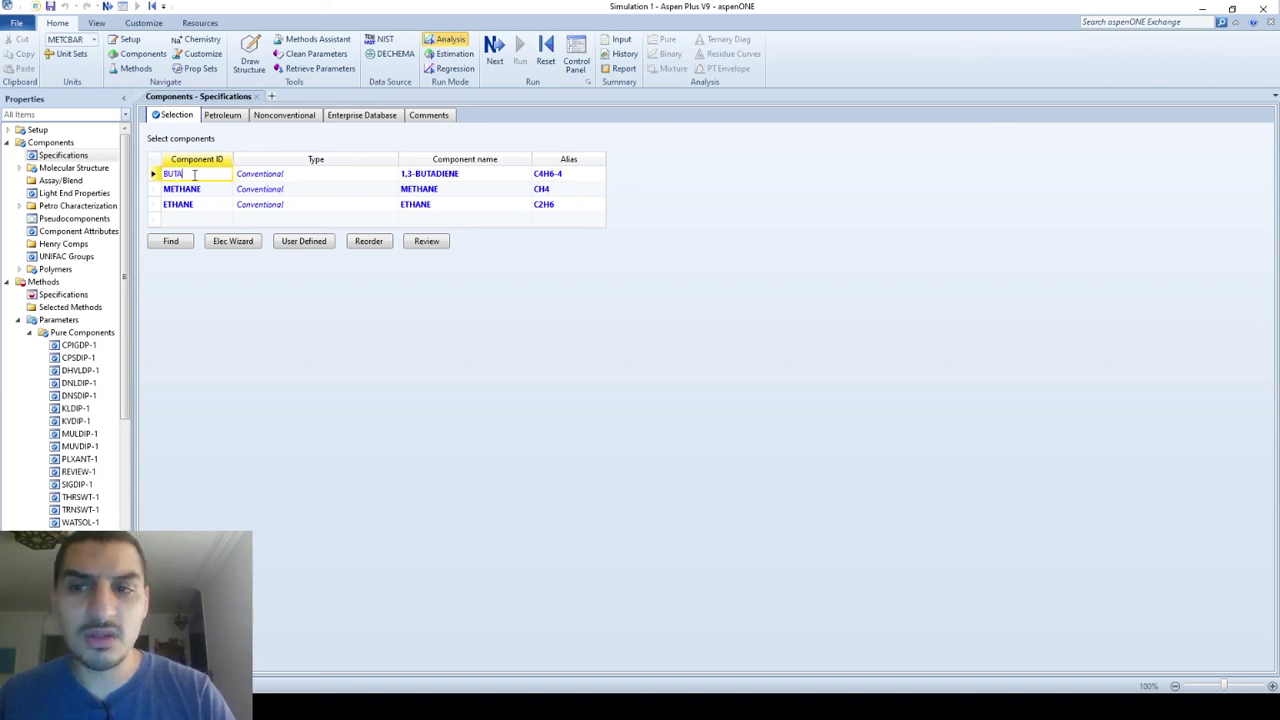
key("Return")
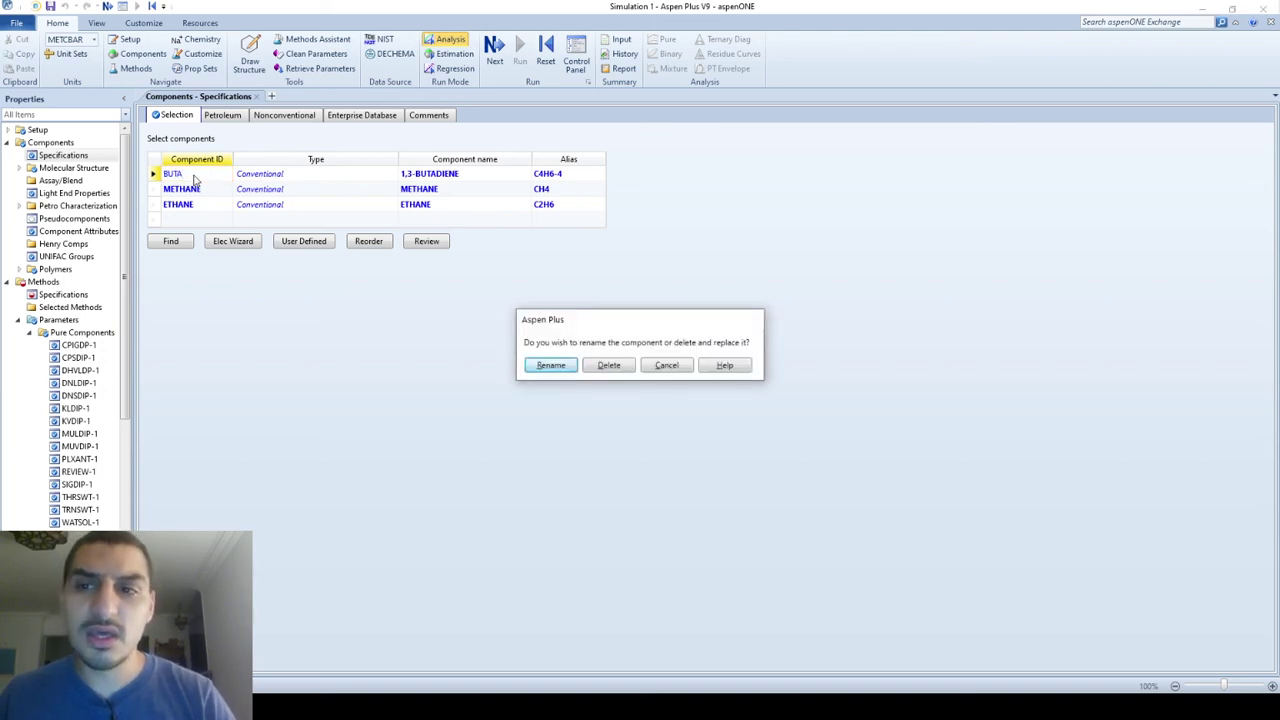
left_click(552, 366)
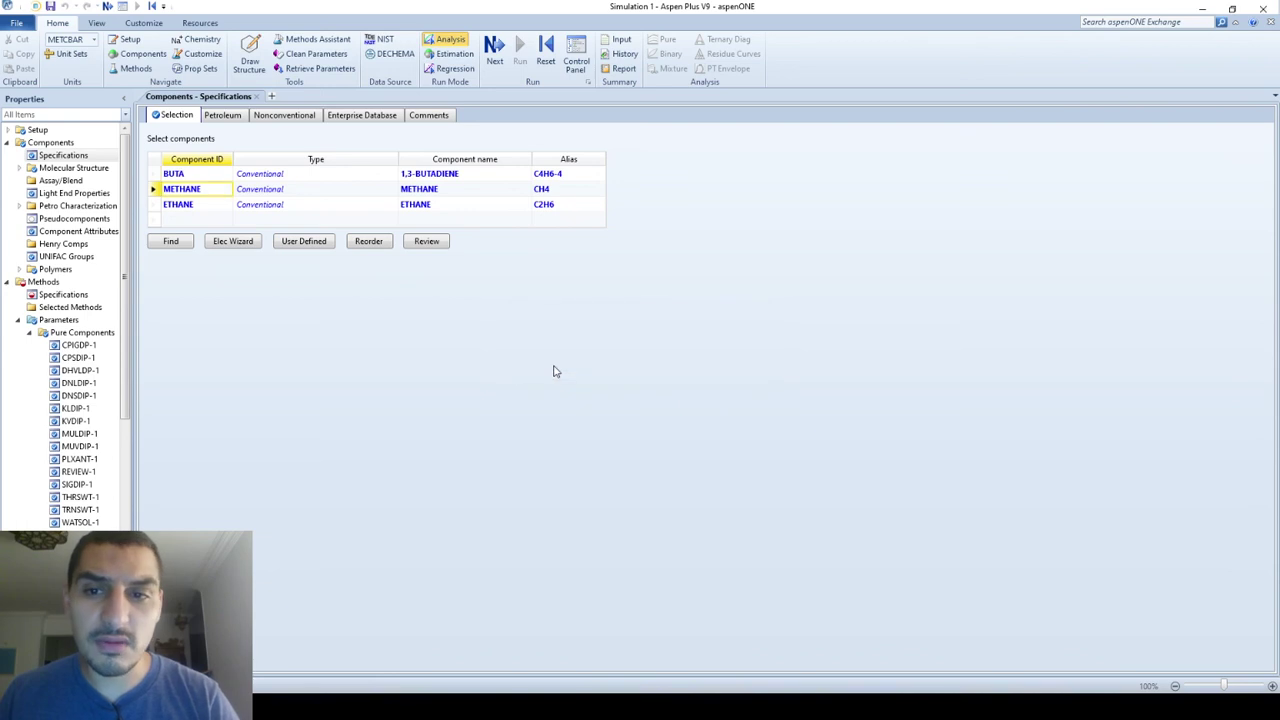
left_click(178, 173)
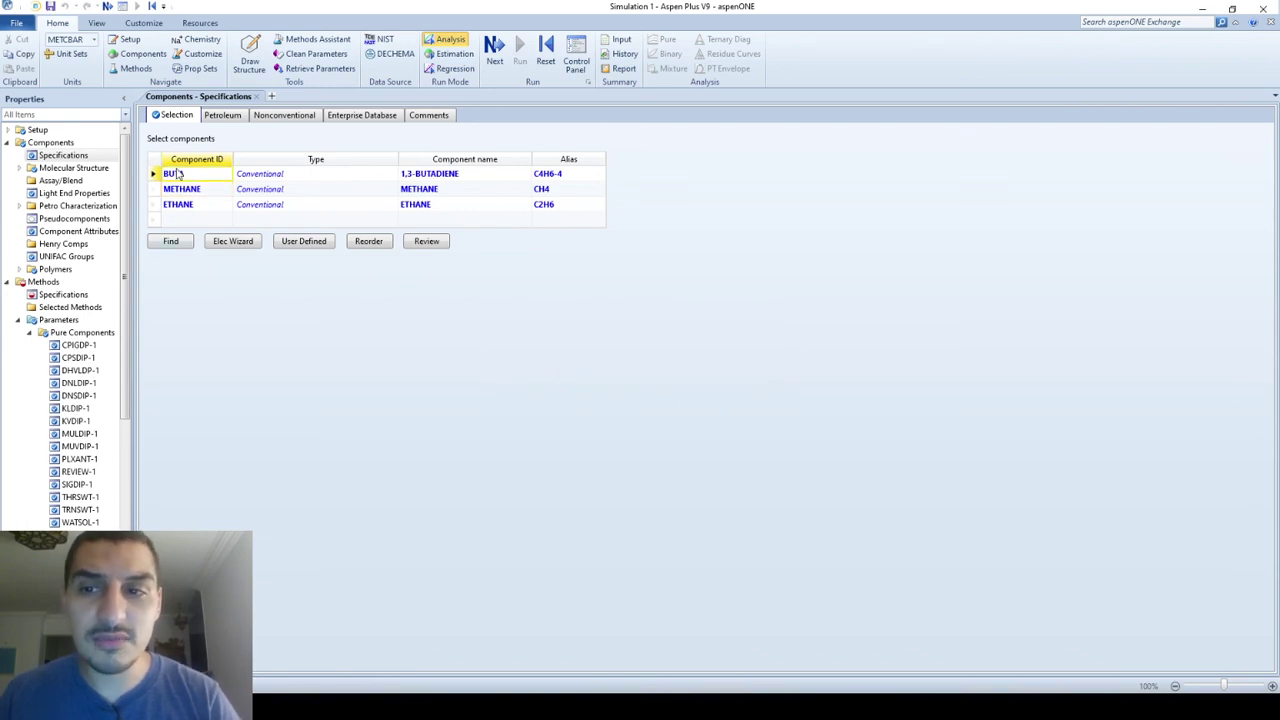
Rename the component ID of methane to CH4, keeping the component instead of replacing it.
left_click(194, 194)
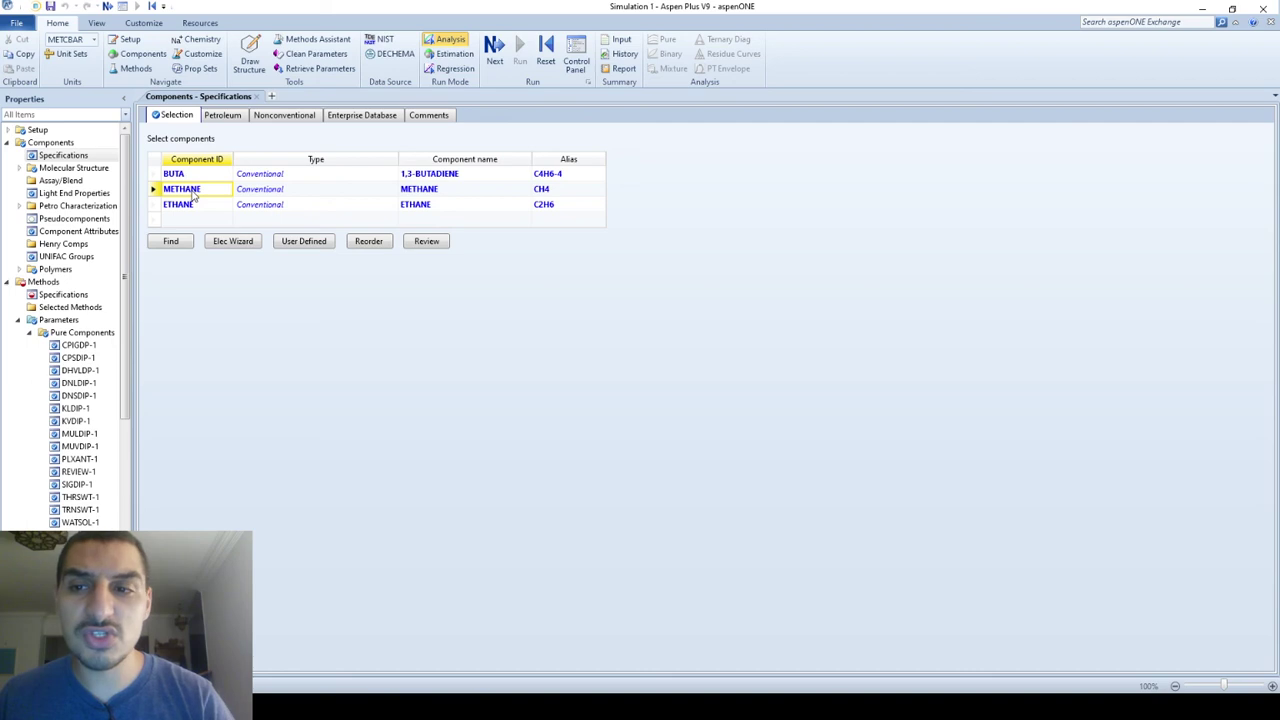
type("CH4")
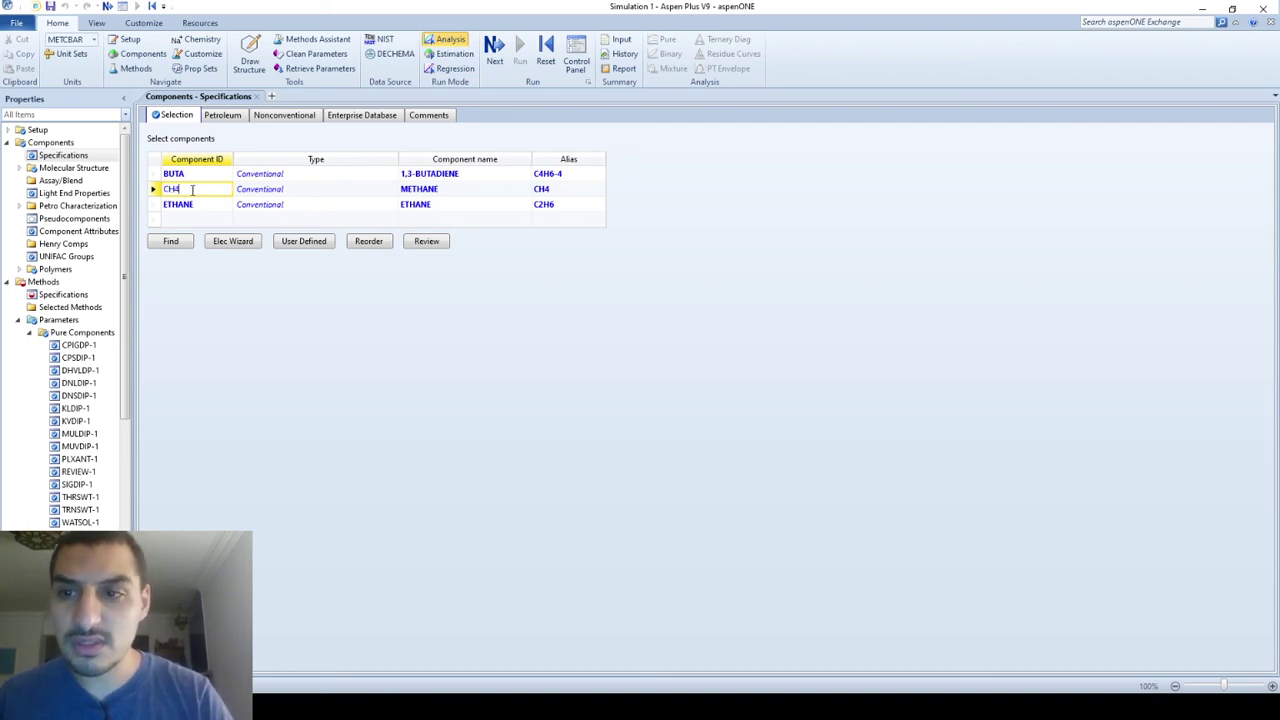
key("Return")
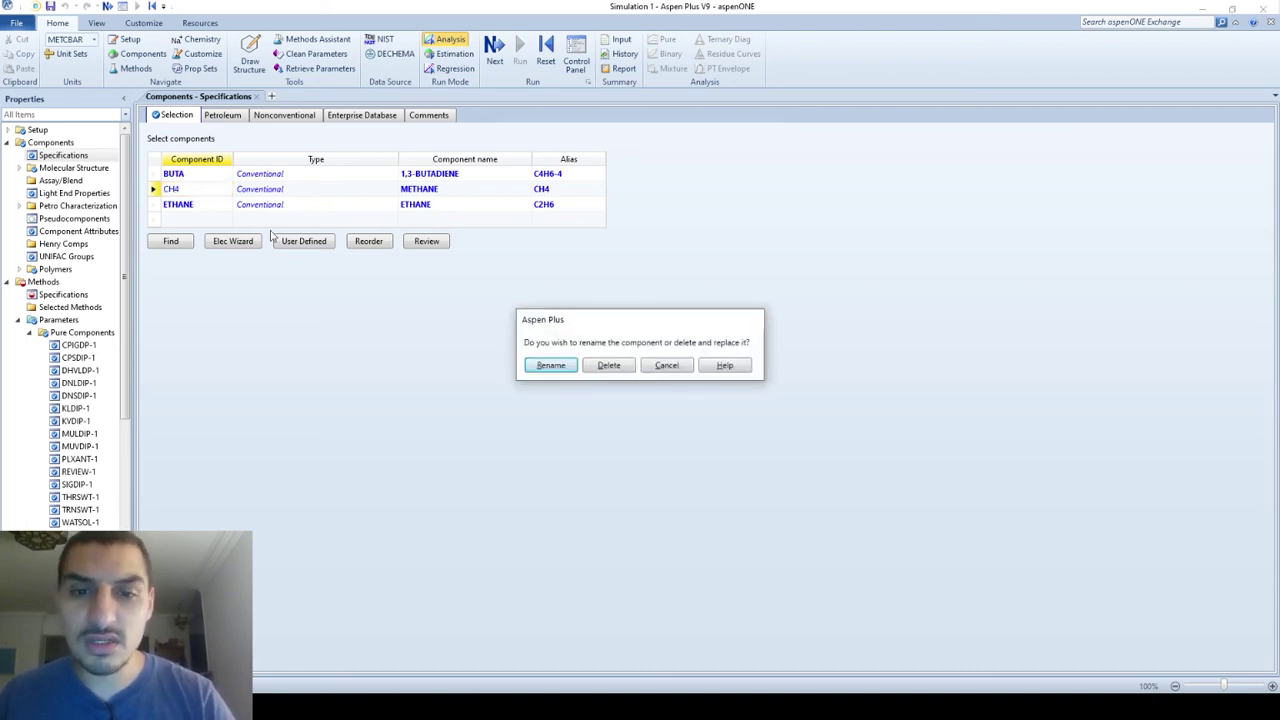
left_click(547, 367)
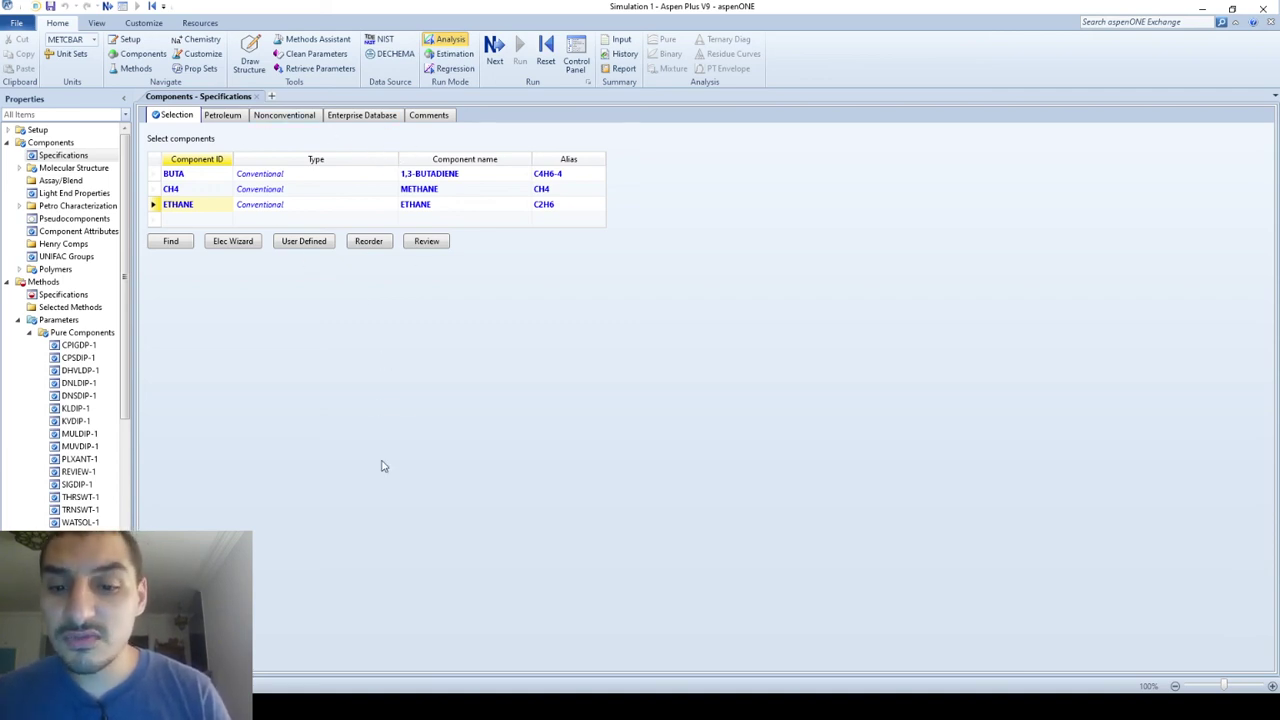
Look through the component types available for BUTA, leaving the type as Conventional.
left_click(392, 176)
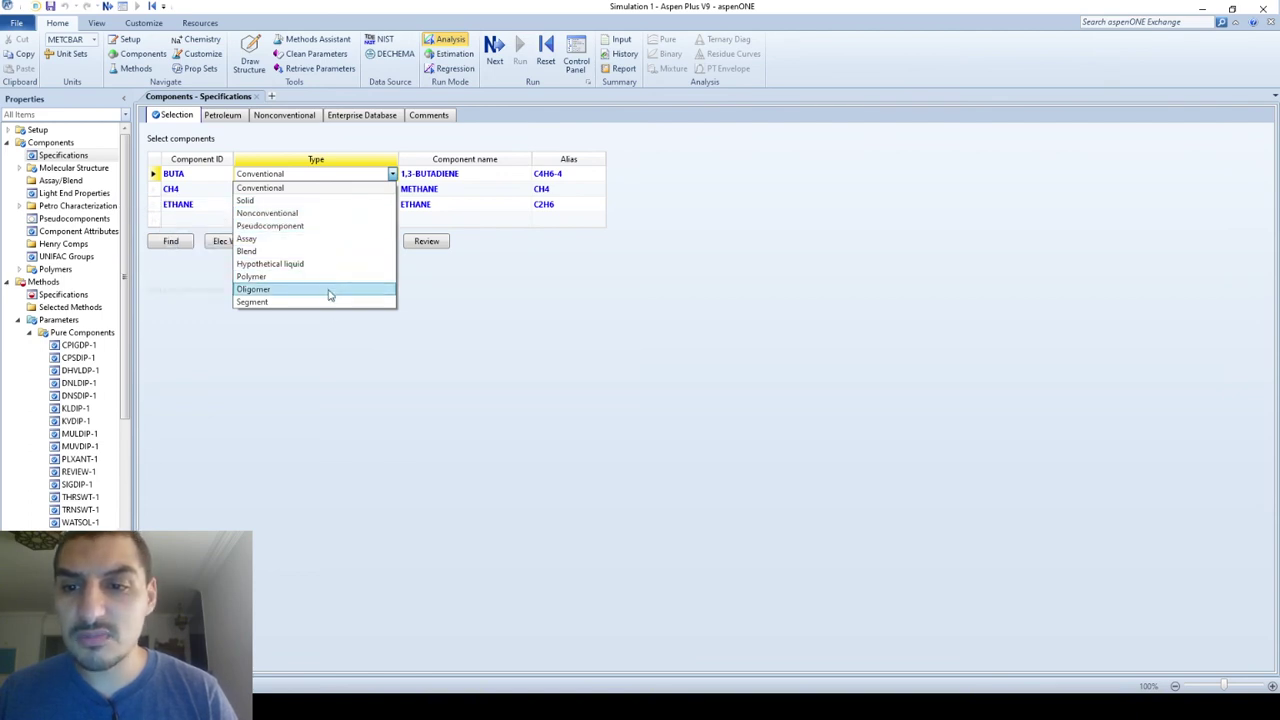
left_click(437, 367)
left_click(388, 333)
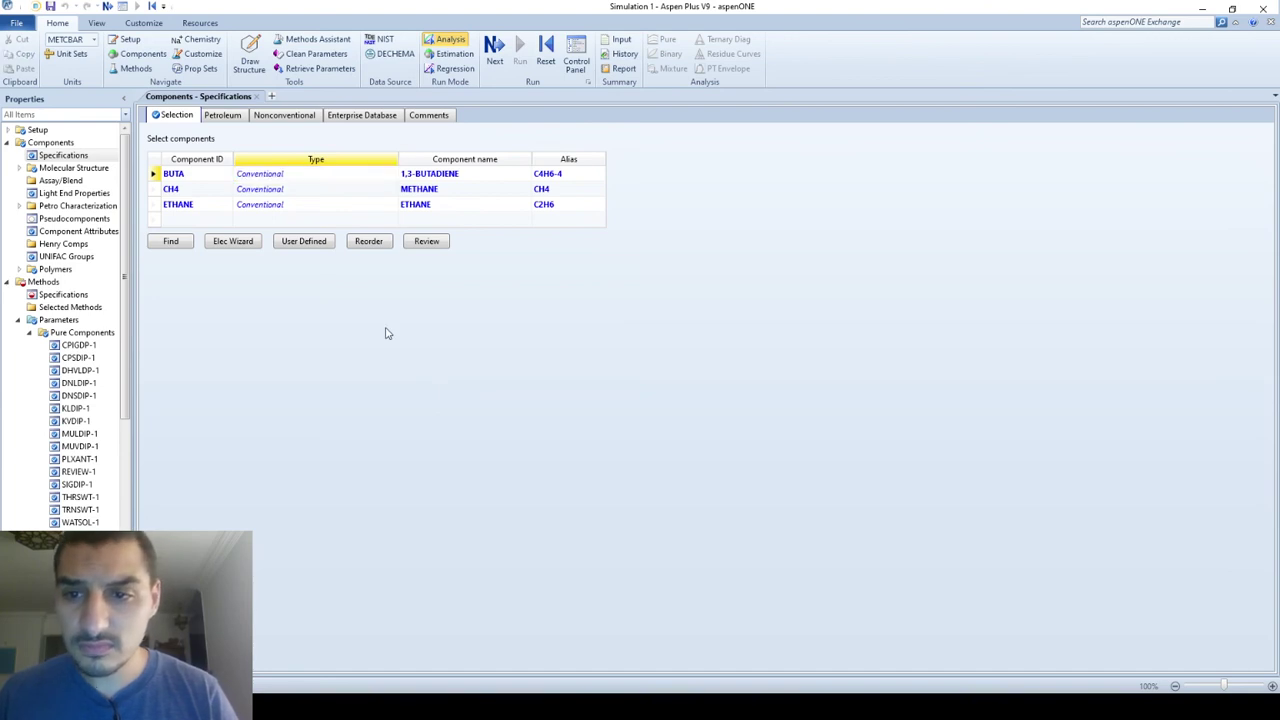
Switch to the "Week 1 - Intro" presentation in PowerPoint and show the Components slide full screen.
key("alt+Tab")
key("Tab")
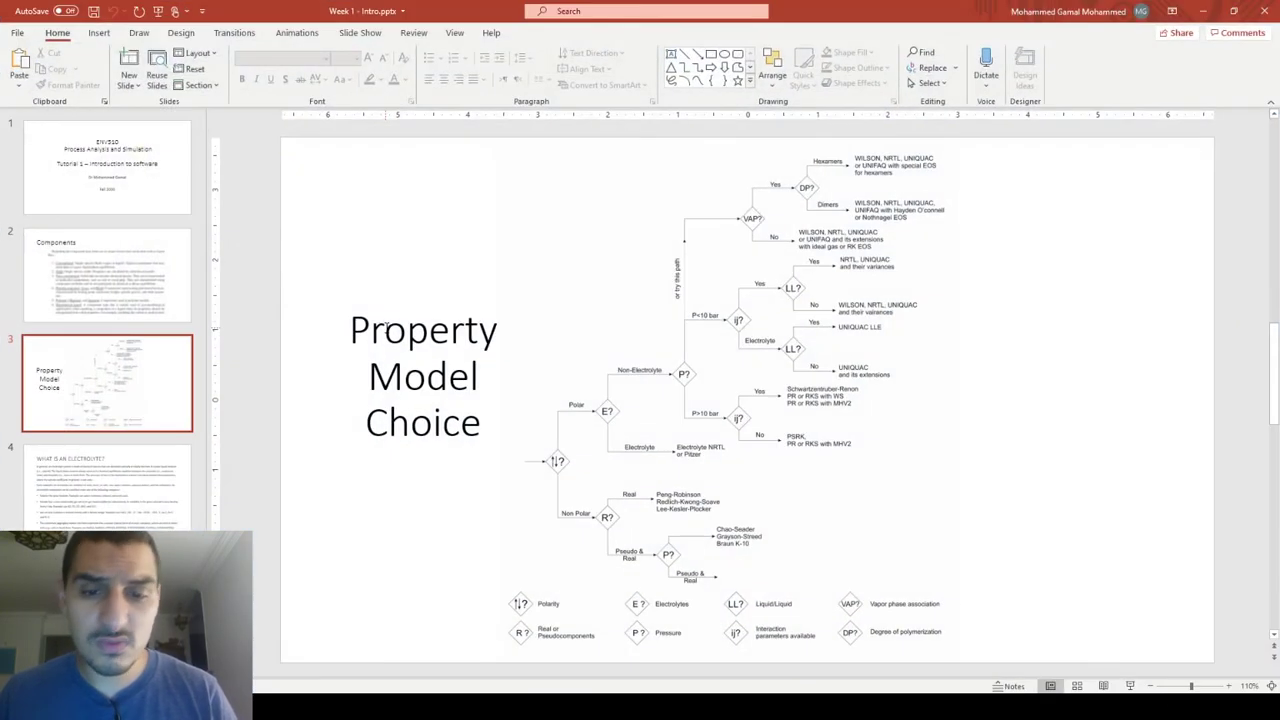
key("shift+F5")
key("Left")
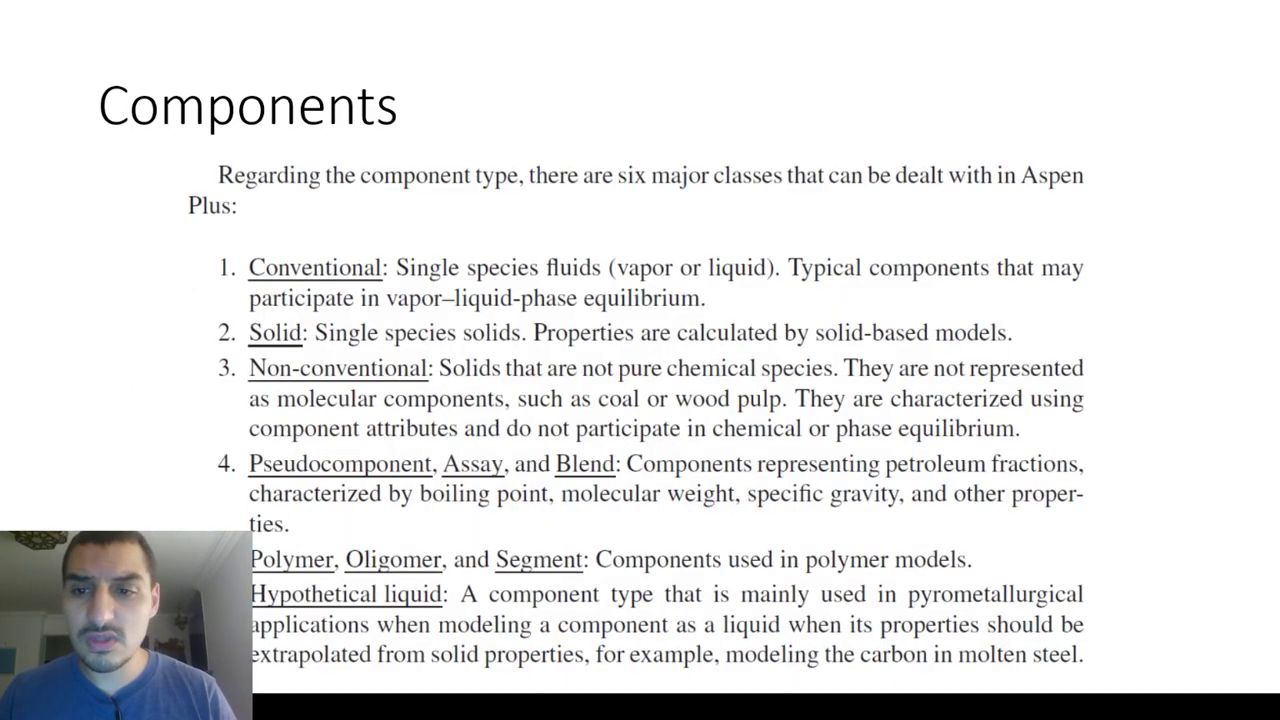